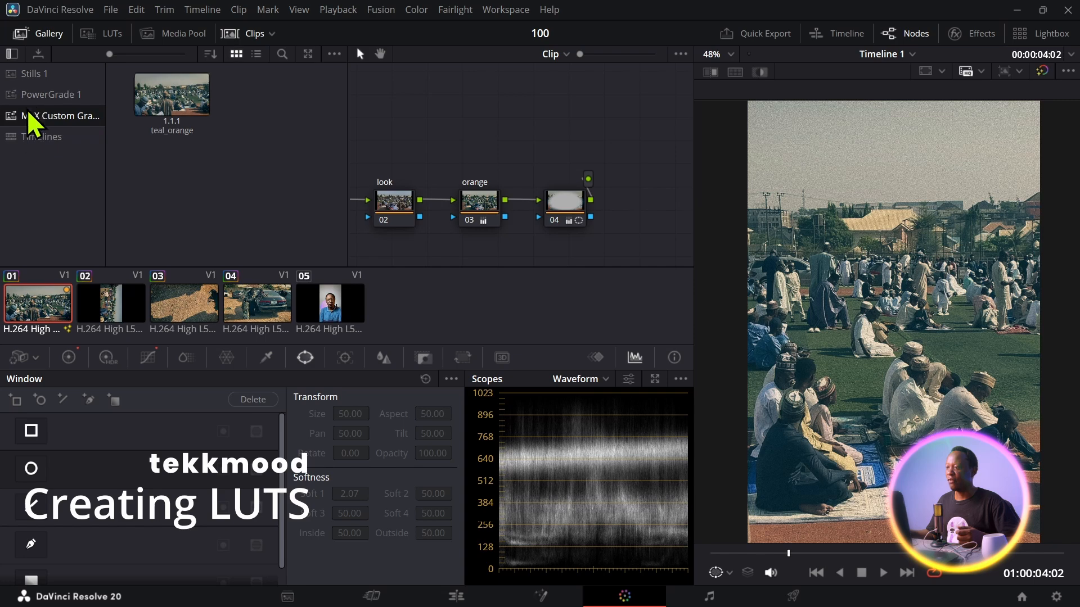
# Apply the teal_orange grade from the custom grades album to clip 05
pyautogui.click(325, 320)
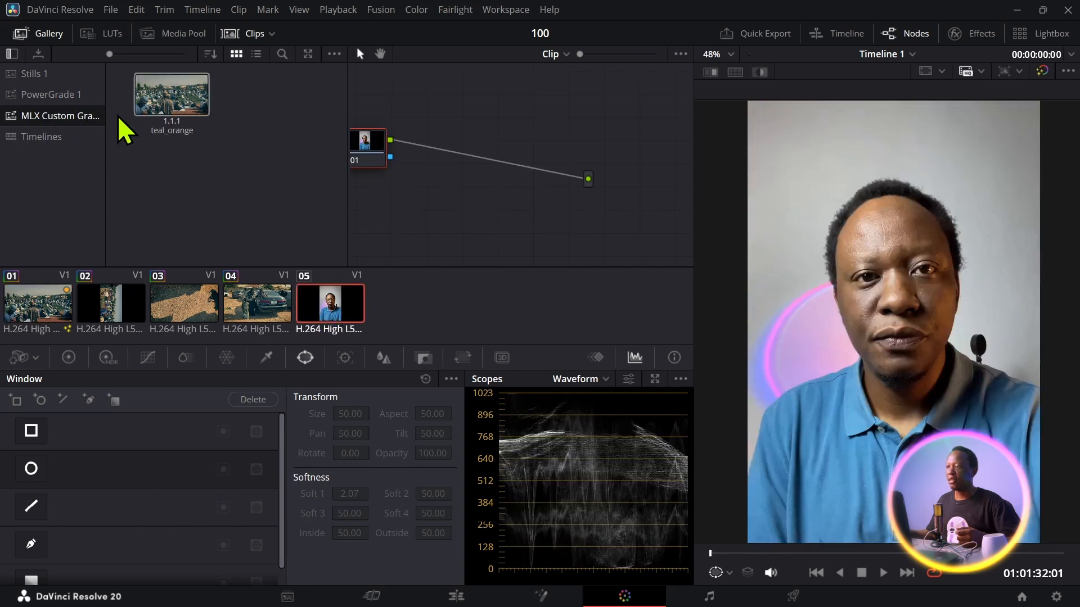
pyautogui.doubleClick(167, 105)
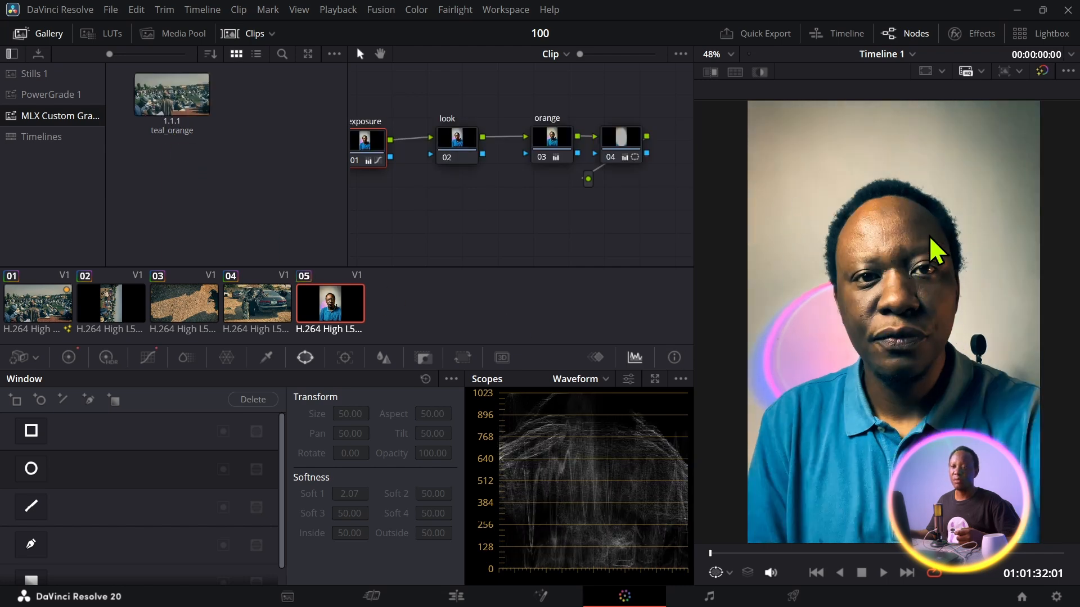
# Shrink node 04's circular window and recentre it on the man's face, at about pan 49.83 and tilt 50.21
pyautogui.click(635, 149)
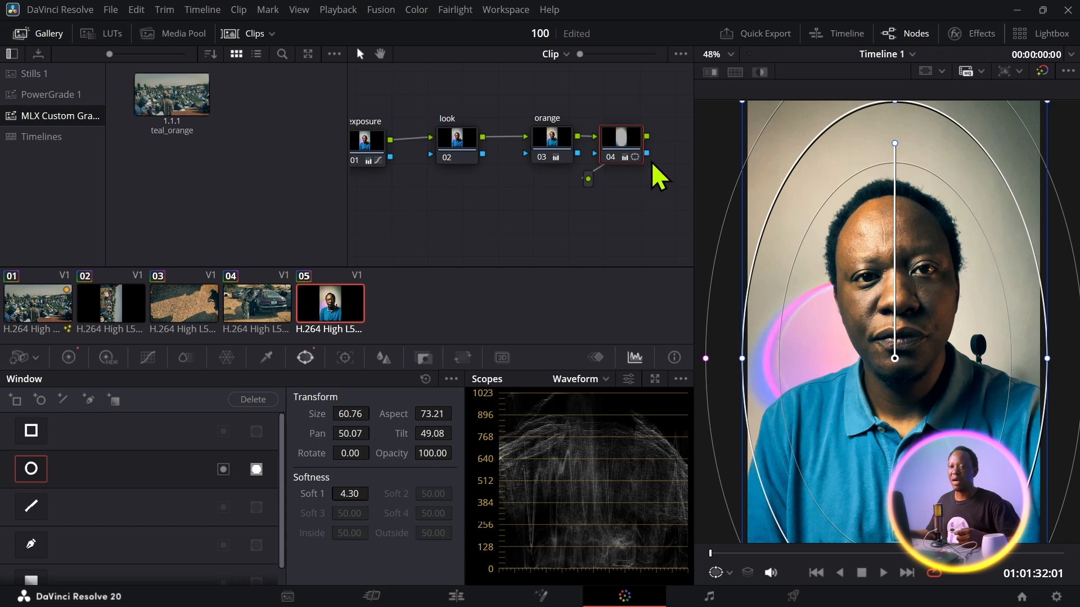
pyautogui.scroll(-3, 808, 128)
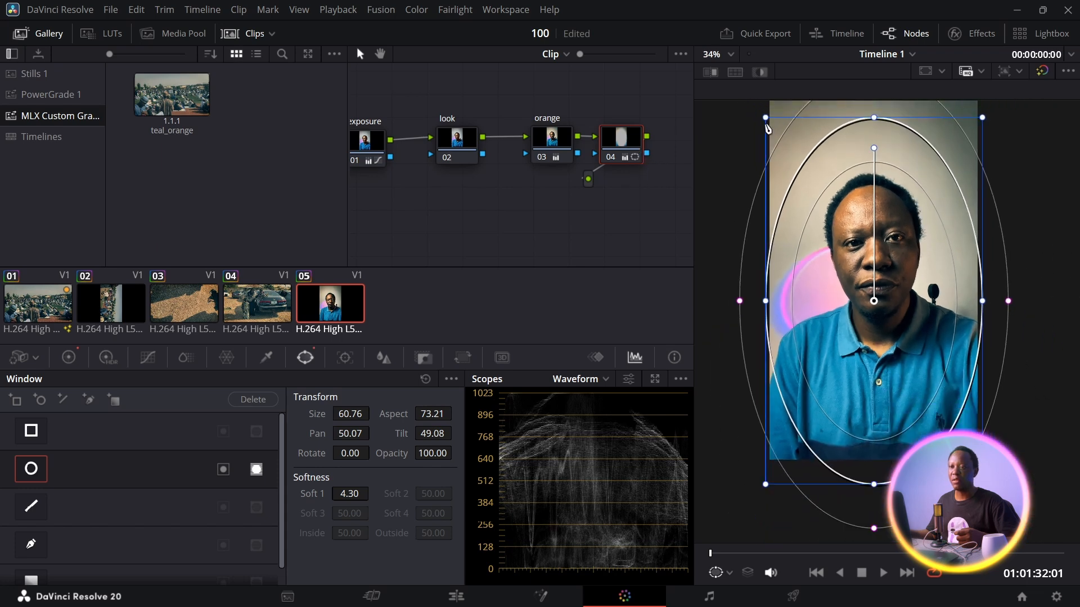
pyautogui.moveTo(857, 289); pyautogui.dragTo(854, 258)
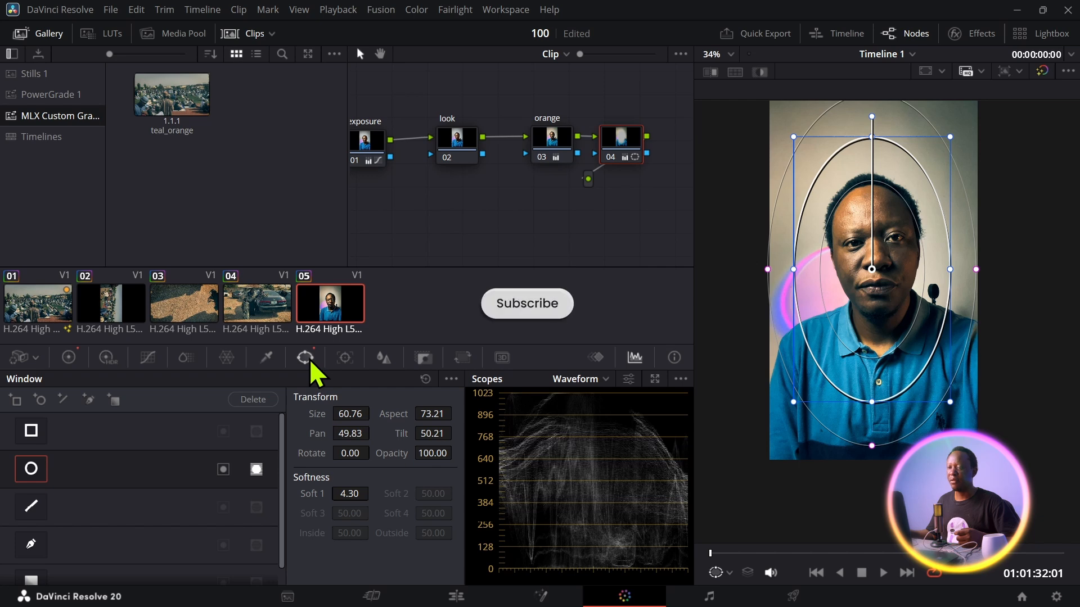
# Shift node 04's gamma toward blue (red -0.02, blue 0.03) and its gain toward green (red 0.98, green 1.01, blue 0.88)
pyautogui.click(72, 359)
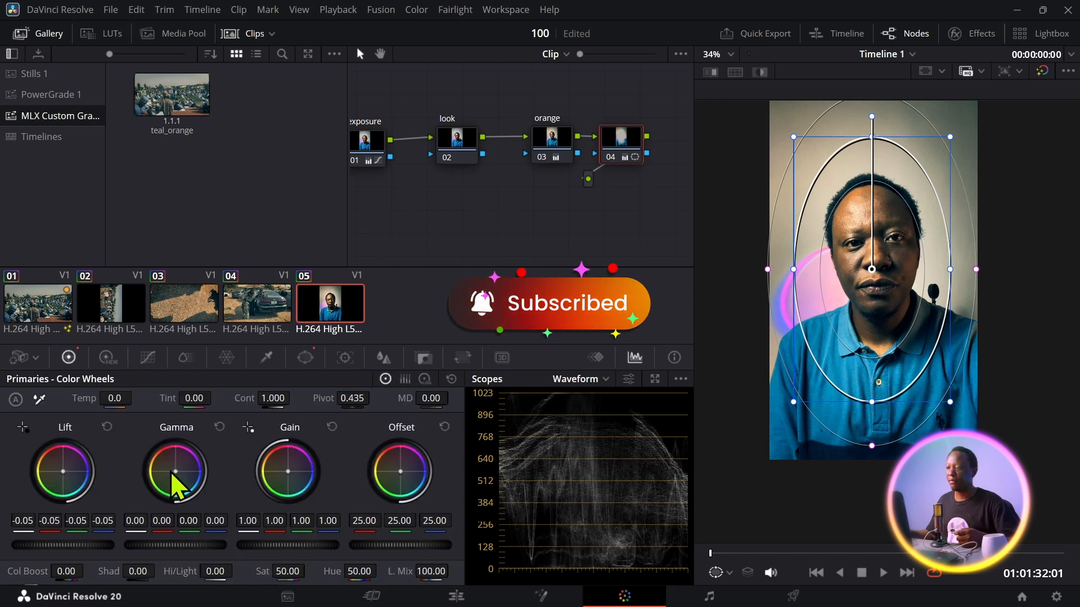
pyautogui.moveTo(175, 473); pyautogui.dragTo(178, 473)
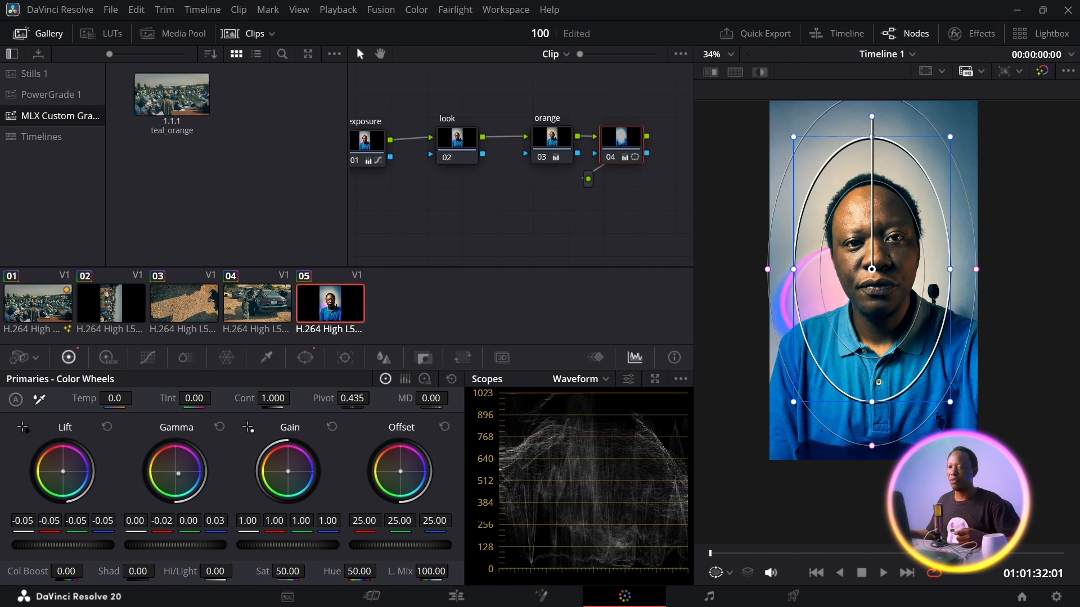
pyautogui.moveTo(286, 473); pyautogui.dragTo(286, 471)
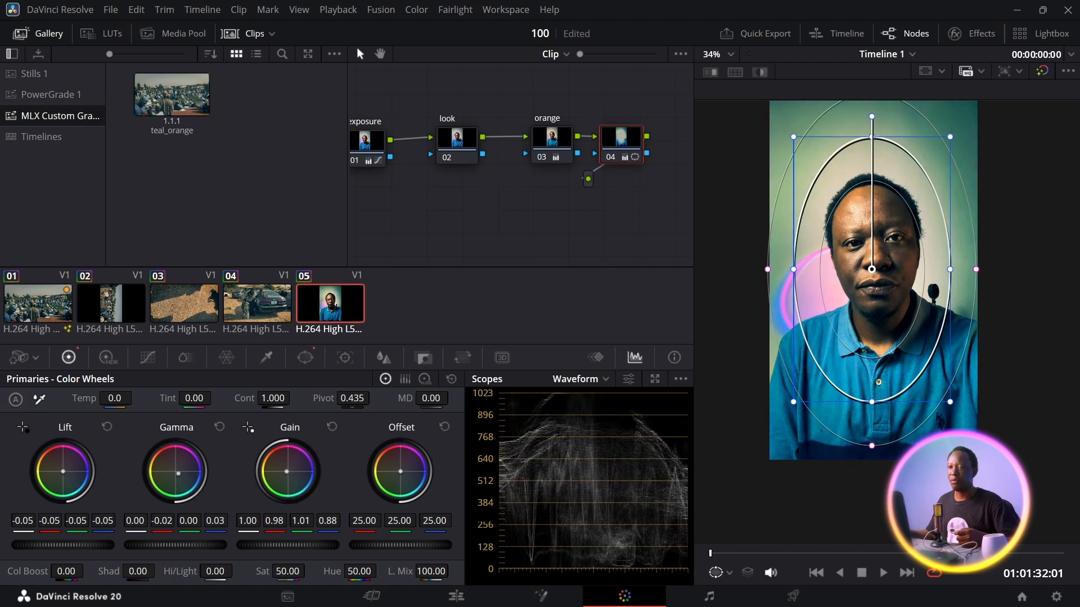
# Select the look node and grab a still of the graded portrait clip into the custom grades album
pyautogui.click(468, 147)
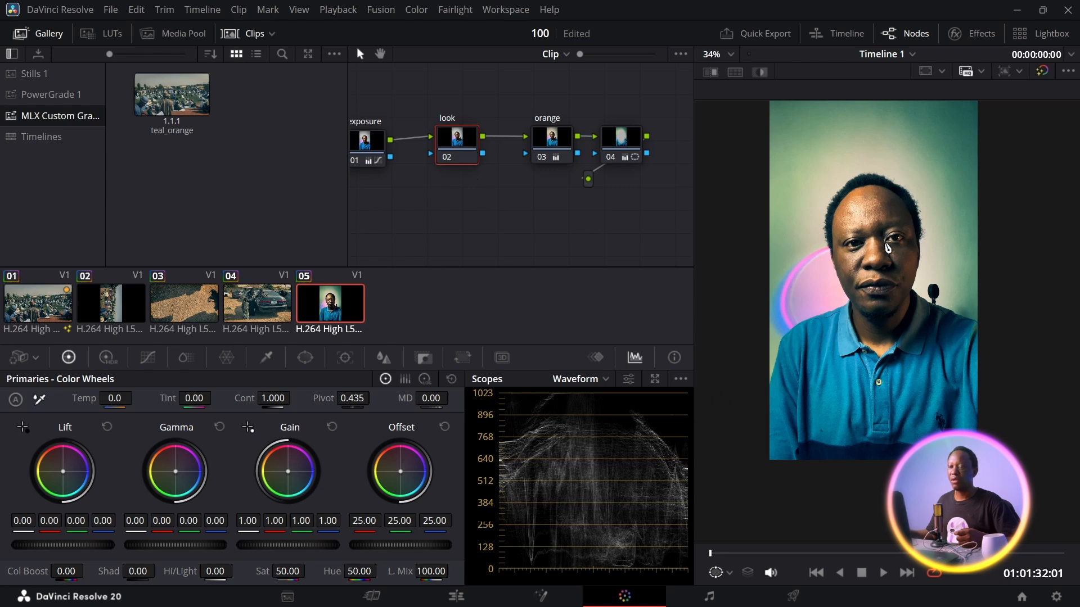
pyautogui.rightClick(839, 173)
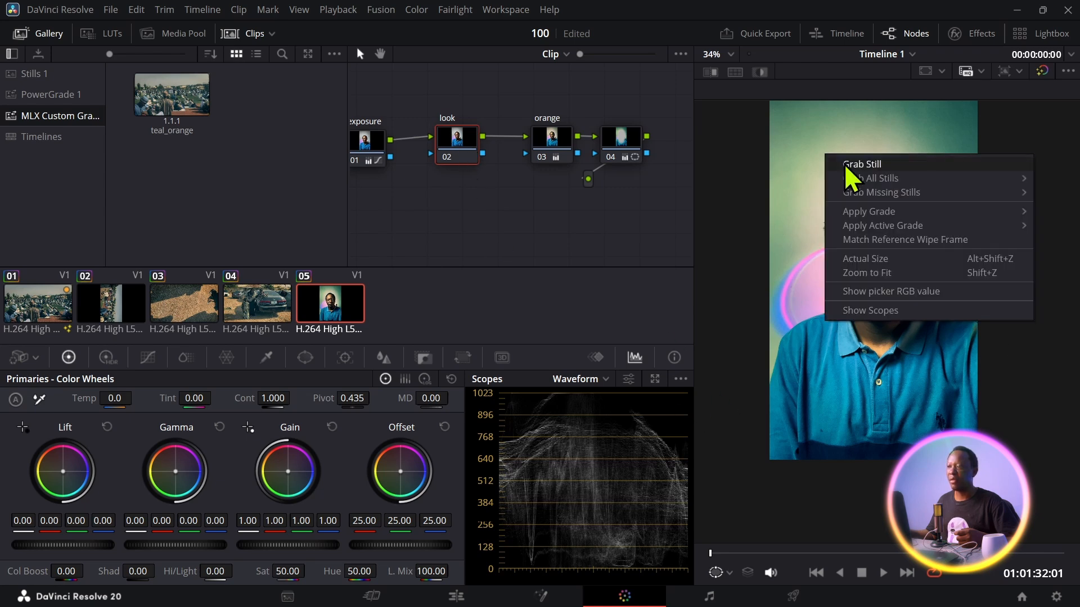
pyautogui.click(850, 164)
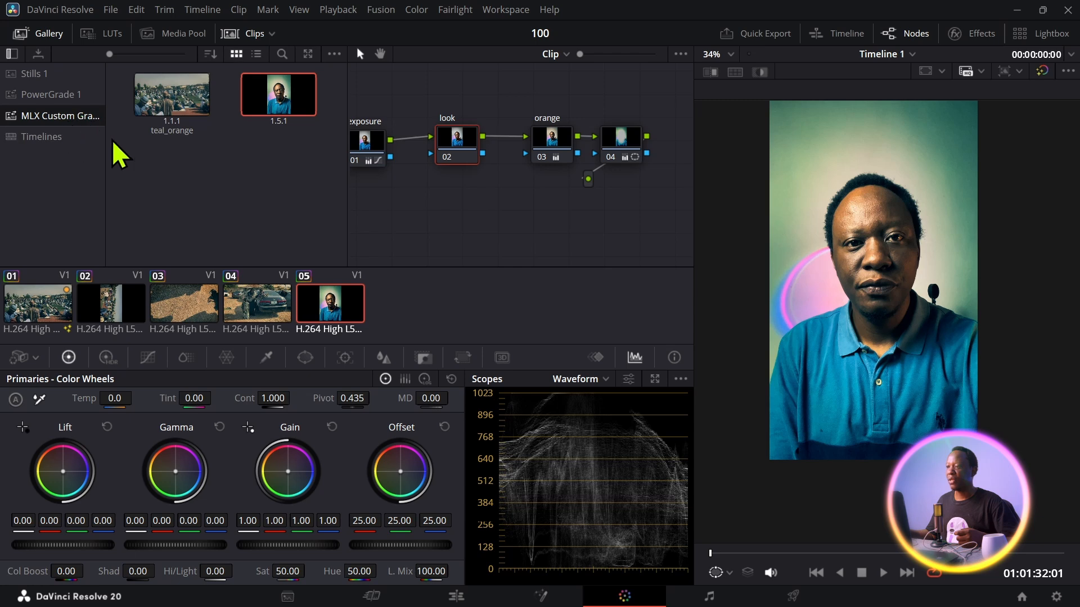
# Label the newly grabbed portrait still teal_orange_2
pyautogui.rightClick(274, 99)
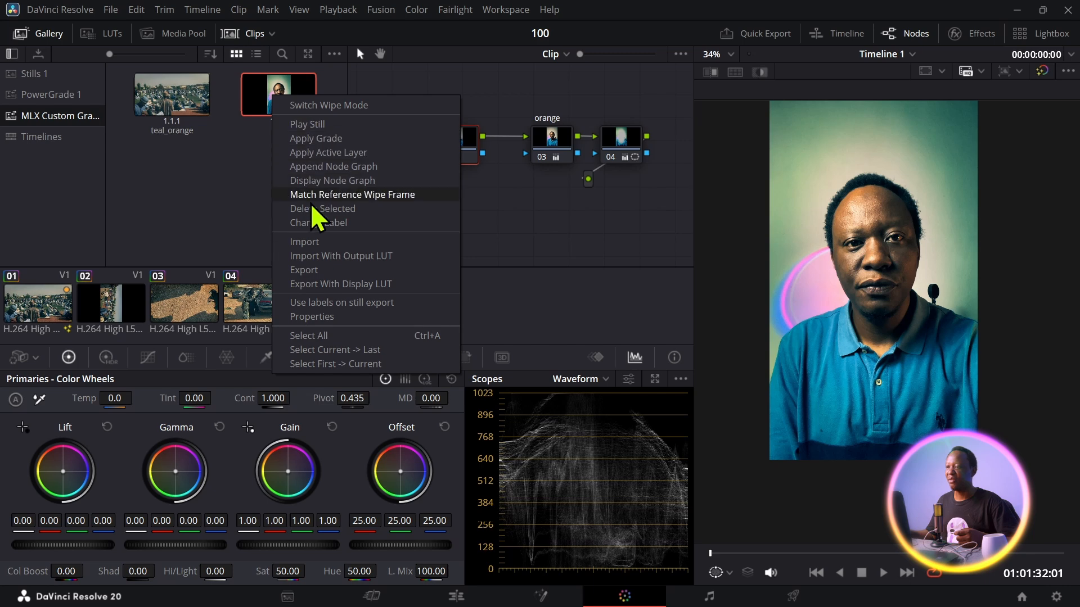
pyautogui.click(314, 222)
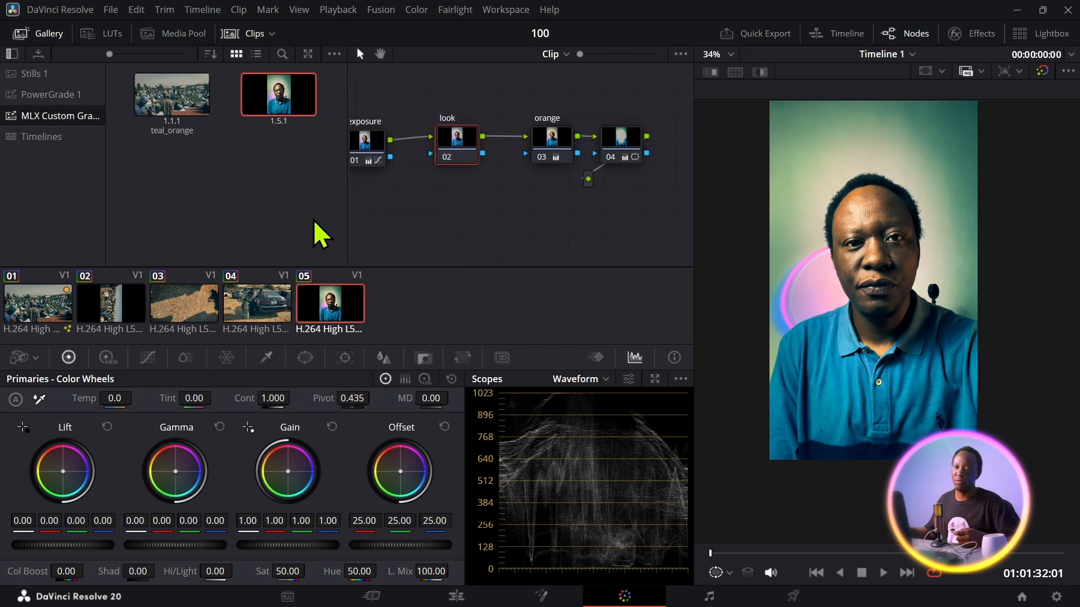
pyautogui.write('Be')
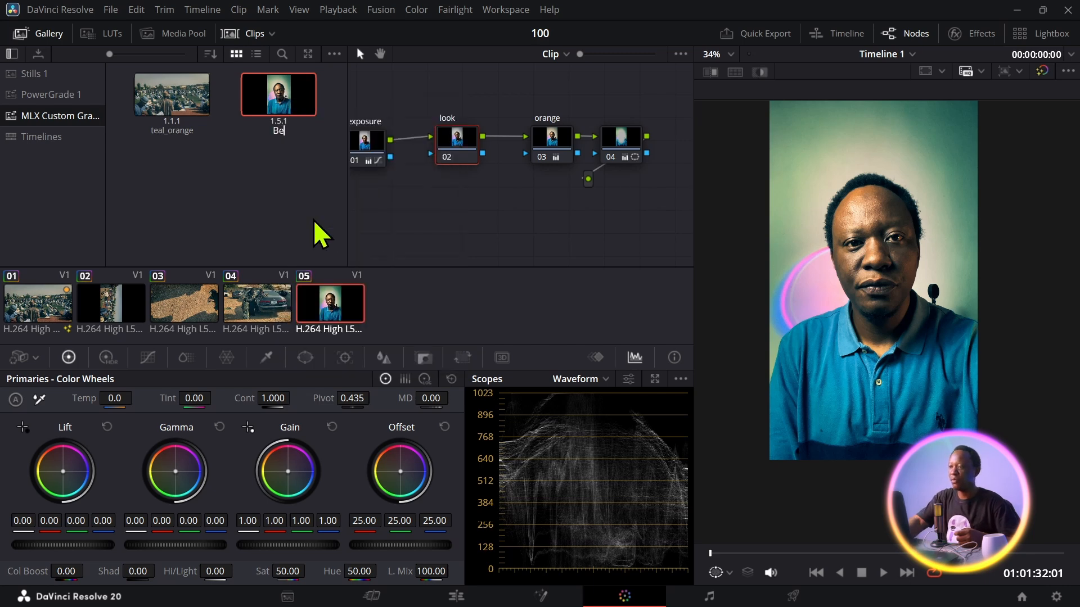
pyautogui.press('BackSpace')
pyautogui.press('BackSpace')
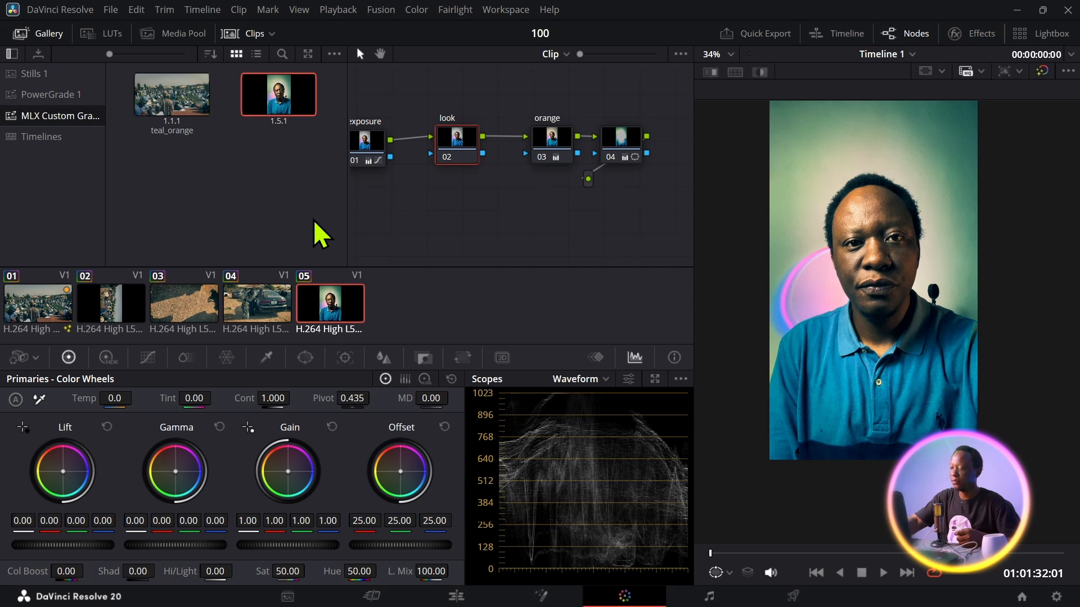
pyautogui.write('teal')
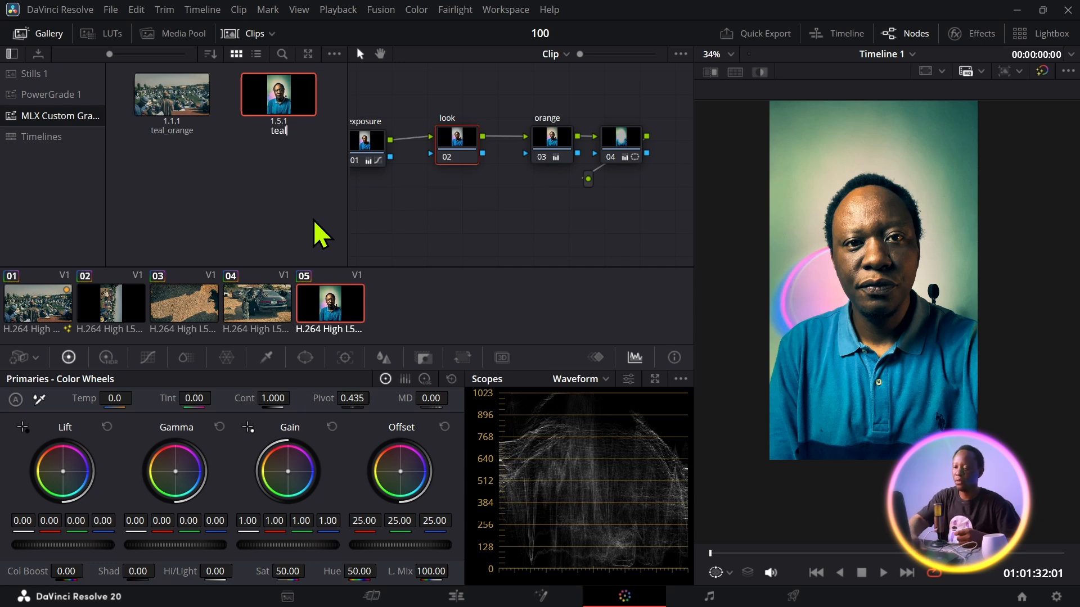
pyautogui.write('_ot')
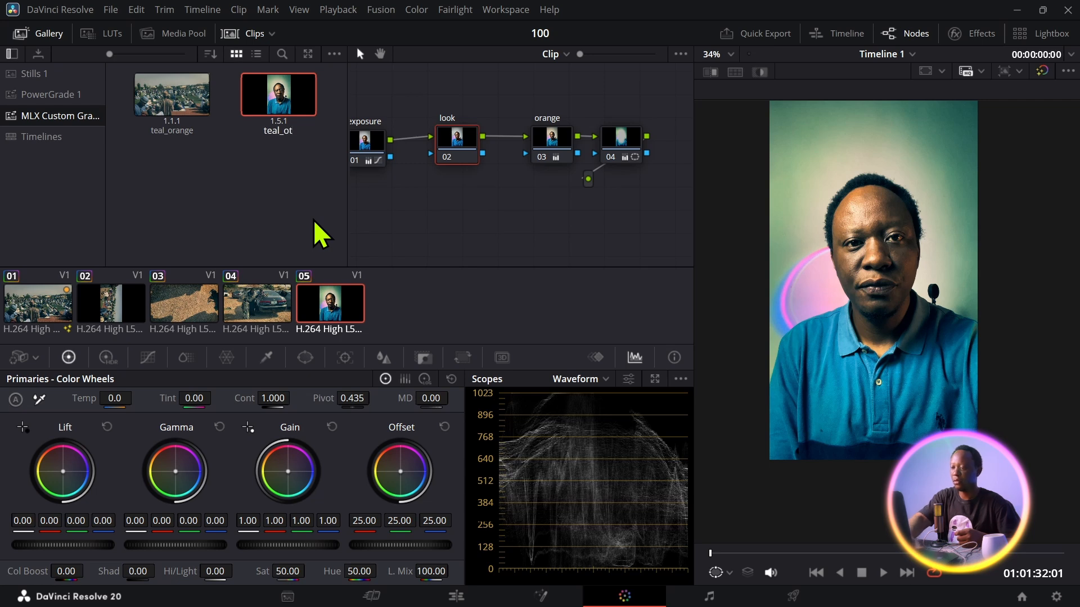
pyautogui.press('BackSpace')
pyautogui.write('ra')
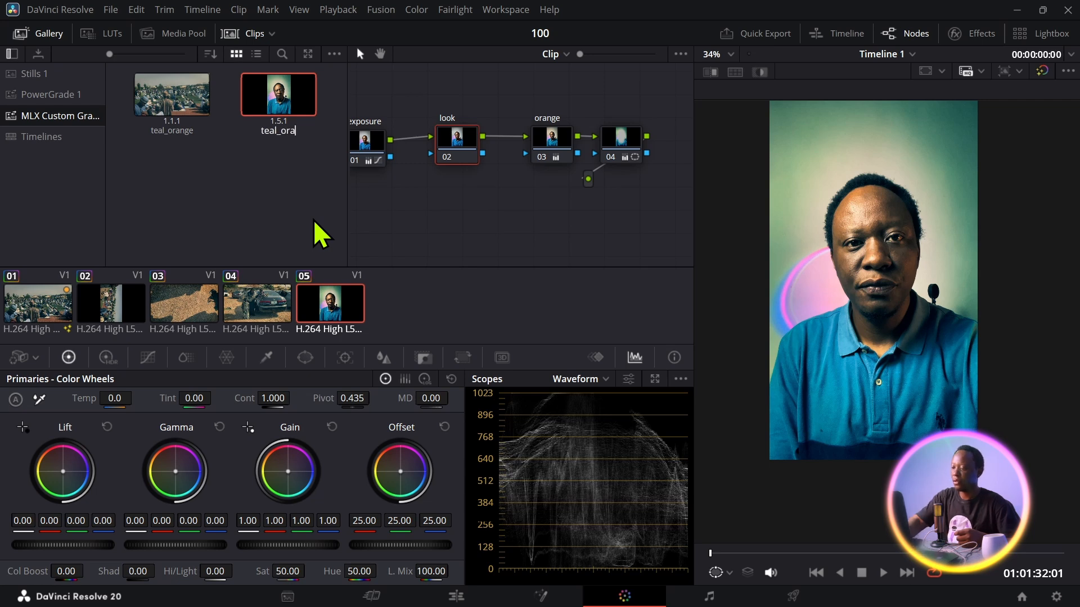
pyautogui.write('NG')
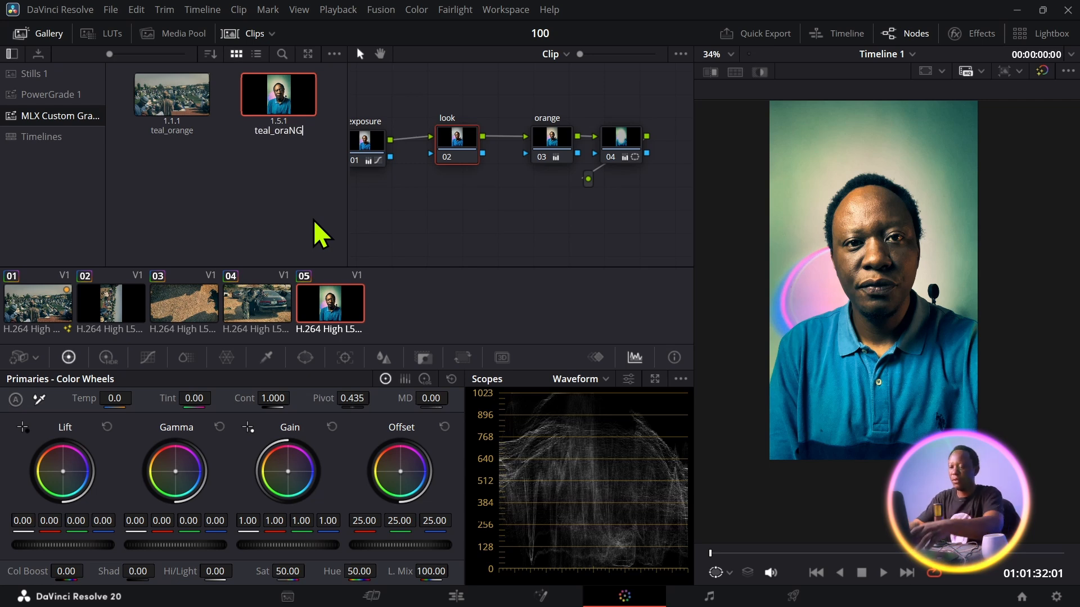
pyautogui.press('BackSpace')
pyautogui.press('BackSpace')
pyautogui.press('BackSpace')
pyautogui.write('ANGE')
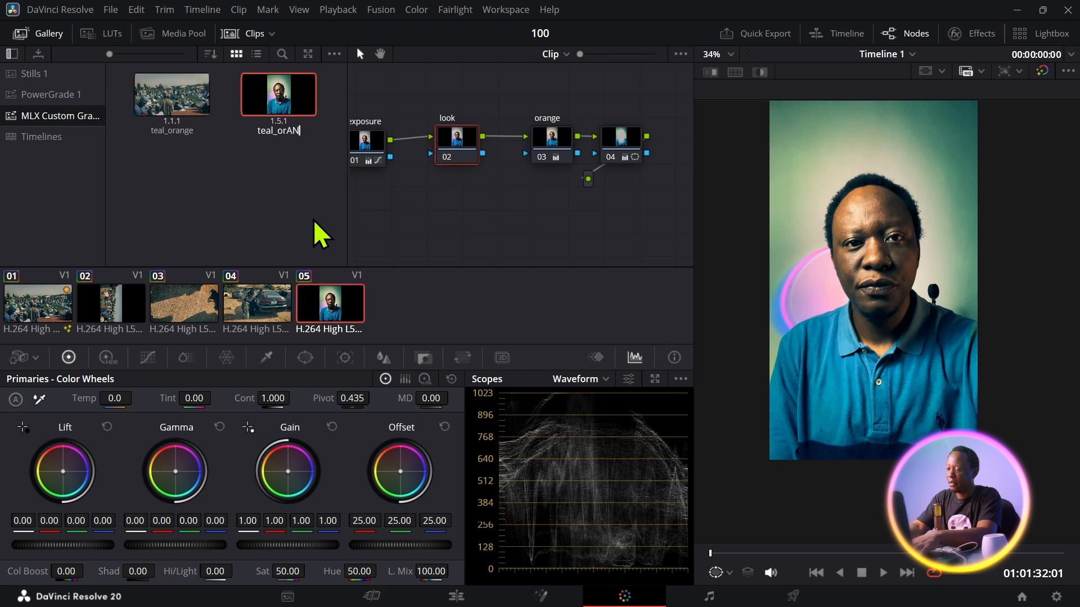
pyautogui.press('BackSpace')
pyautogui.press('BackSpace')
pyautogui.press('BackSpace')
pyautogui.press('BackSpace')
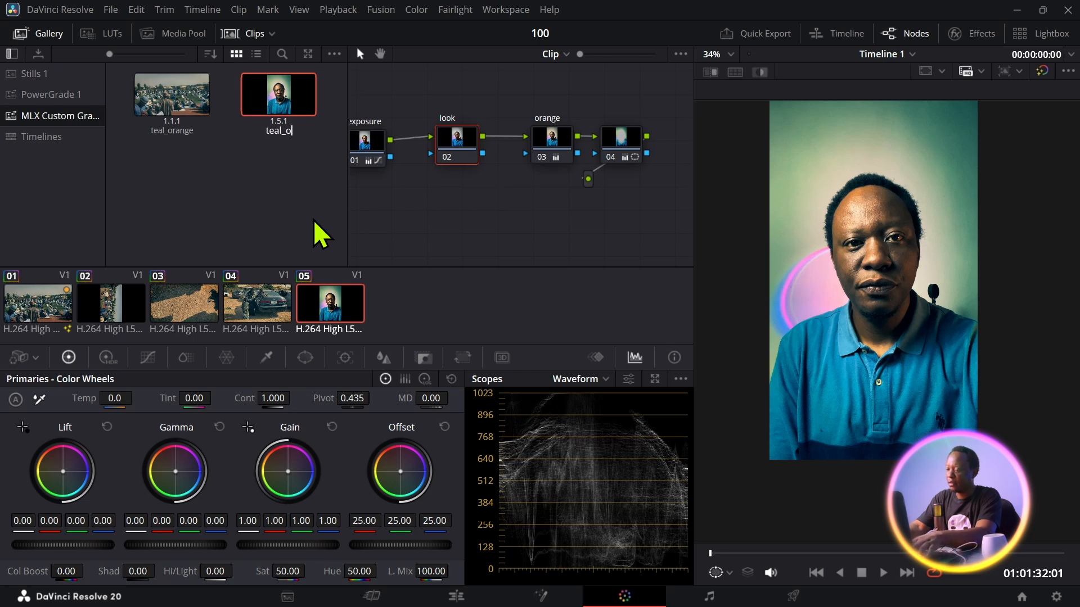
pyautogui.write('ange')
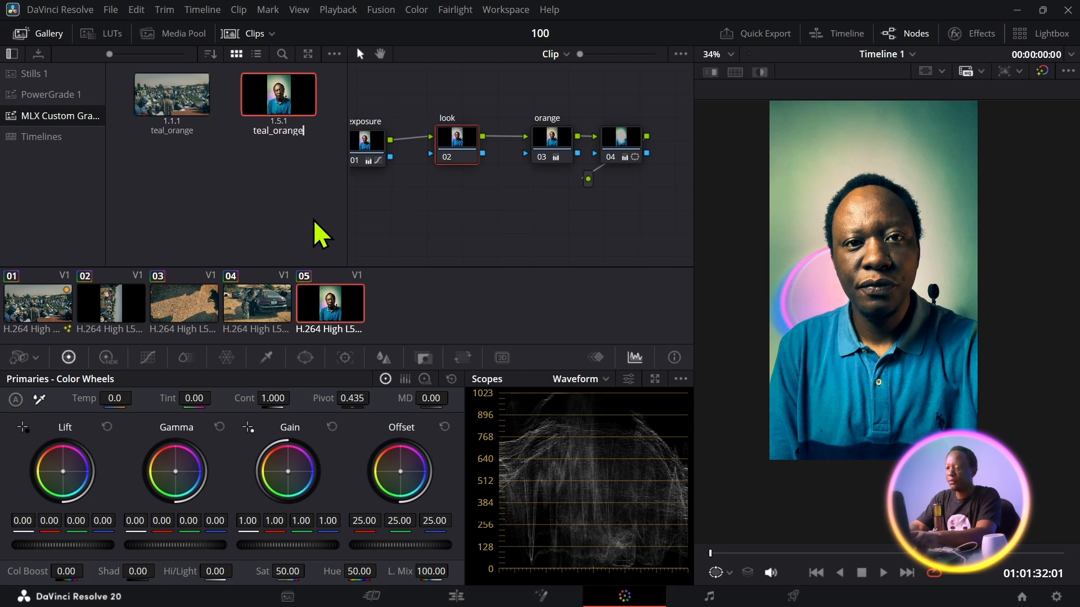
pyautogui.write('_2')
pyautogui.press('Return')
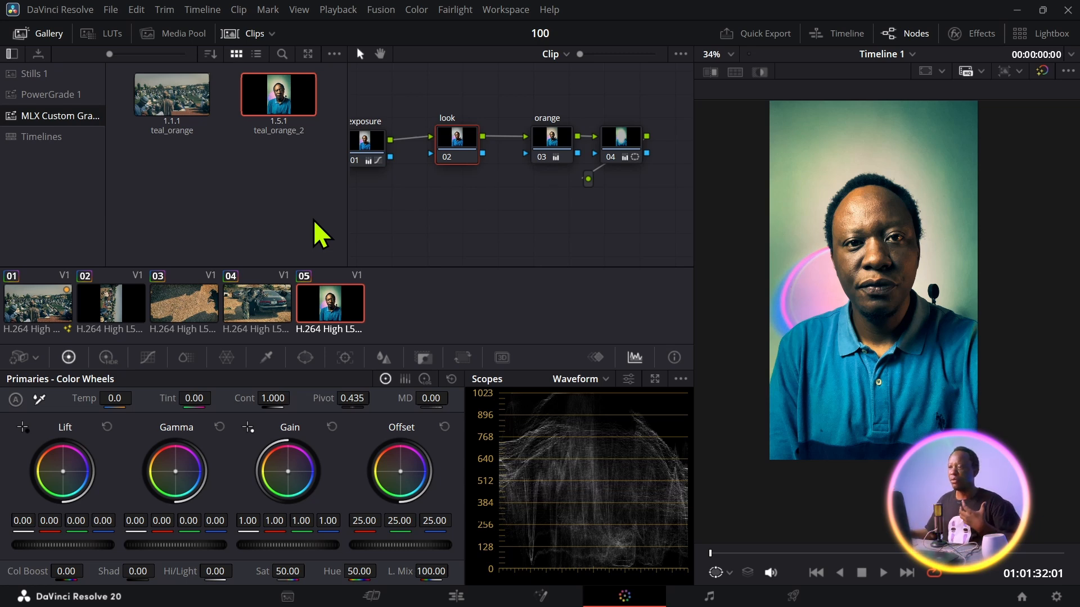
pyautogui.click(227, 191)
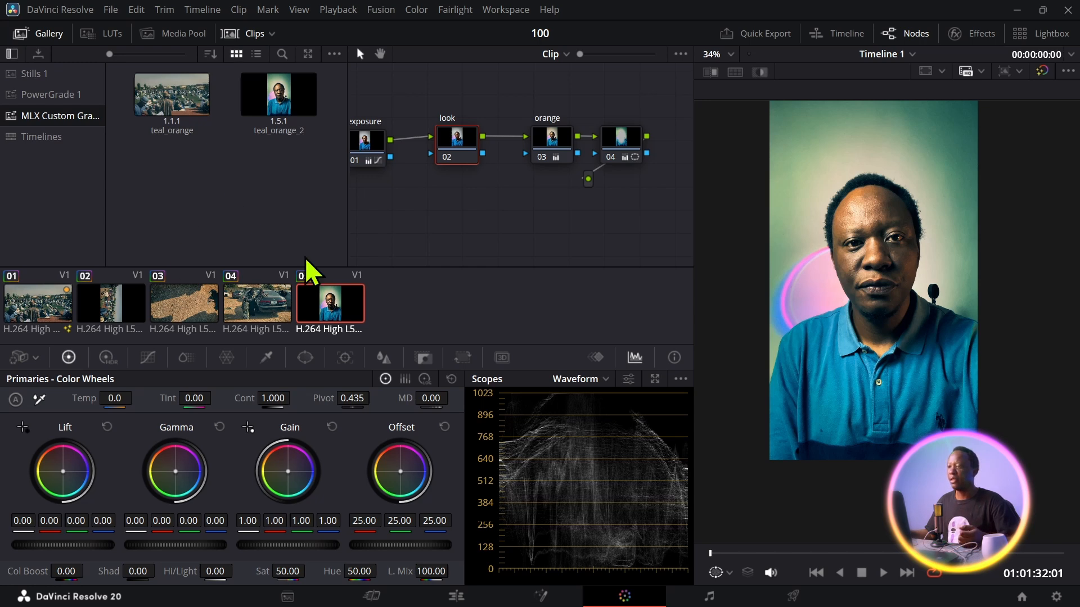
# Create a new project named "delete me"
pyautogui.moveTo(422, 182); pyautogui.dragTo(449, 185)
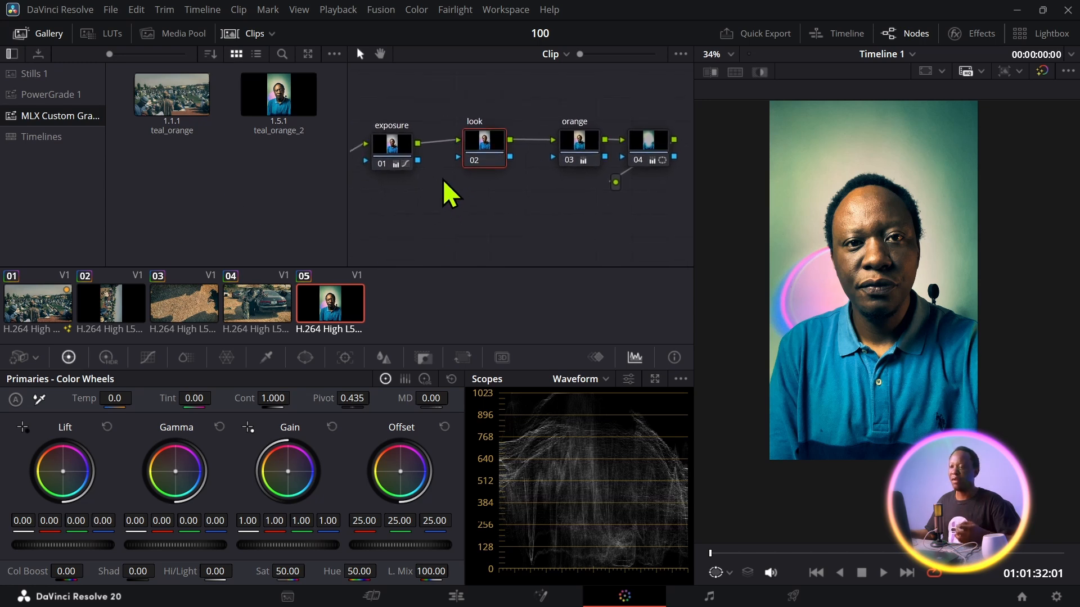
pyautogui.click(111, 11)
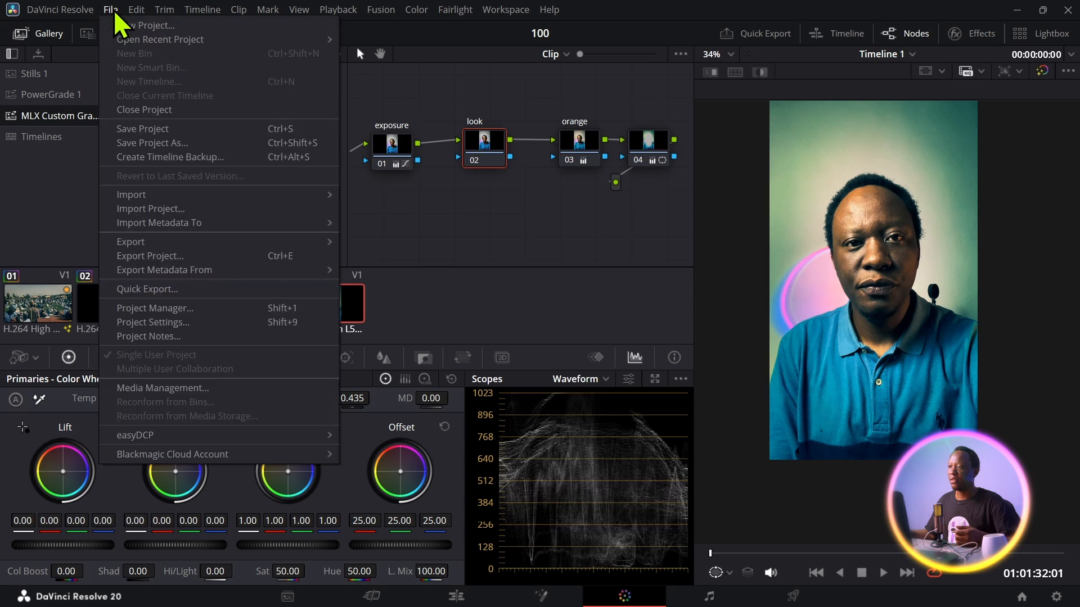
pyautogui.press('Escape')
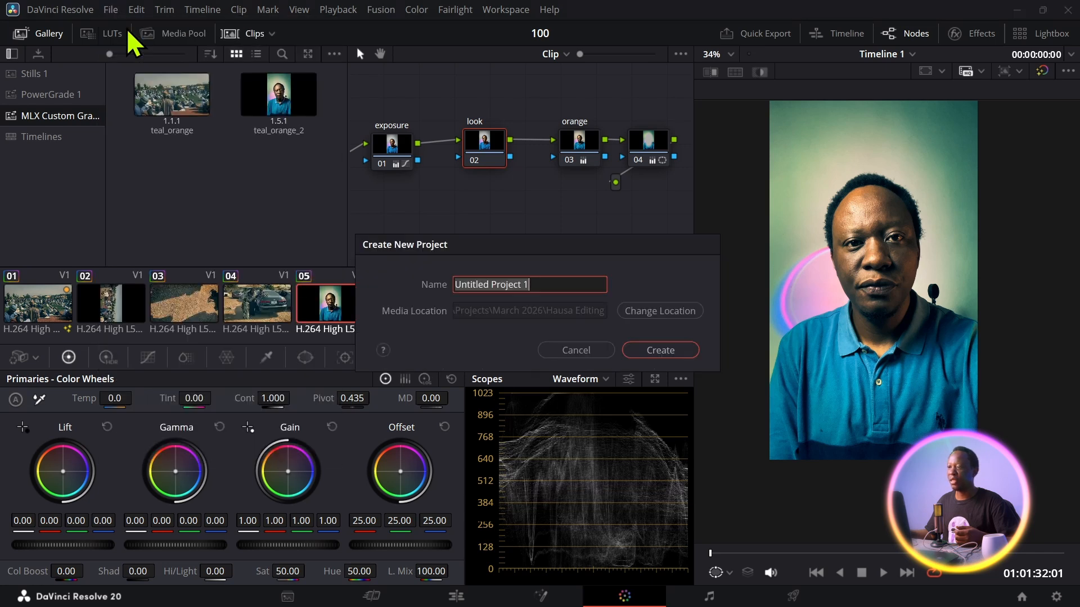
pyautogui.write('delete me')
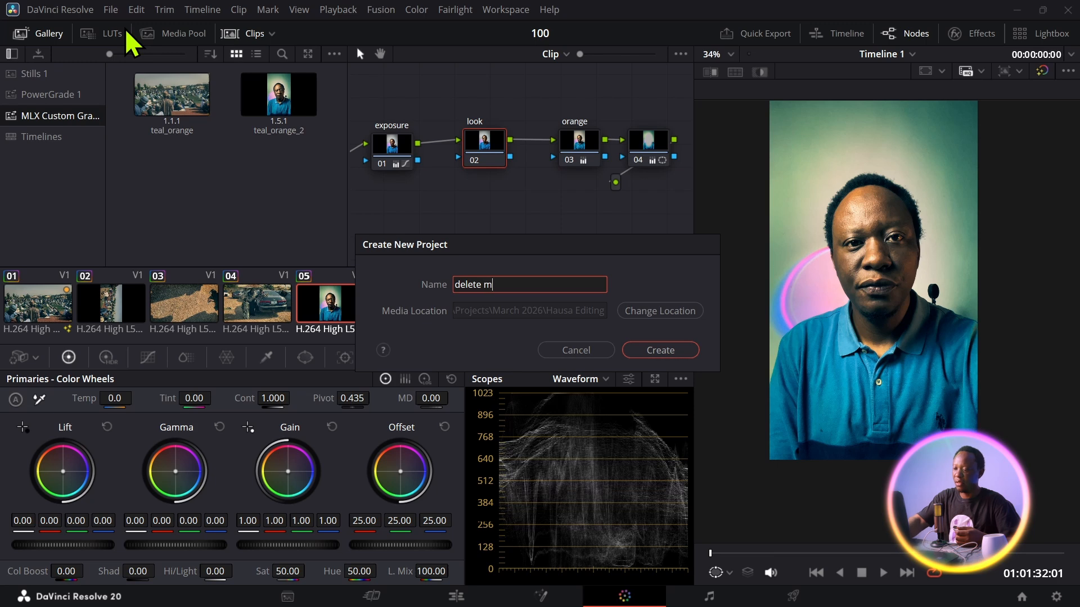
pyautogui.click(675, 351)
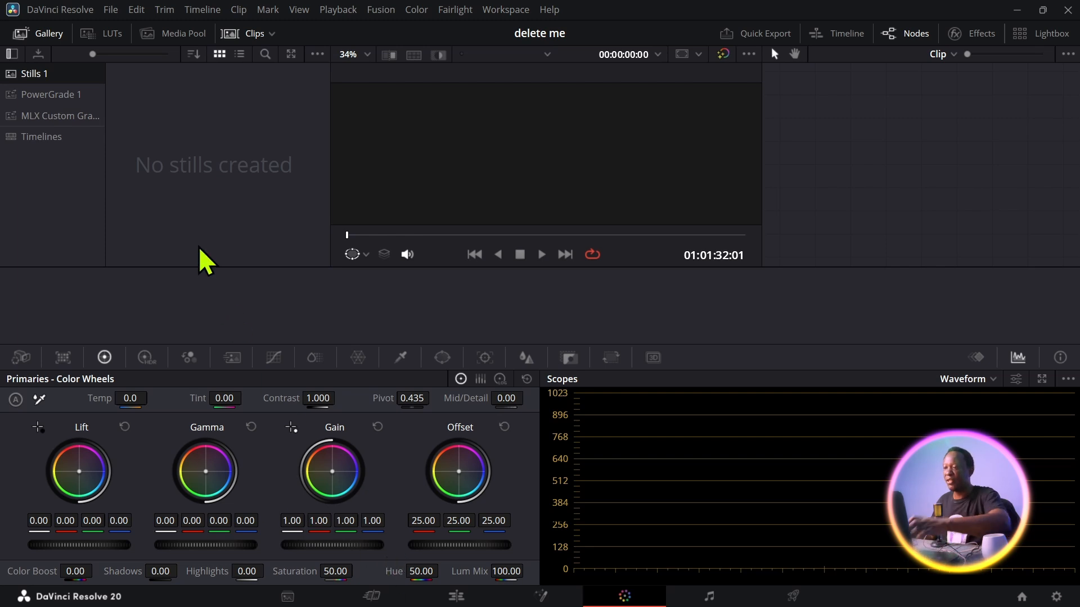
# Import the Boost_Content_Growth_56840 video from the March 2026 folder and change the project frame rate to match it
pyautogui.hotkey('ctrl', 'i')
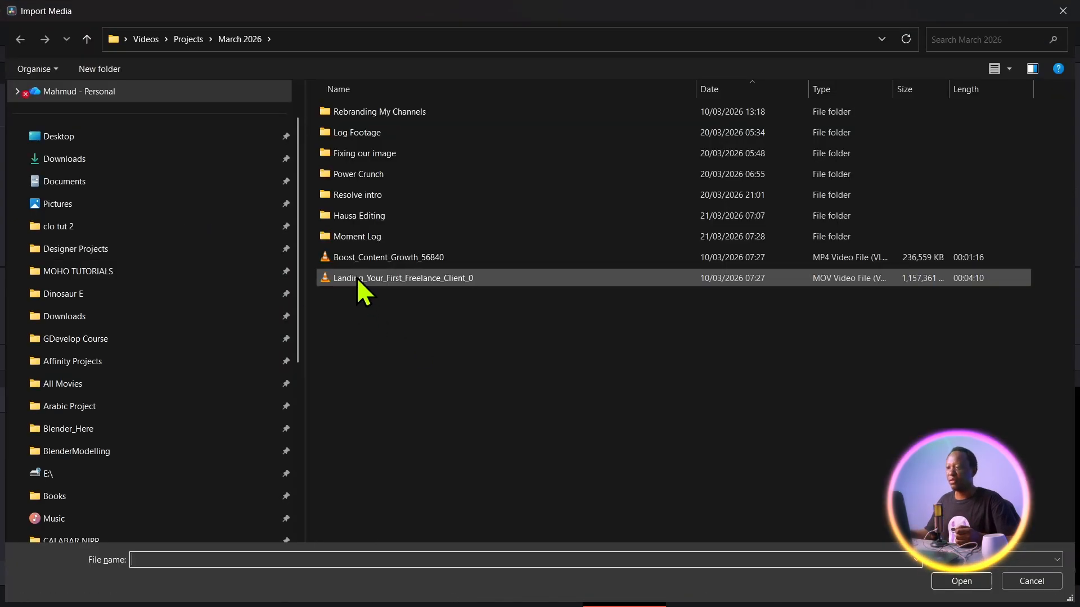
pyautogui.click(356, 277)
pyautogui.click(363, 264)
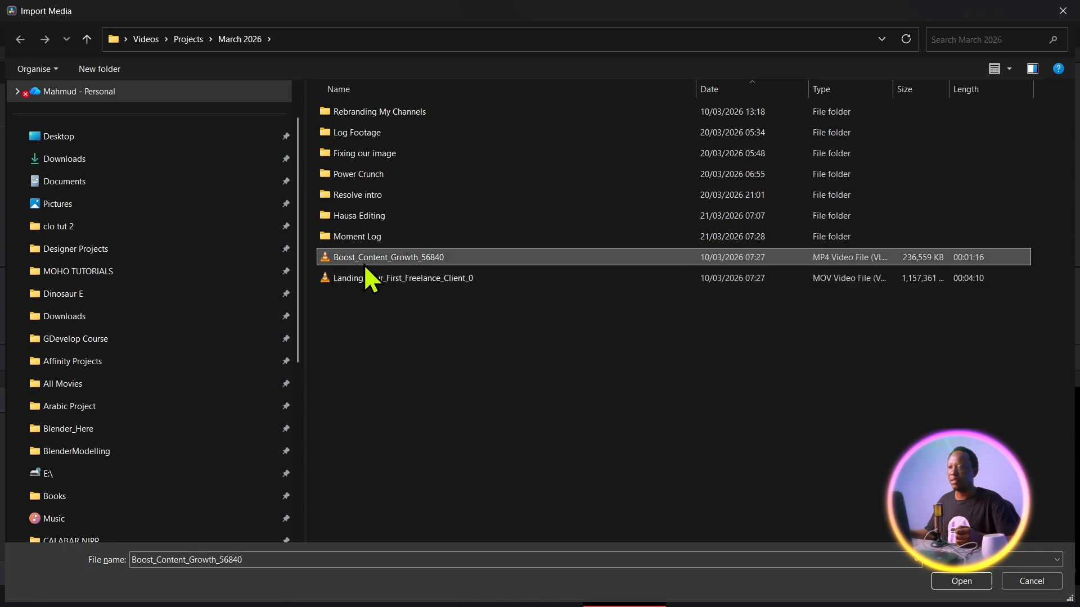
pyautogui.click(961, 581)
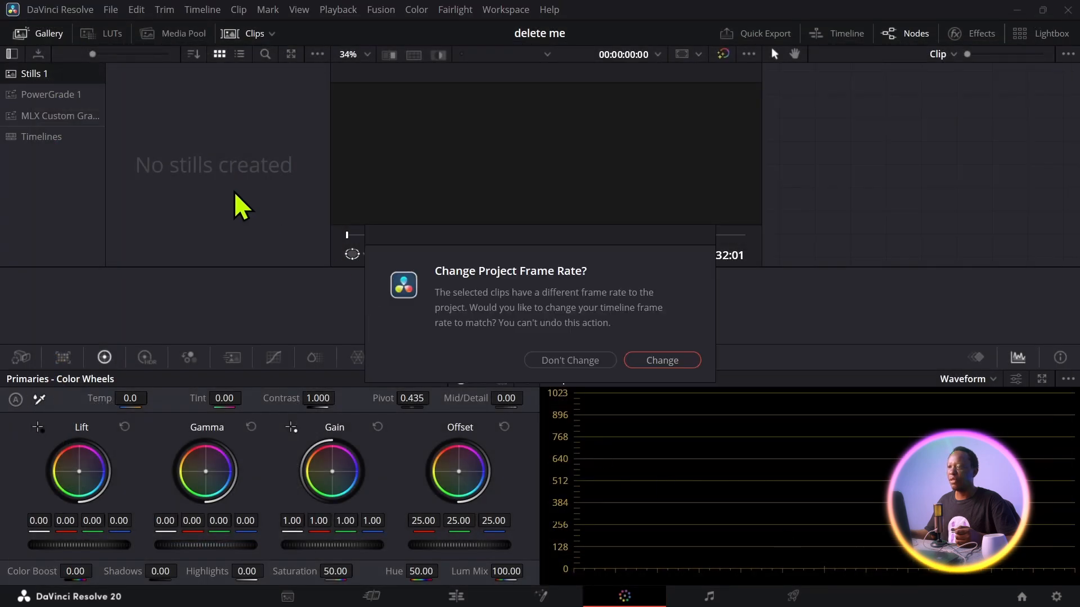
pyautogui.click(654, 366)
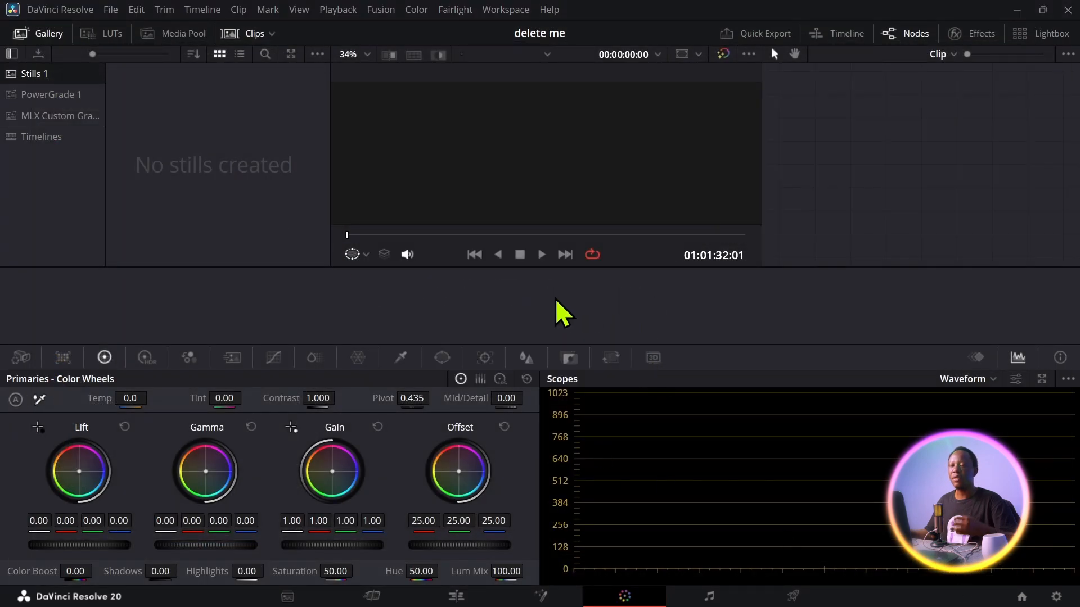
# Switch to the Edit page and place the imported Boost_Content_Growth clip at the start of a new timeline
pyautogui.click(456, 597)
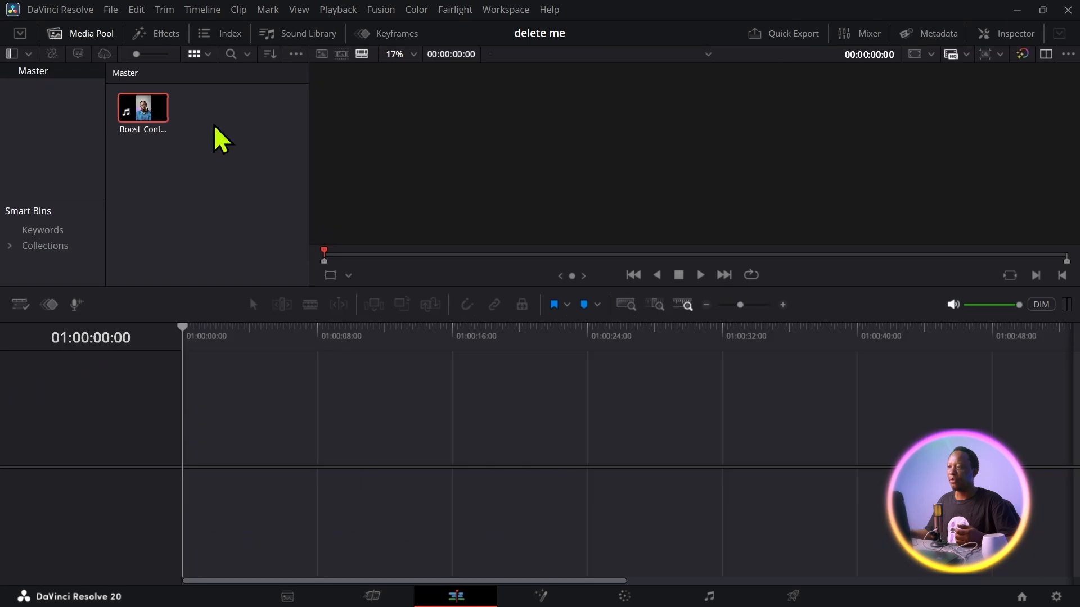
pyautogui.click(145, 115)
pyautogui.moveTo(145, 115); pyautogui.dragTo(185, 459)
# Enable vertical resolution in the project settings and extend the timeline viewer to full height
pyautogui.click(1056, 596)
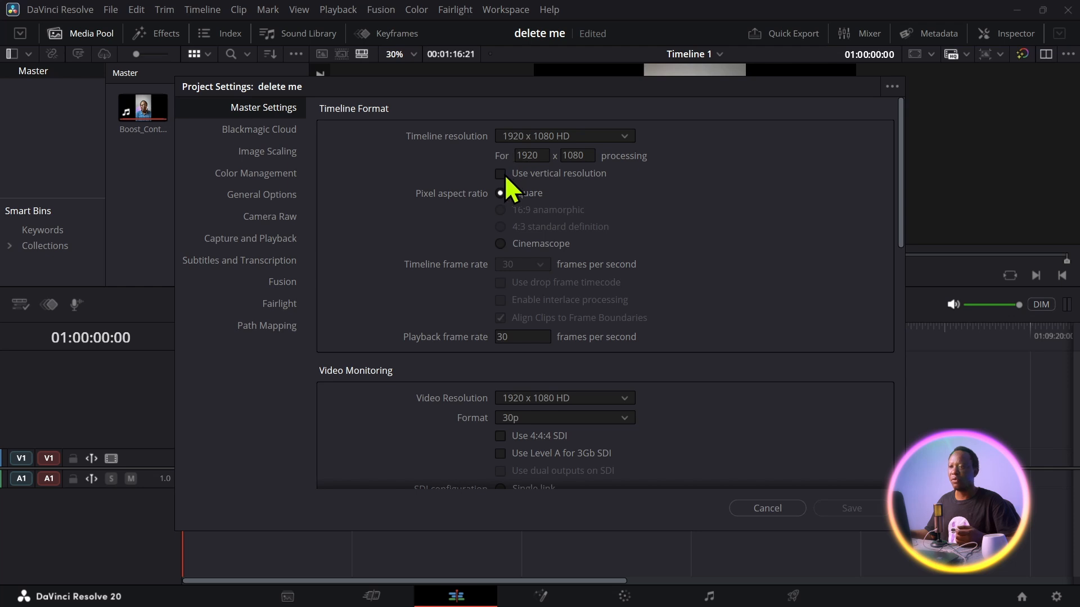
pyautogui.click(844, 507)
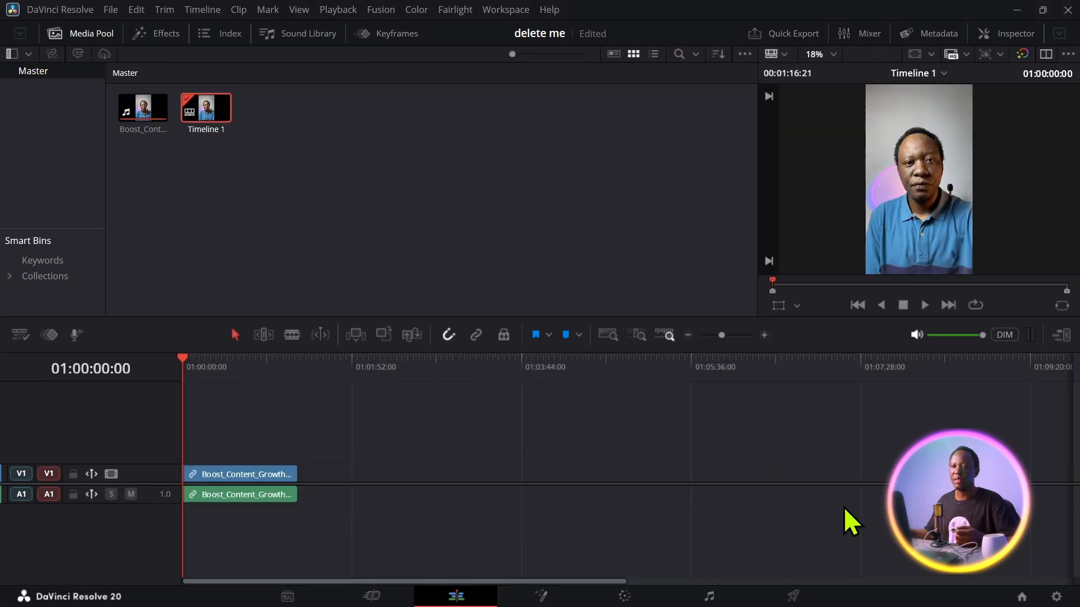
pyautogui.click(1065, 336)
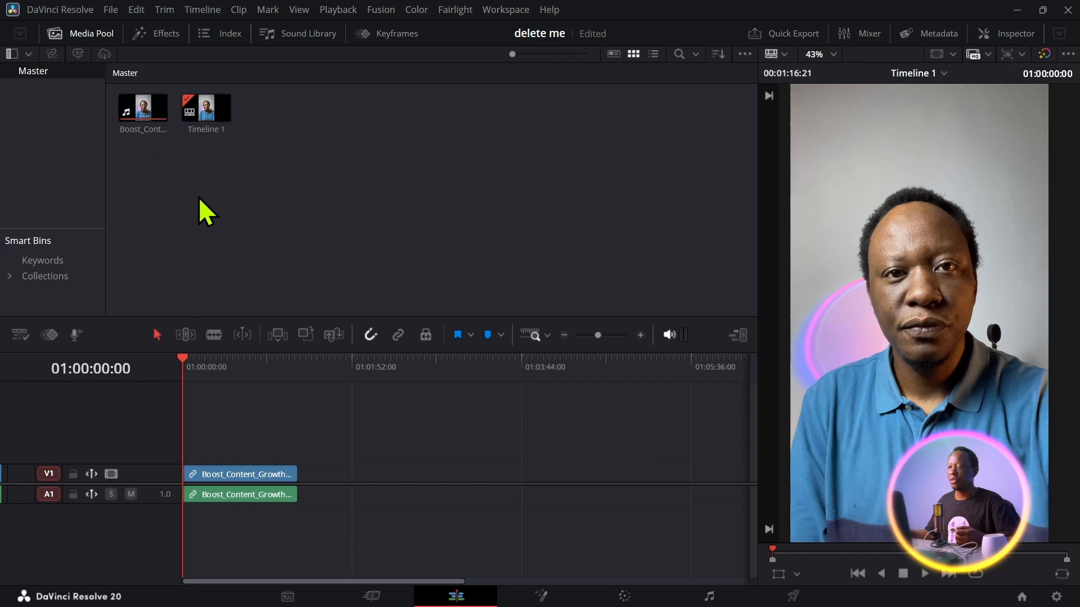
# On the Color page, hide the gallery and line node 01 up with the graph's source and output
pyautogui.click(607, 599)
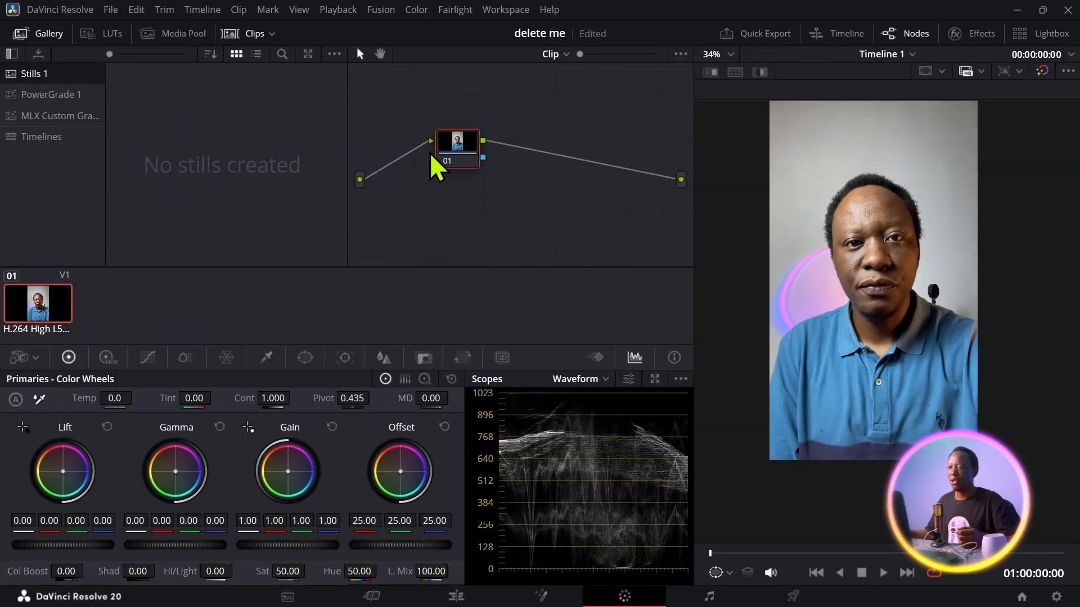
pyautogui.click(29, 37)
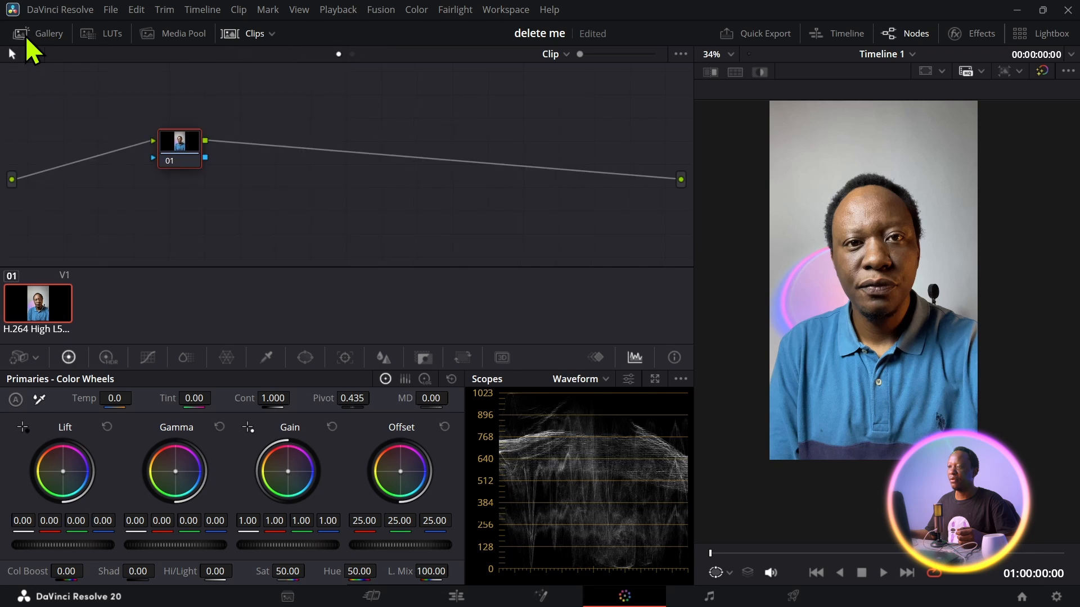
pyautogui.moveTo(173, 144); pyautogui.dragTo(172, 184)
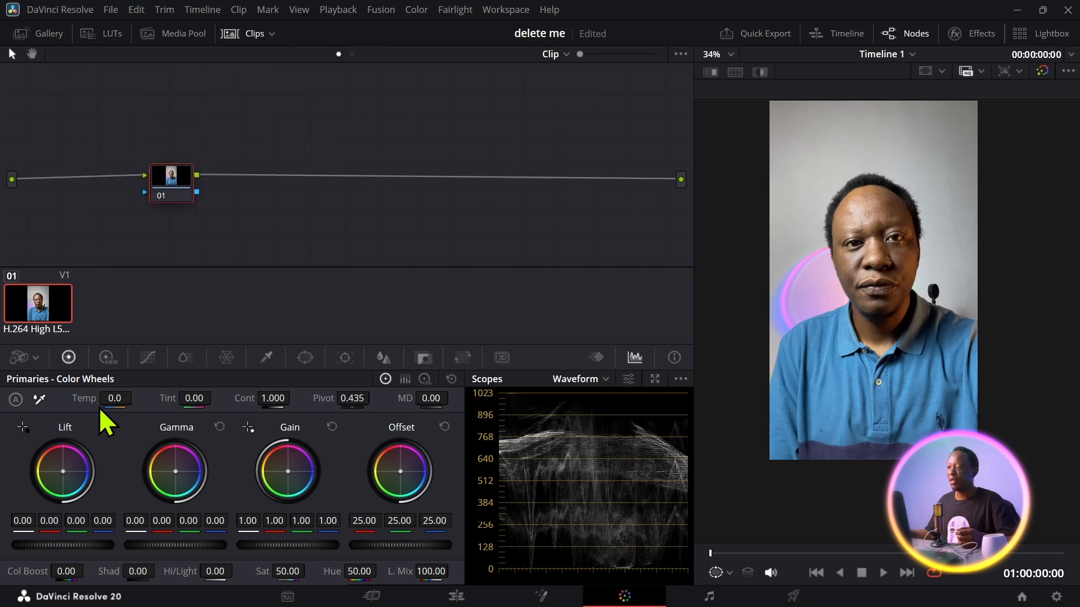
# Add shadow and highlight points to node 01's custom curve, lowering the shadows while holding the highlights near the diagonal
pyautogui.click(148, 359)
pyautogui.click(214, 440)
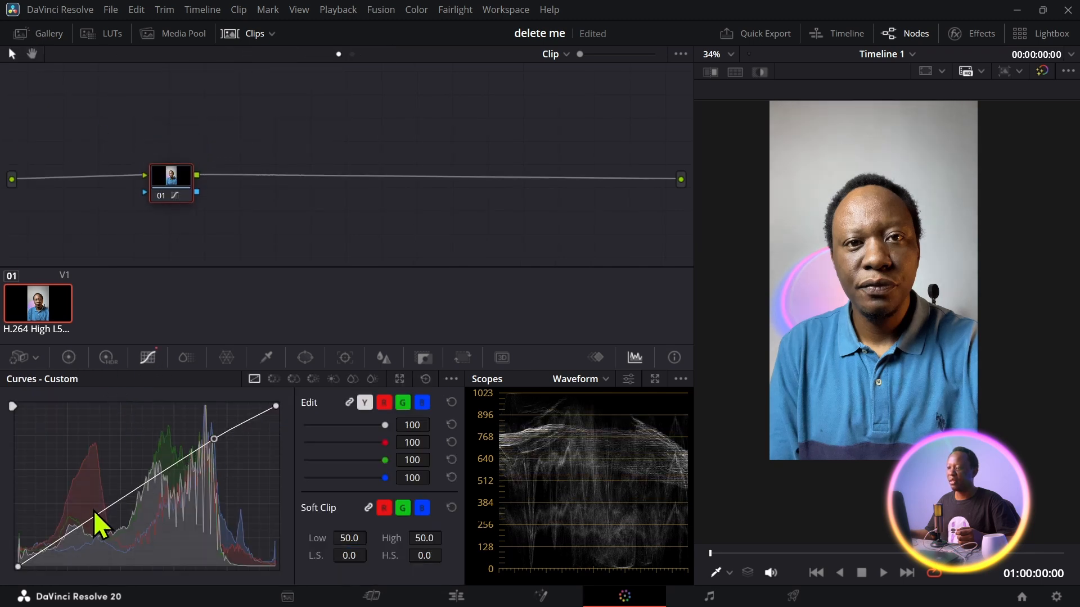
pyautogui.click(80, 521)
pyautogui.moveTo(80, 523); pyautogui.dragTo(90, 528)
pyautogui.moveTo(218, 440); pyautogui.dragTo(215, 447)
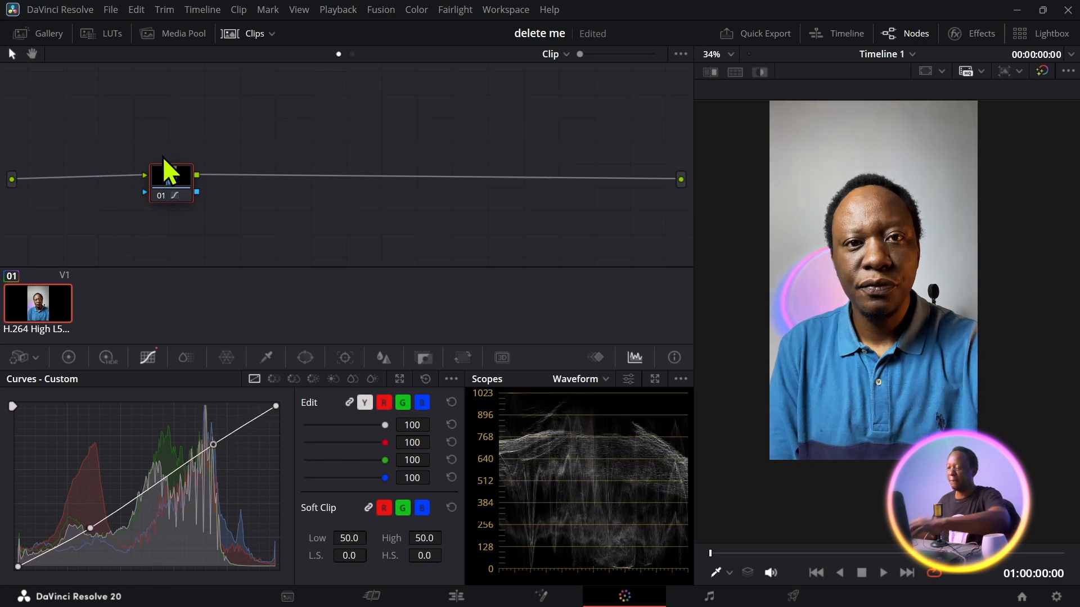
# Add serial node 02 and set its midtone detail to -41.00 to soften the image
pyautogui.hotkey('alt', 's')
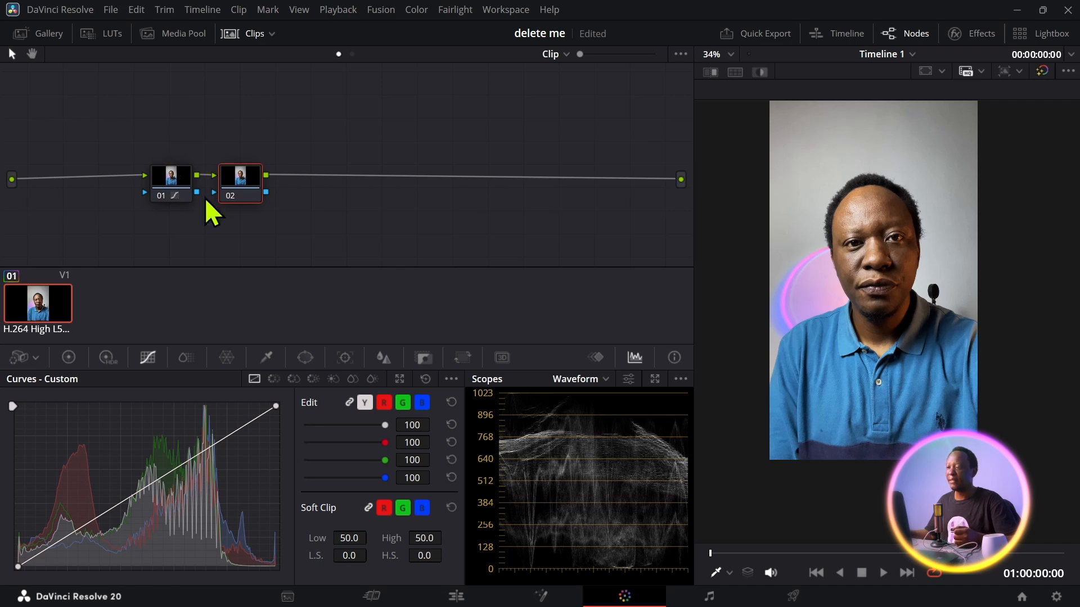
pyautogui.click(69, 360)
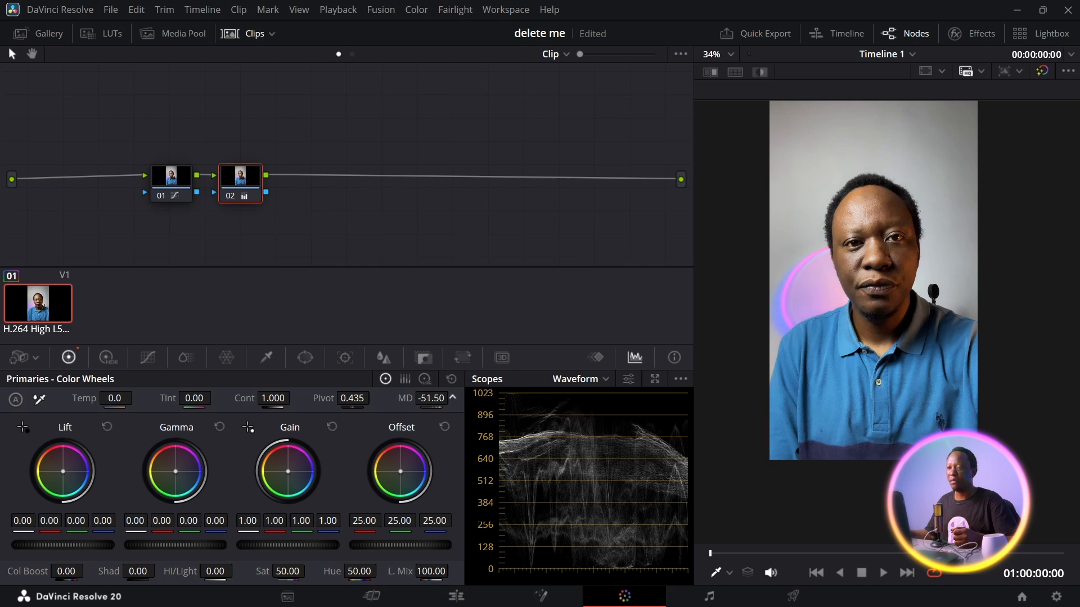
pyautogui.scroll(1, 891, 221)
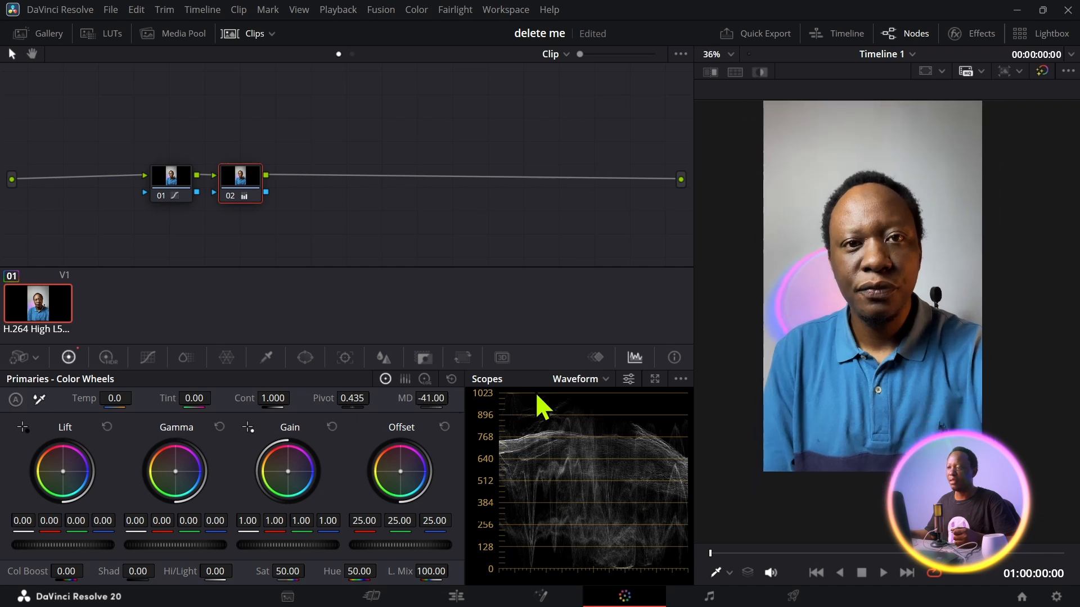
# Add serial node 03 with a tall oval window around the man's head and torso, and invert it to target the background
pyautogui.hotkey('alt', 's')
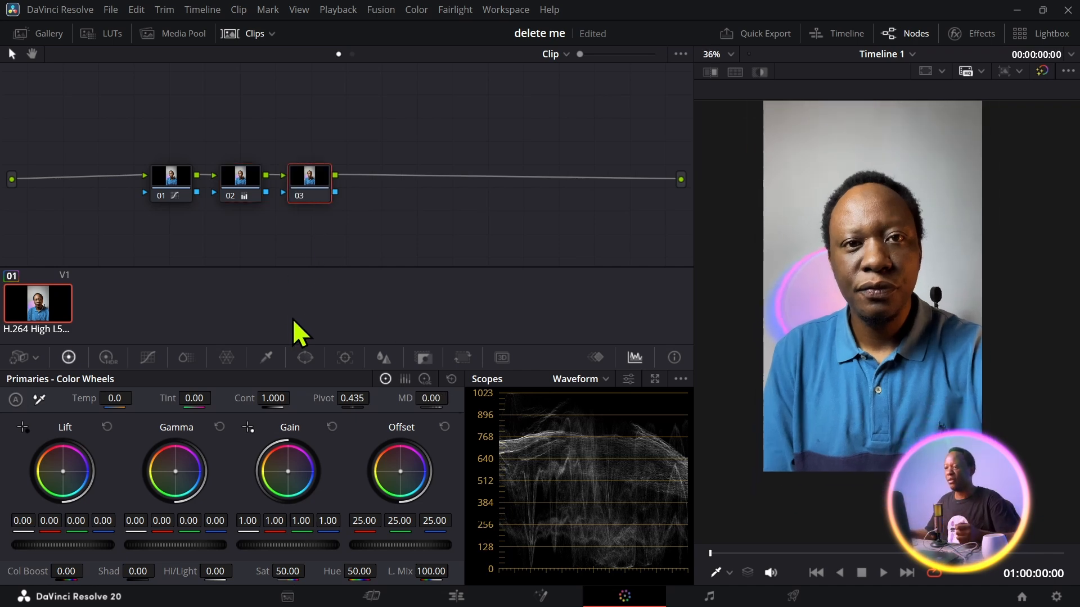
pyautogui.click(305, 358)
pyautogui.click(30, 476)
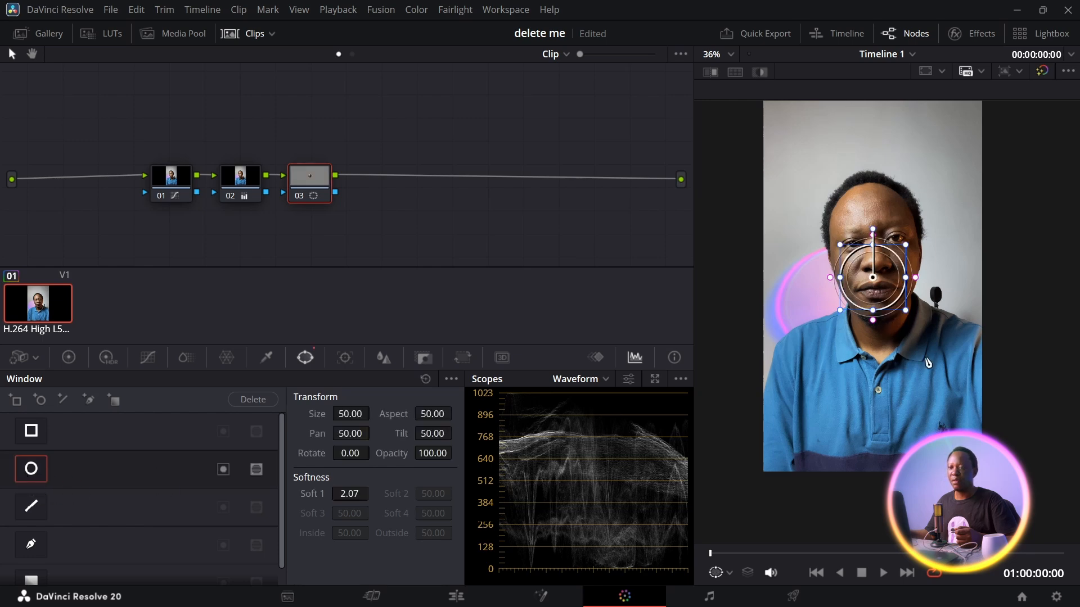
pyautogui.moveTo(906, 311); pyautogui.dragTo(950, 367)
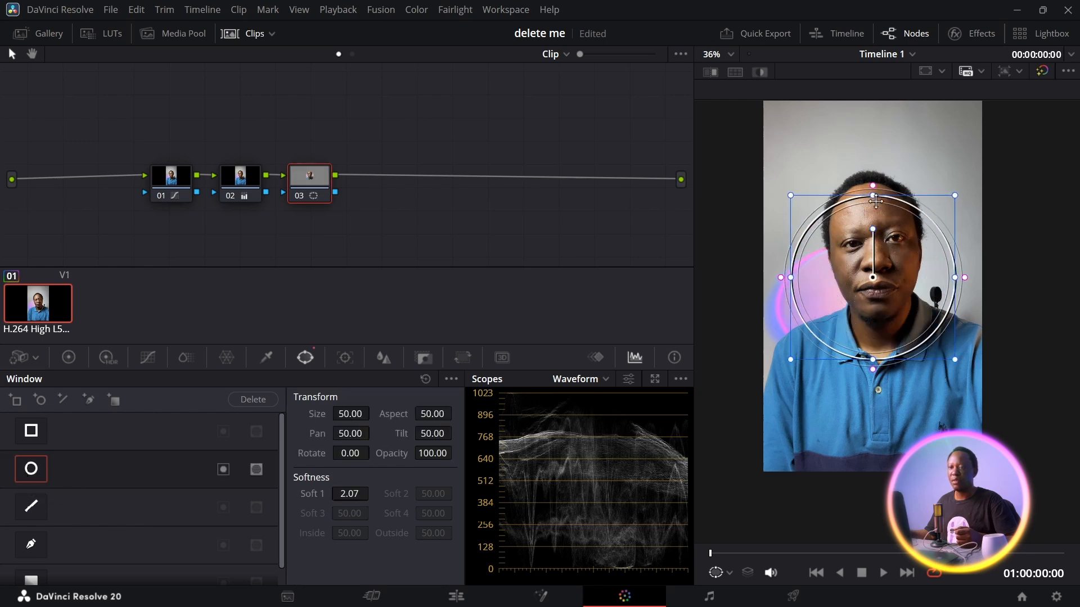
pyautogui.moveTo(876, 201); pyautogui.dragTo(874, 141)
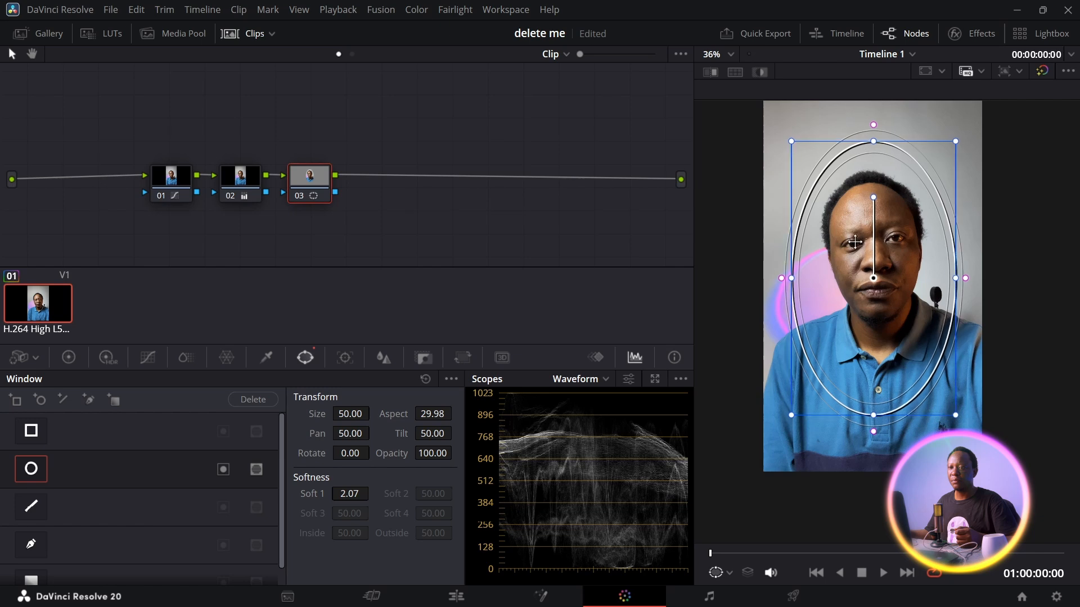
pyautogui.moveTo(855, 241); pyautogui.dragTo(860, 240)
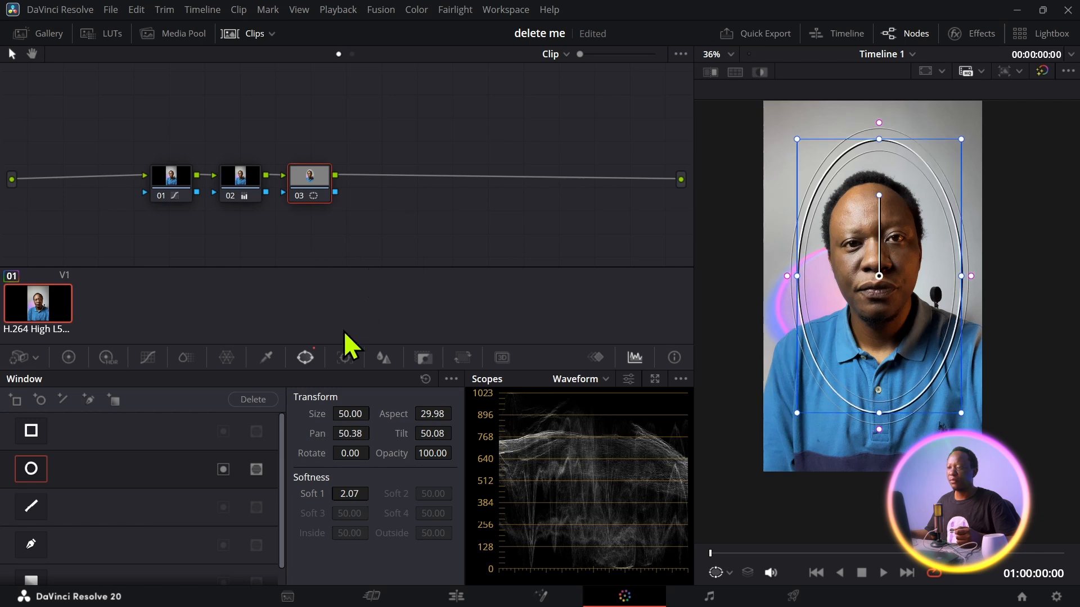
pyautogui.click(256, 470)
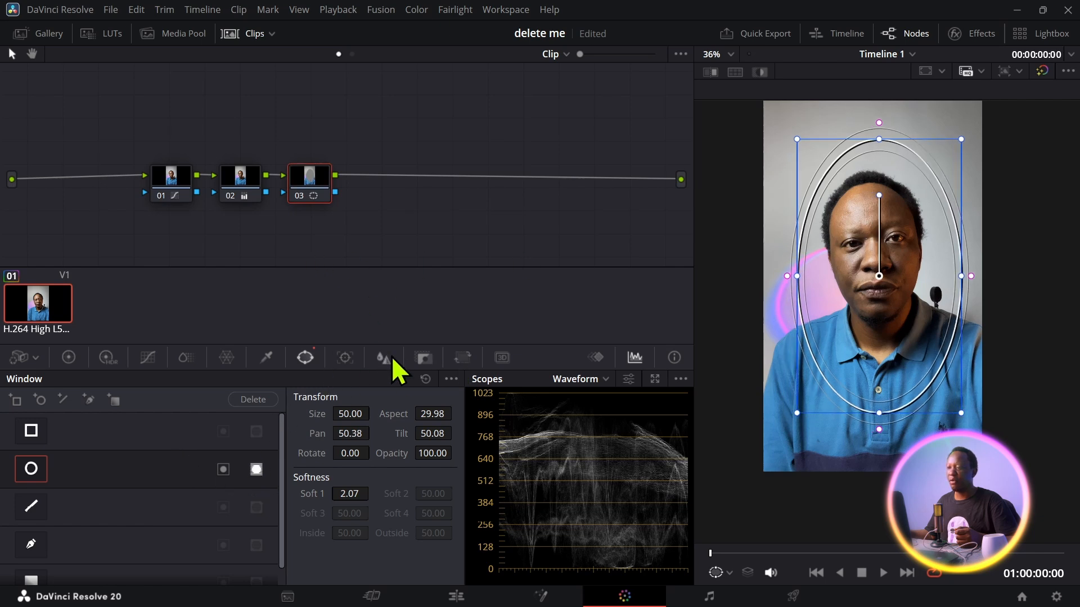
# Blur the area outside node 03's window with a radius of 0.66 and widen the window's edge softness
pyautogui.click(384, 357)
pyautogui.moveTo(77, 470)
pyautogui.mouseDown()
pyautogui.moveTo(76, 429)
pyautogui.moveTo(77, 461)
pyautogui.mouseUp()
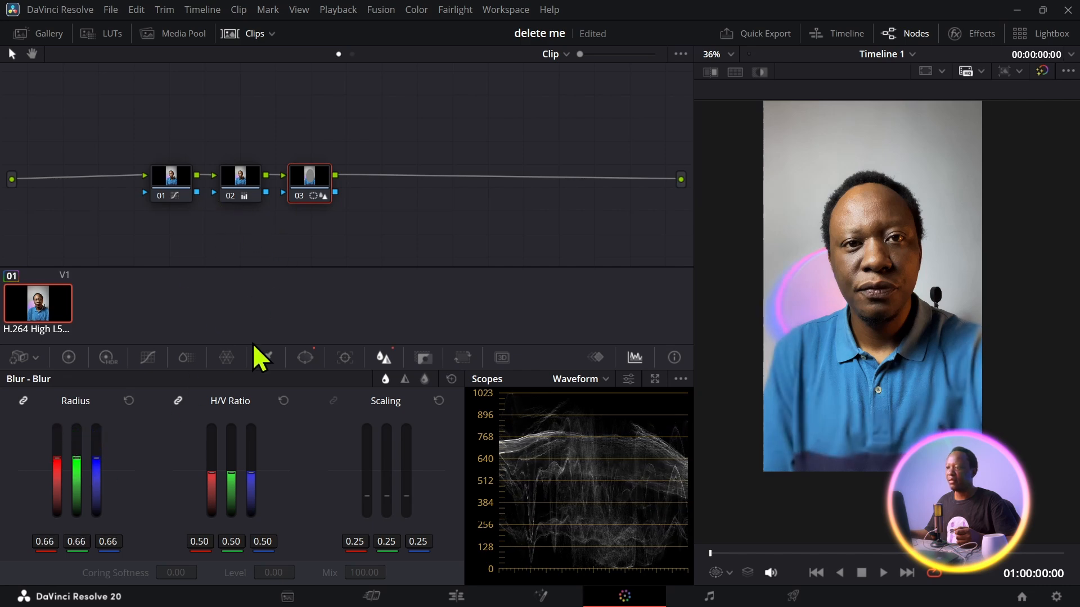
pyautogui.click(305, 357)
pyautogui.moveTo(974, 280)
pyautogui.mouseDown()
pyautogui.moveTo(997, 279)
pyautogui.moveTo(988, 278)
pyautogui.mouseUp()
# Tint node 03 by pushing lift toward green, gamma slightly toward red (0.01), and gain toward blue (1.11)
pyautogui.click(69, 358)
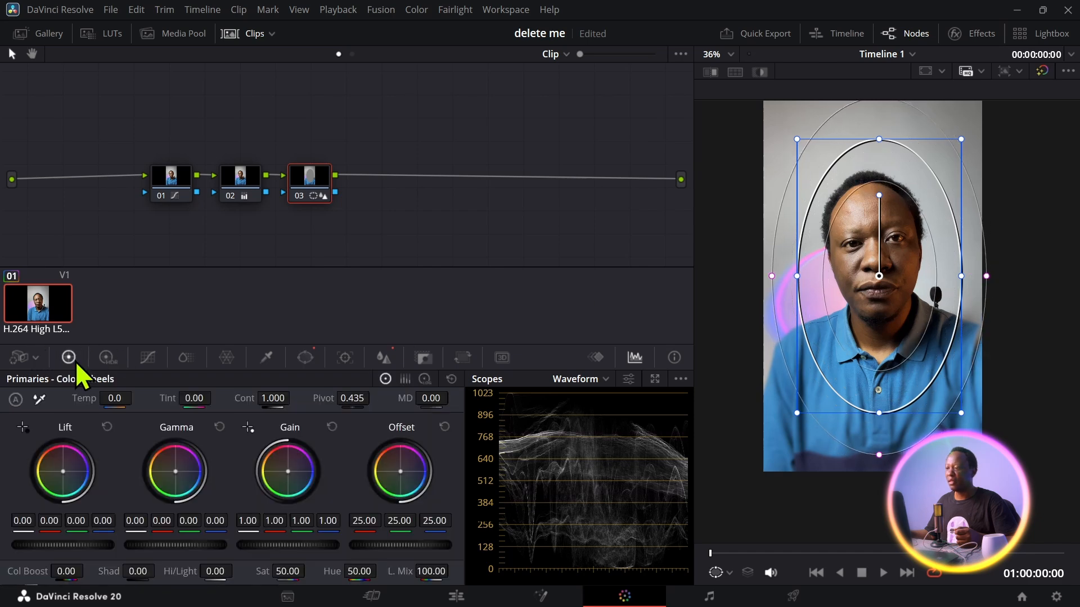
pyautogui.moveTo(63, 473); pyautogui.dragTo(60, 475)
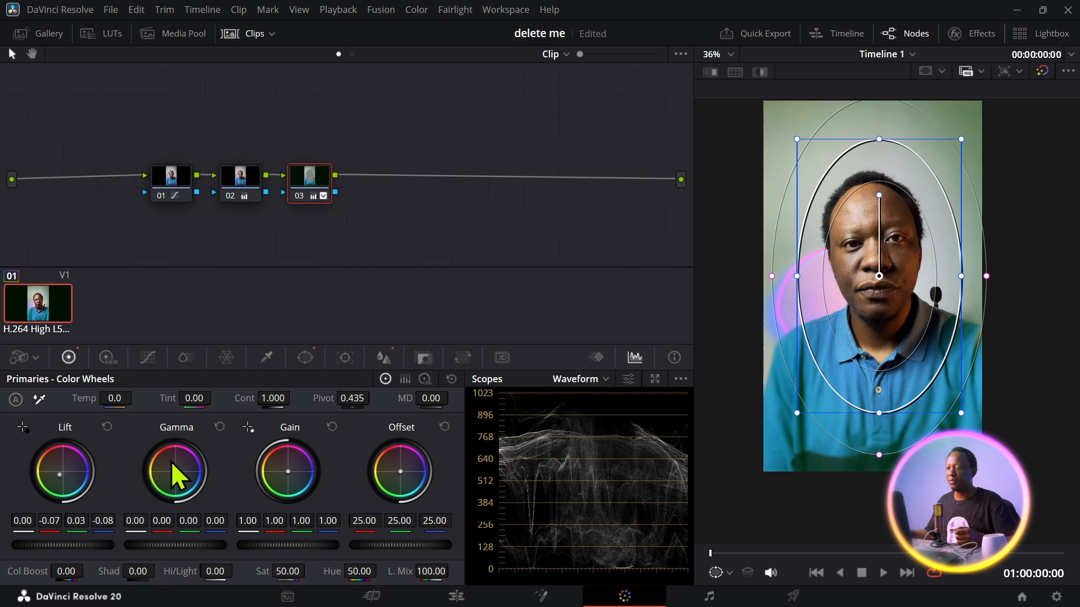
pyautogui.moveTo(175, 471); pyautogui.dragTo(176, 470)
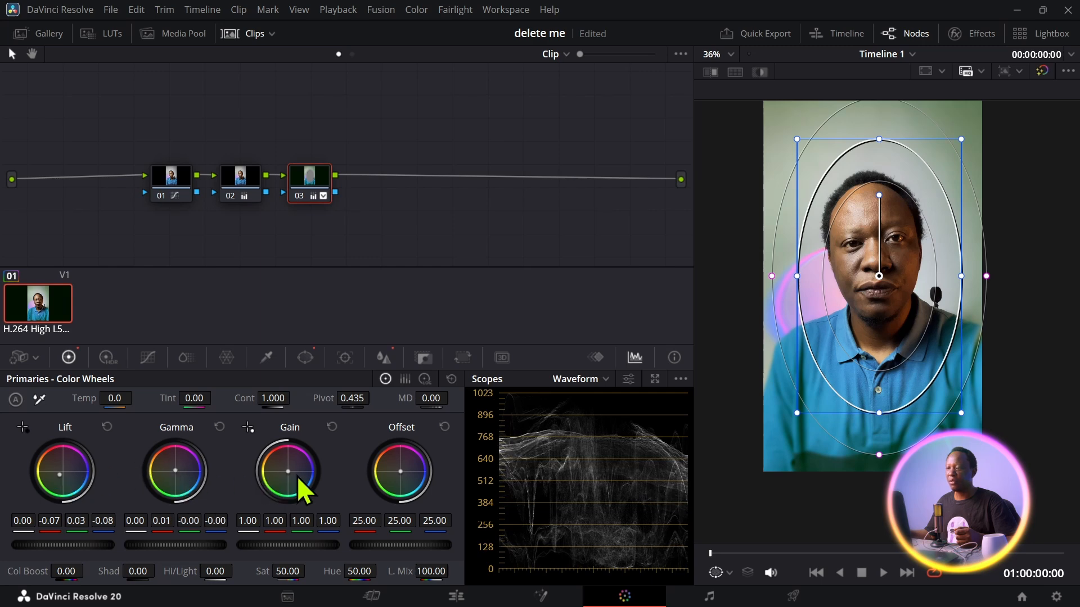
pyautogui.moveTo(301, 482); pyautogui.dragTo(303, 483)
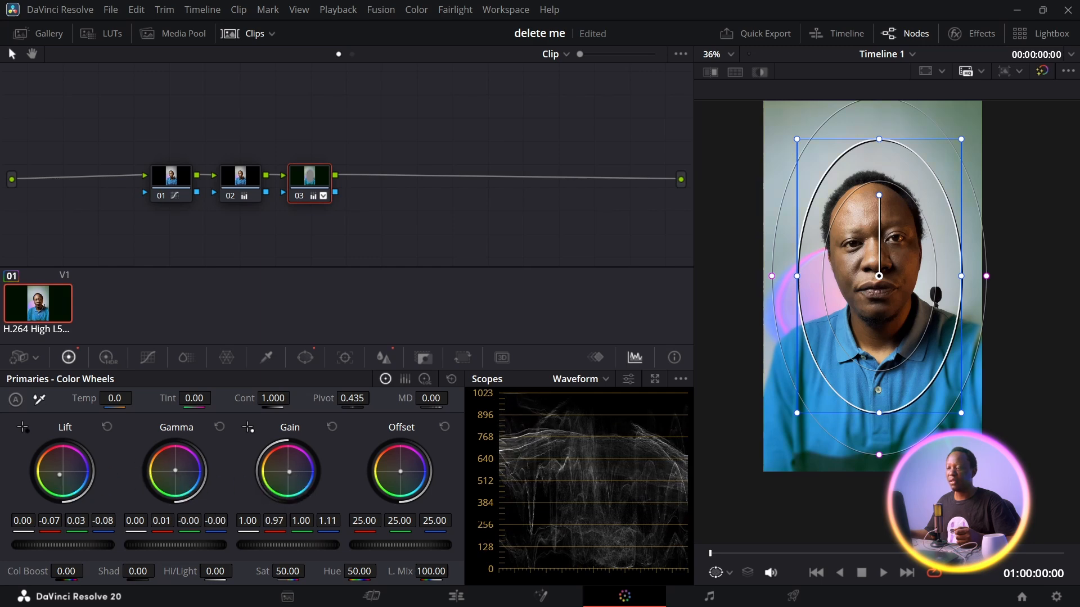
# Add shadow and highlight points to node 03's custom curve and pull both slightly down to darken the background
pyautogui.click(147, 358)
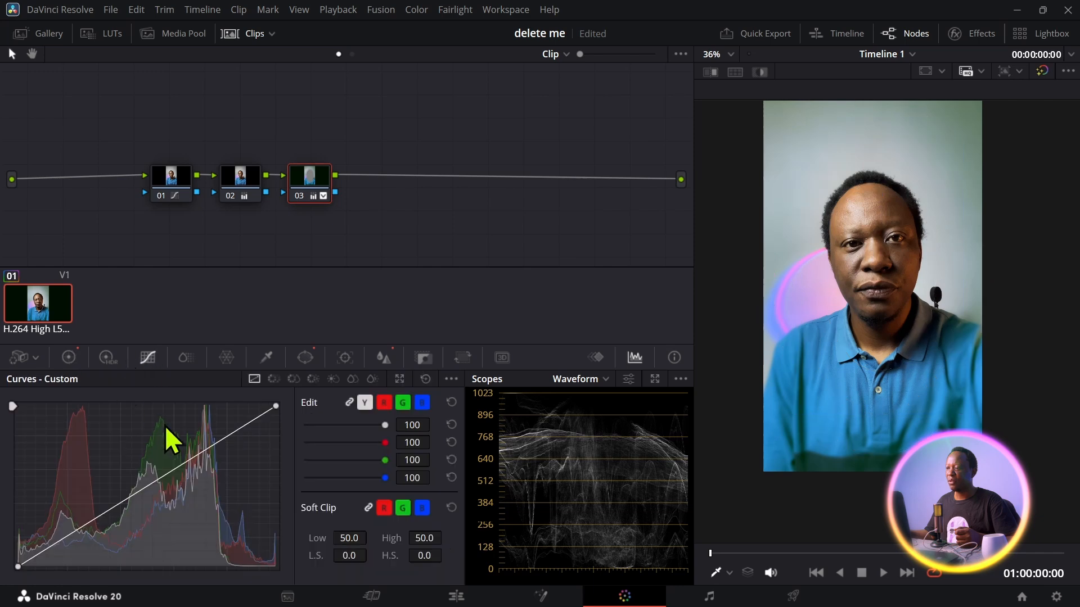
pyautogui.click(215, 444)
pyautogui.moveTo(85, 527); pyautogui.dragTo(88, 527)
pyautogui.moveTo(214, 444); pyautogui.dragTo(218, 450)
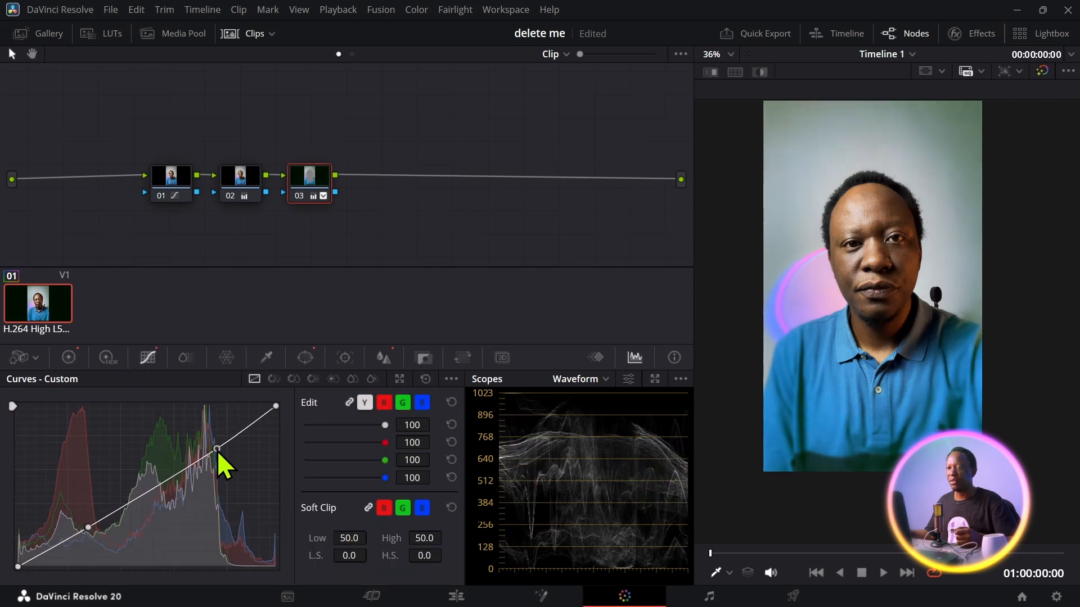
# Set node 03's saturation to 55.20
pyautogui.moveTo(236, 193); pyautogui.dragTo(239, 194)
pyautogui.click(309, 198)
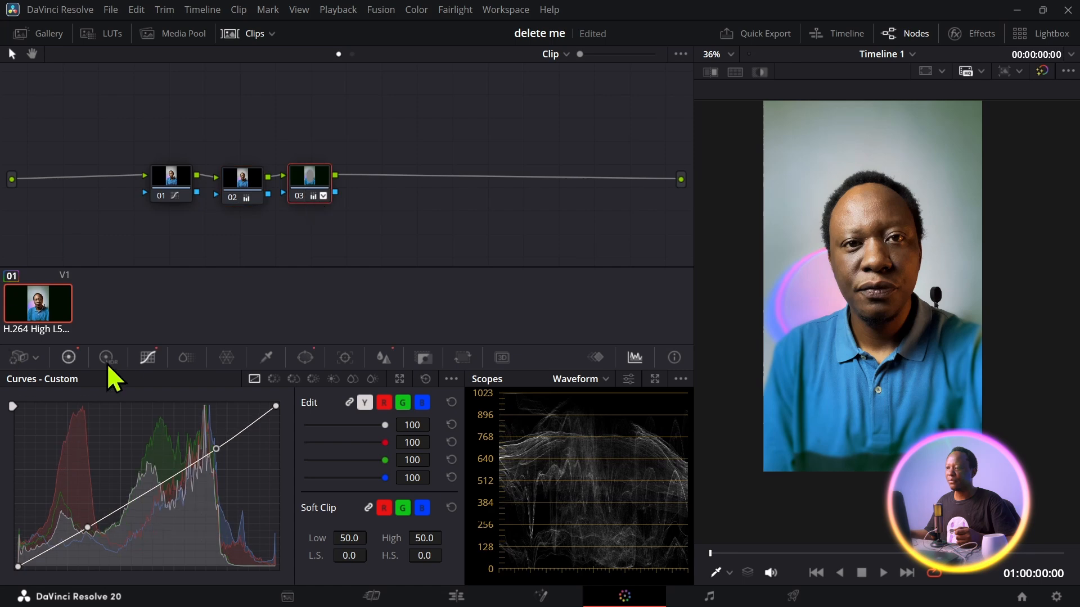
pyautogui.click(68, 357)
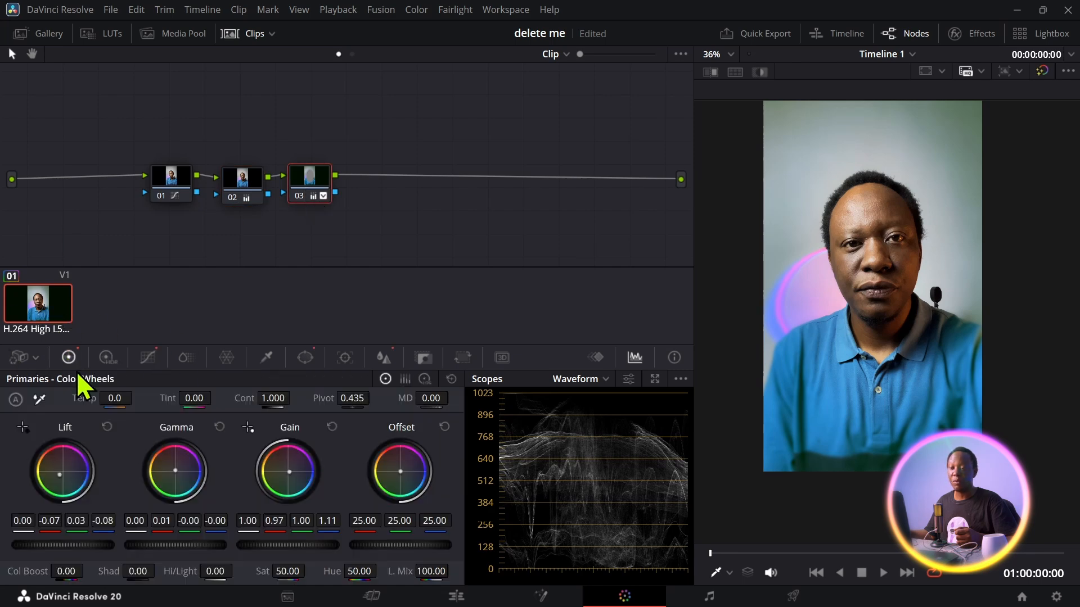
pyautogui.moveTo(285, 572); pyautogui.dragTo(309, 570)
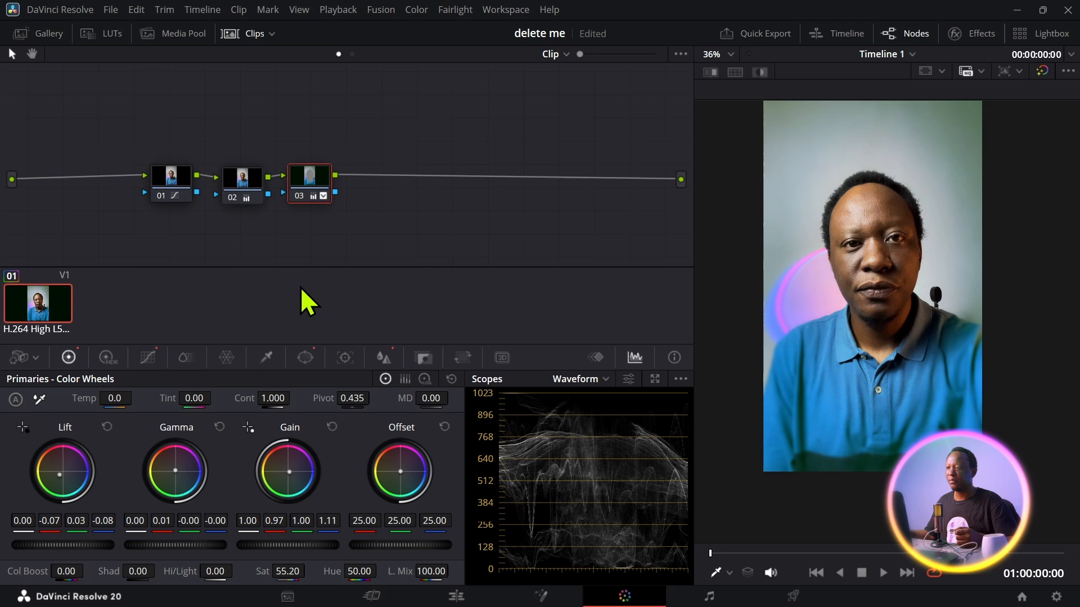
# Add serial node 04 with an oval window around the man's head and warm its lift to red 0.02 and blue -0.02
pyautogui.hotkey('alt', 's')
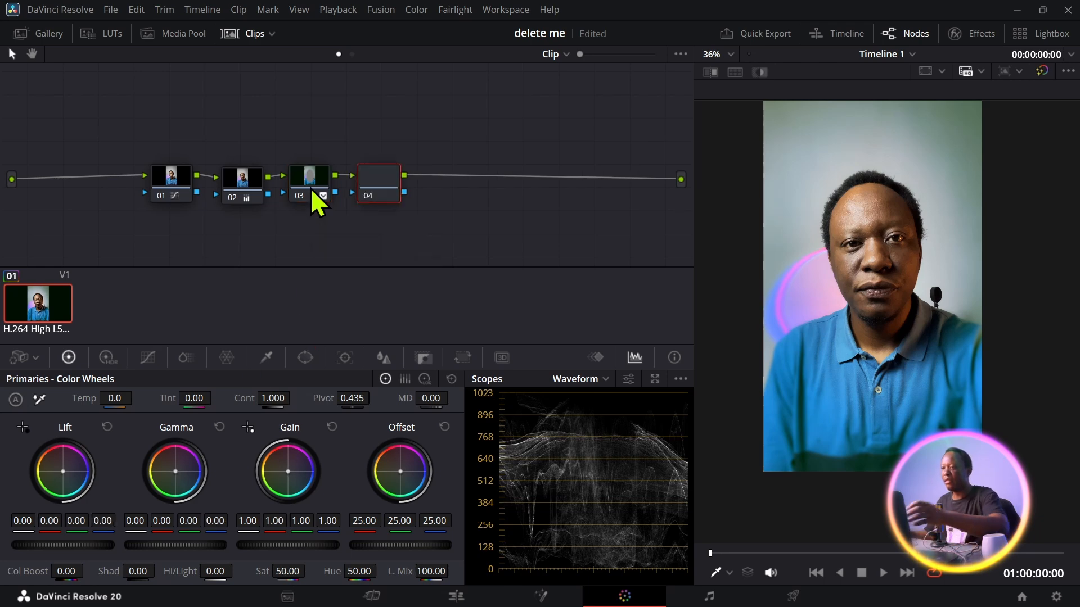
pyautogui.click(306, 358)
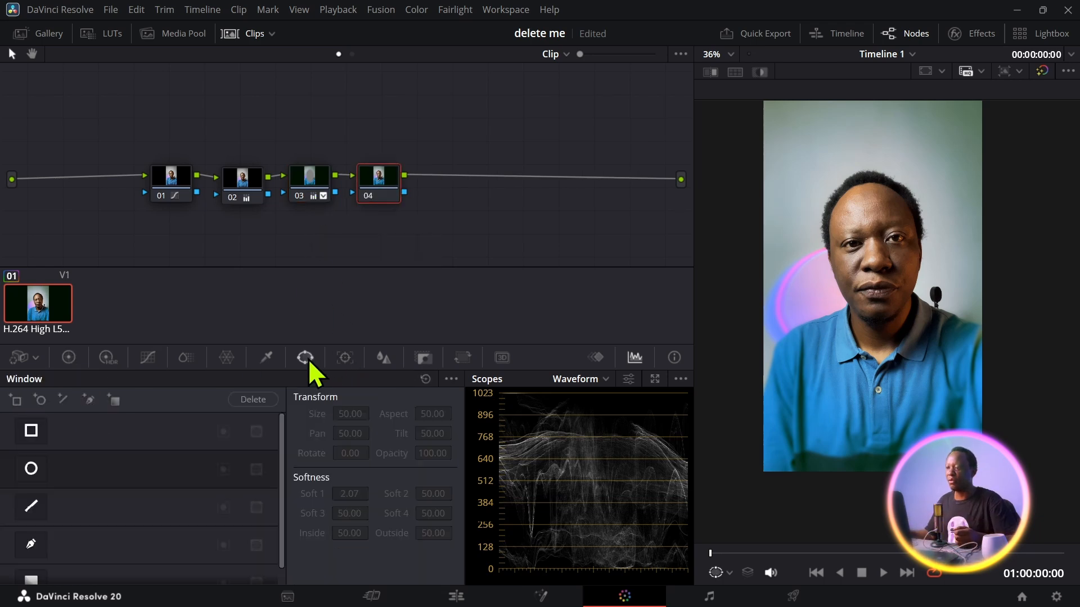
pyautogui.click(34, 470)
pyautogui.moveTo(844, 252); pyautogui.dragTo(878, 180)
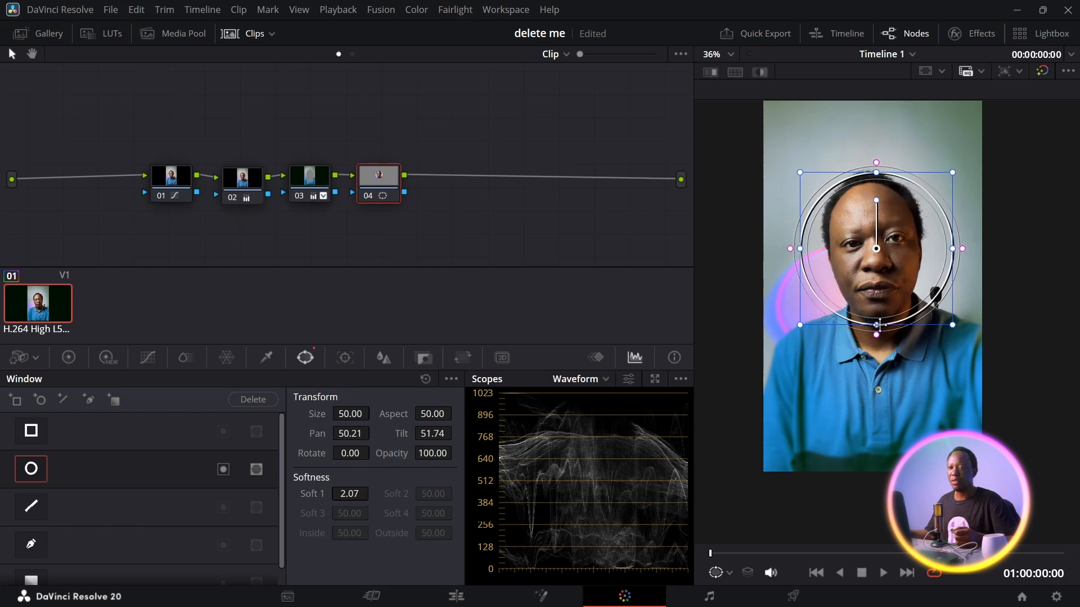
pyautogui.moveTo(880, 325); pyautogui.dragTo(879, 334)
pyautogui.moveTo(801, 253); pyautogui.dragTo(805, 253)
pyautogui.moveTo(872, 257); pyautogui.dragTo(866, 269)
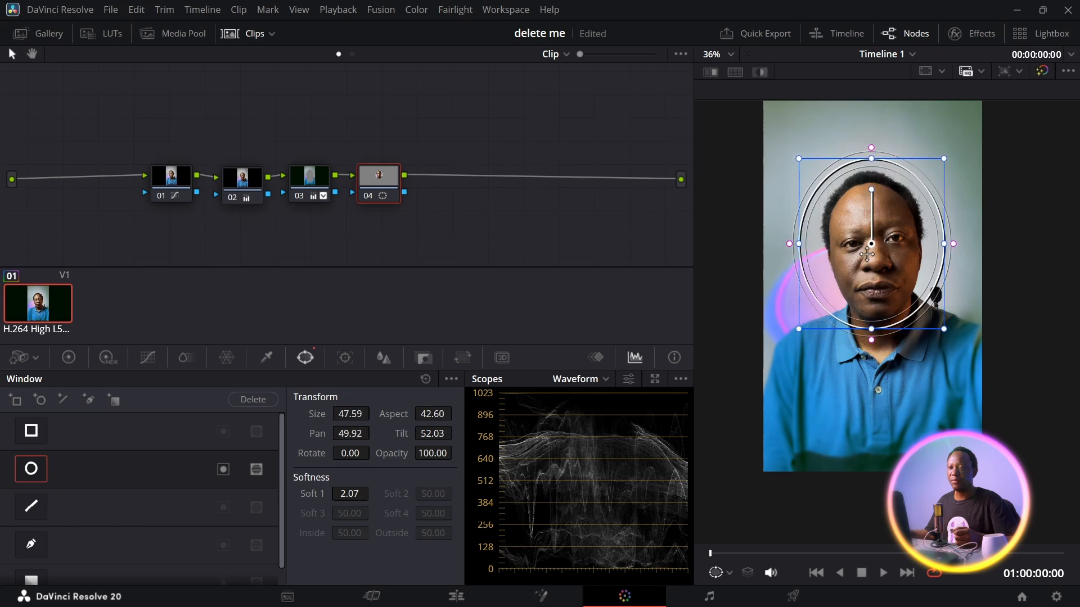
pyautogui.click(68, 357)
pyautogui.moveTo(65, 482); pyautogui.dragTo(62, 478)
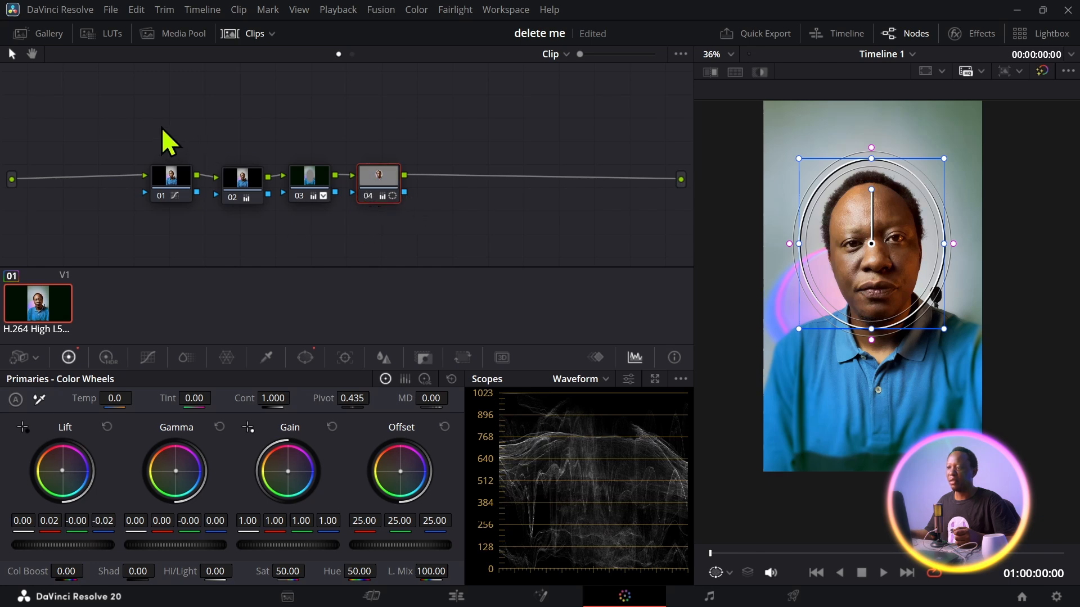
# Select all four nodes and toggle them off and on to compare the ungraded and graded picture
pyautogui.moveTo(162, 127); pyautogui.dragTo(378, 280)
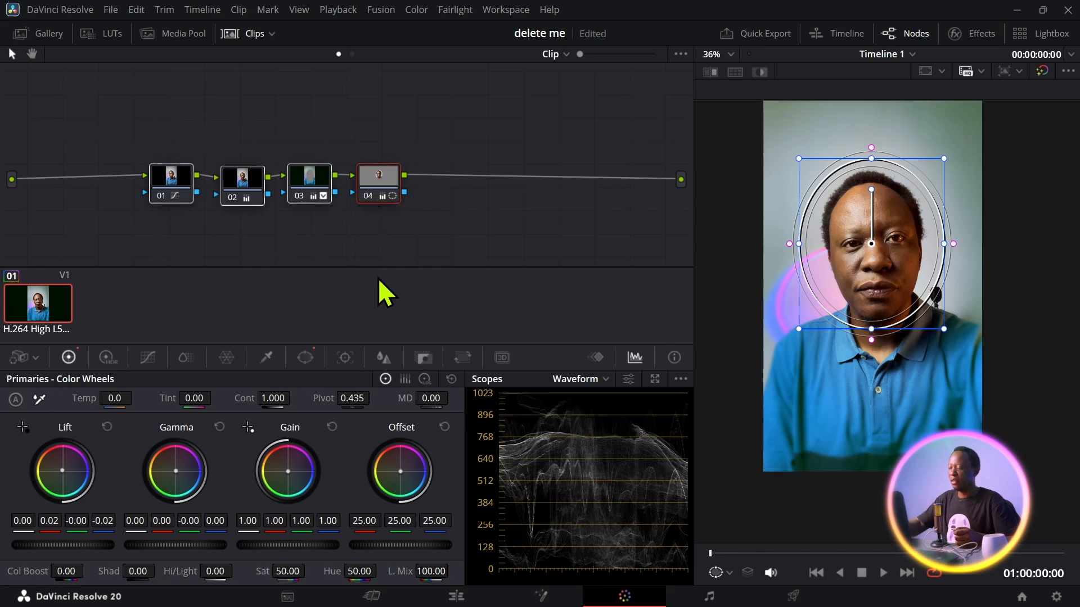
pyautogui.hotkey('ctrl', 'd')
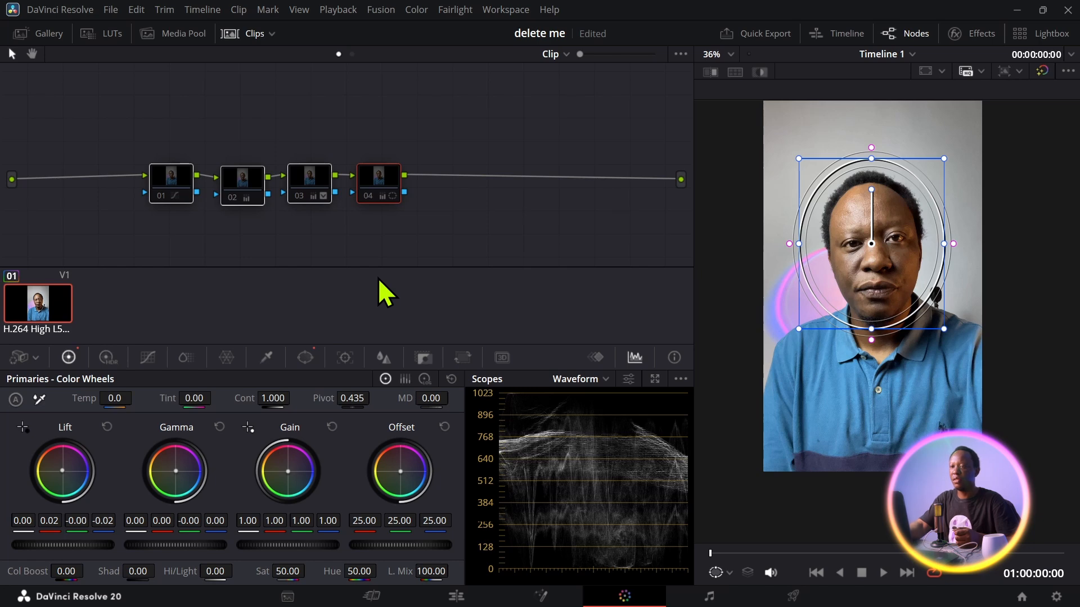
pyautogui.hotkey('ctrl', 'd')
pyautogui.hotkey('ctrl', 'd')
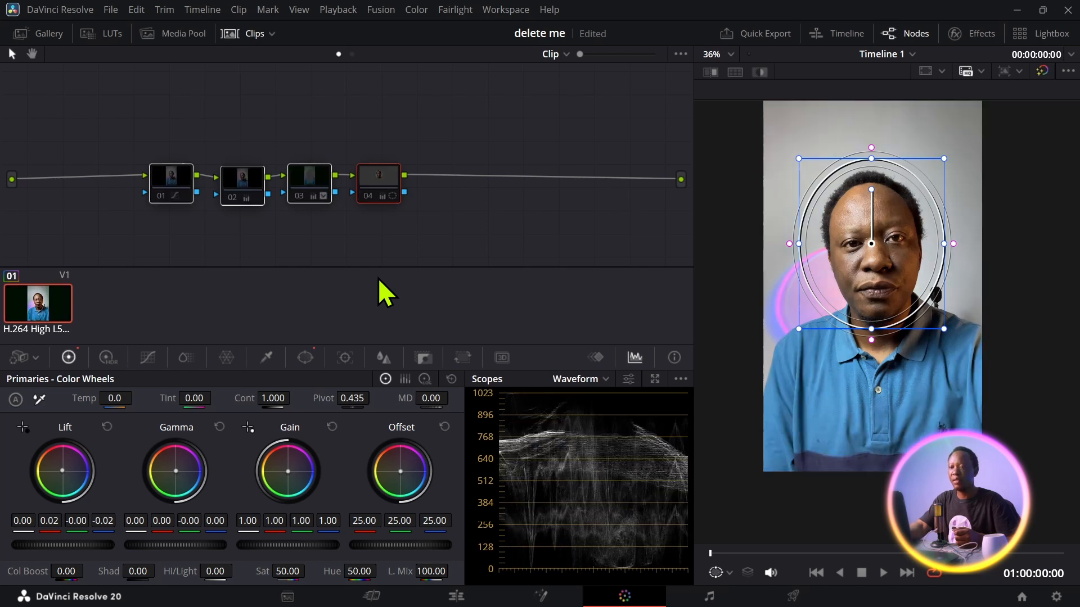
pyautogui.hotkey('ctrl', 'd')
pyautogui.hotkey('ctrl', 'd')
pyautogui.hotkey('ctrl', 'd')
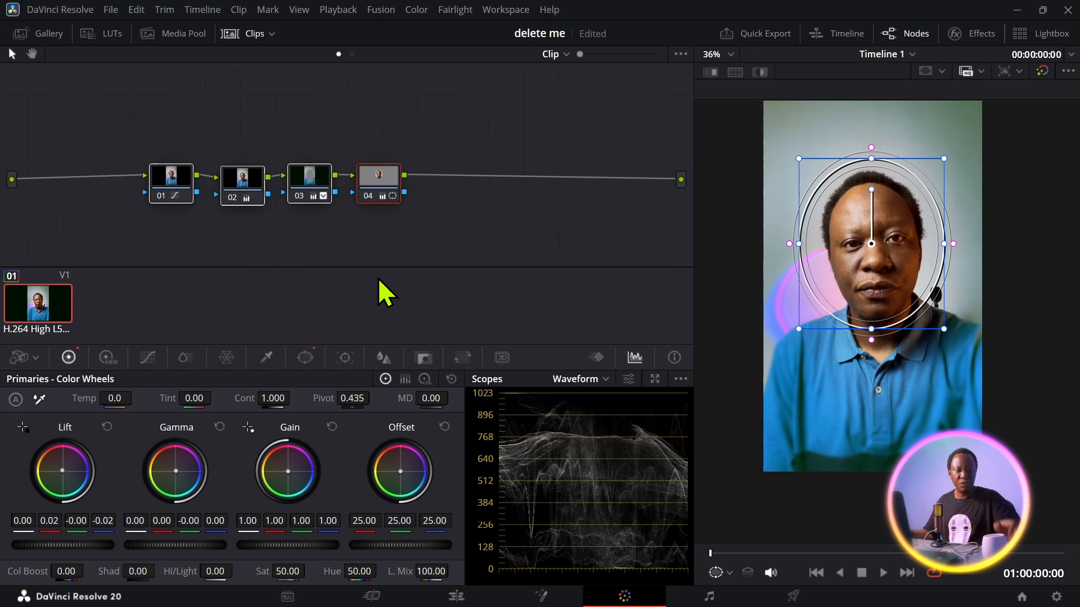
# Save the project and label node 01 "contrast"
pyautogui.hotkey('ctrl', 's')
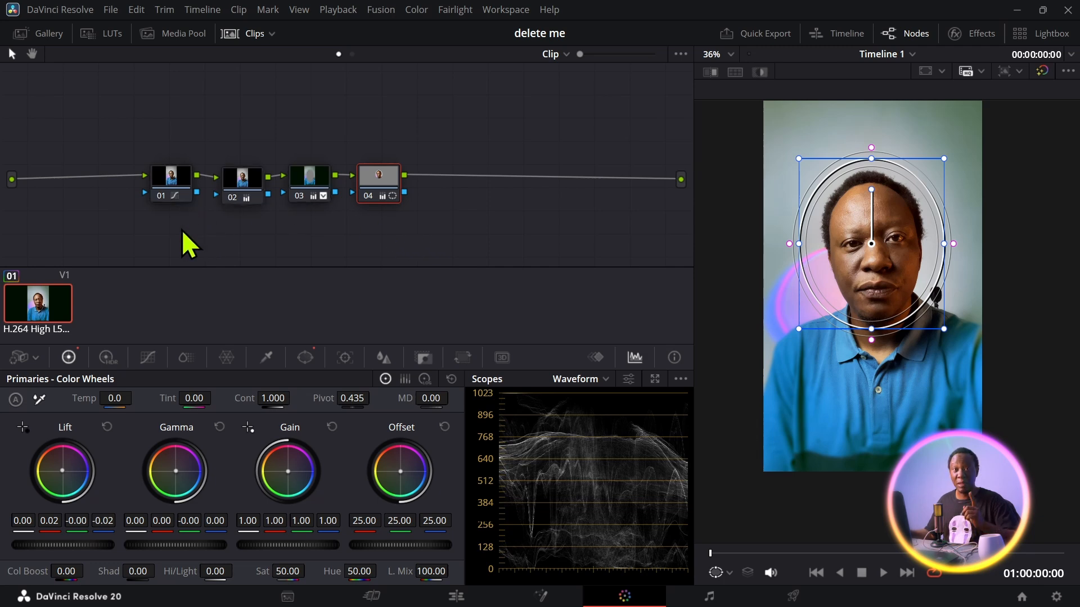
pyautogui.click(169, 180)
pyautogui.rightClick(168, 182)
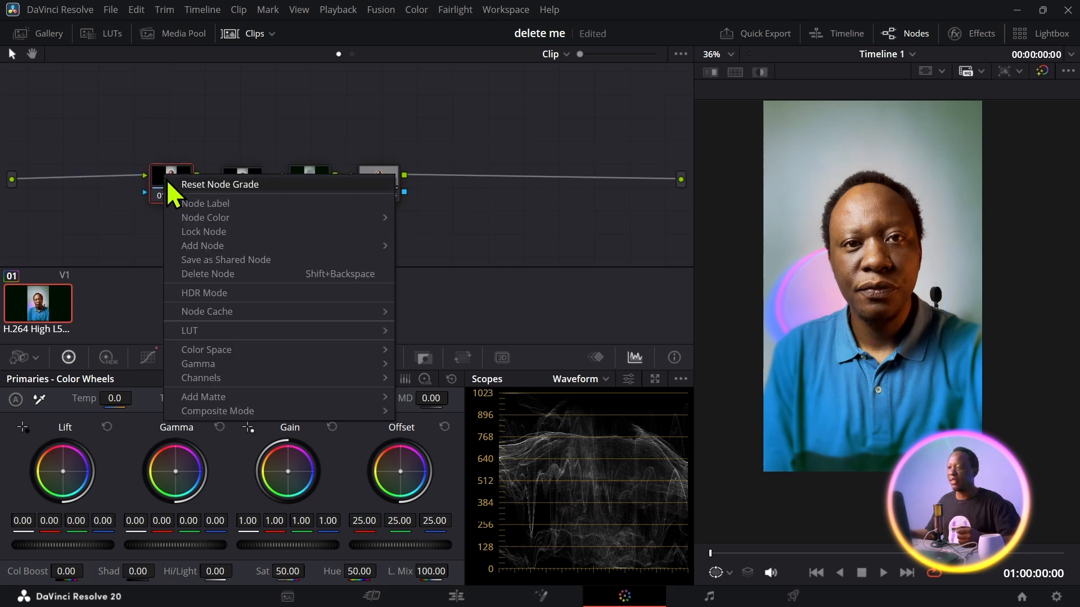
pyautogui.click(189, 206)
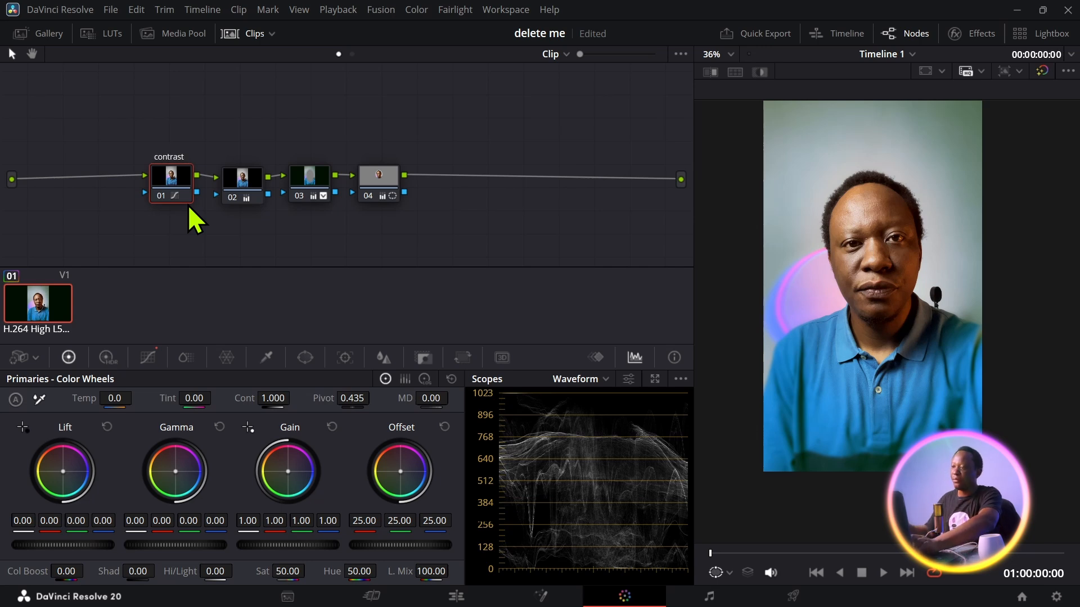
# Label node 02 "skin detail"
pyautogui.click(241, 190)
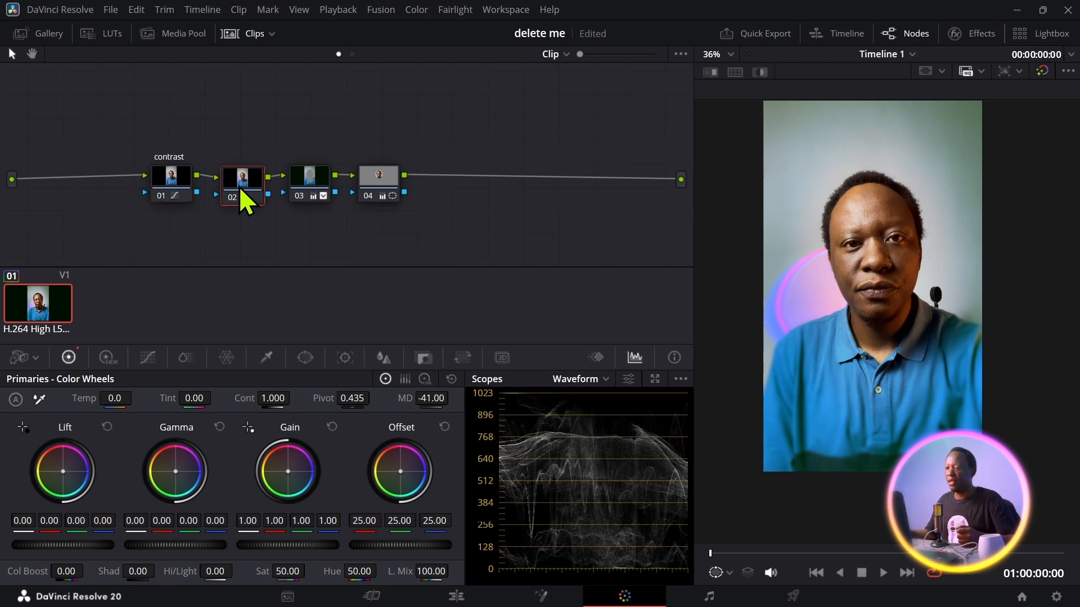
pyautogui.rightClick(241, 190)
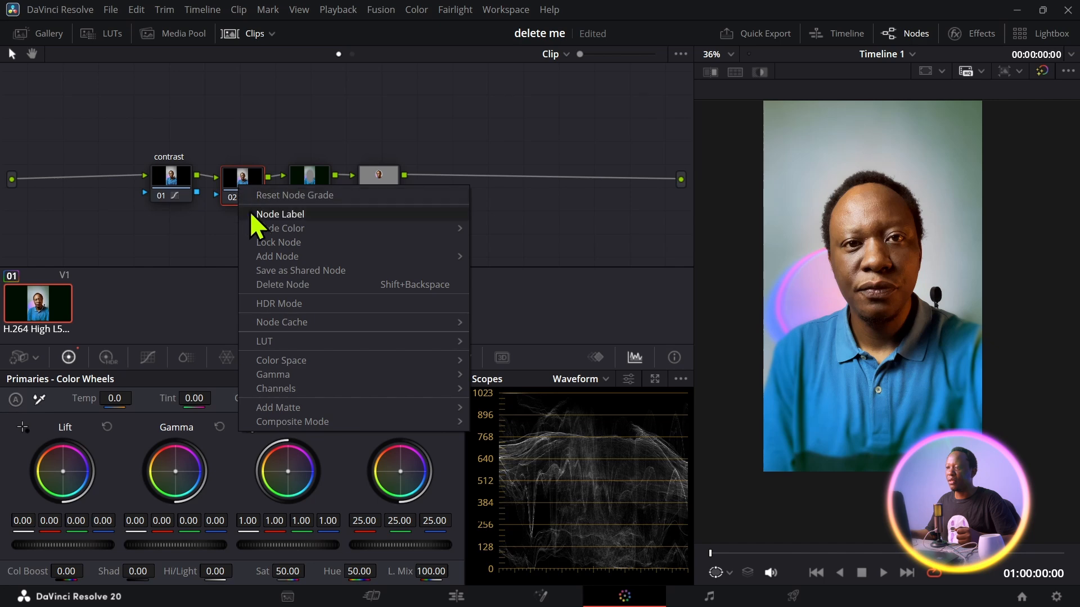
pyautogui.click(257, 215)
pyautogui.write('skin')
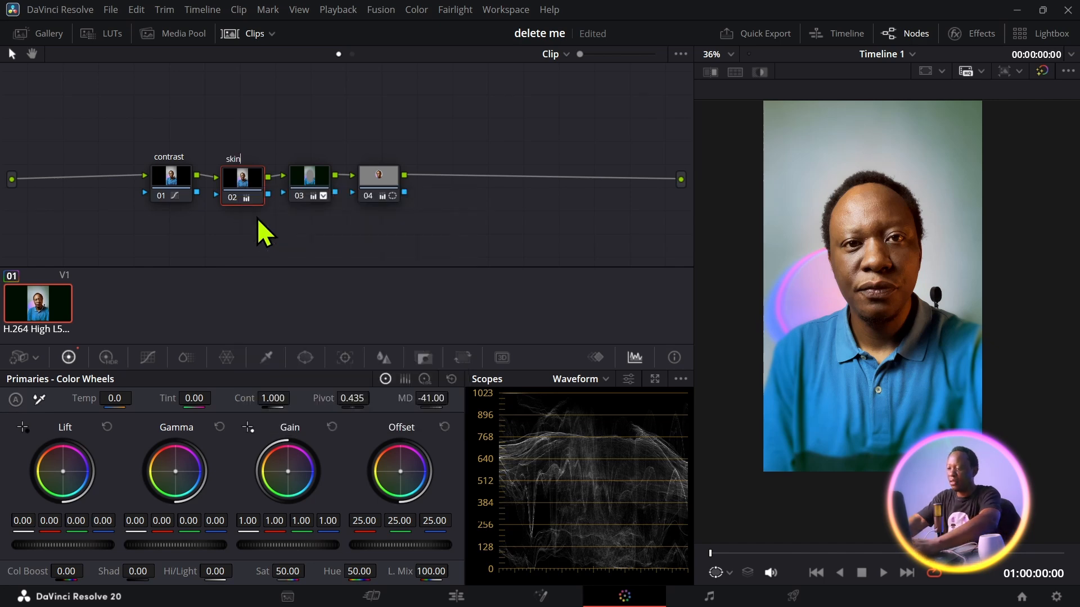
pyautogui.write(' detail')
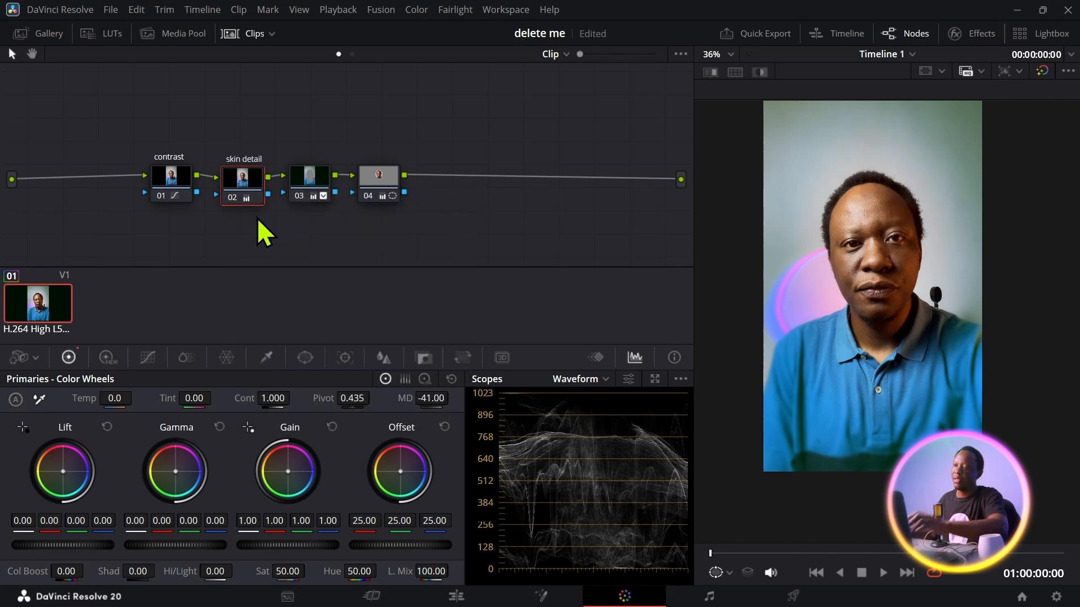
pyautogui.press('Return')
# Label node 03 "bg blur"
pyautogui.click(313, 178)
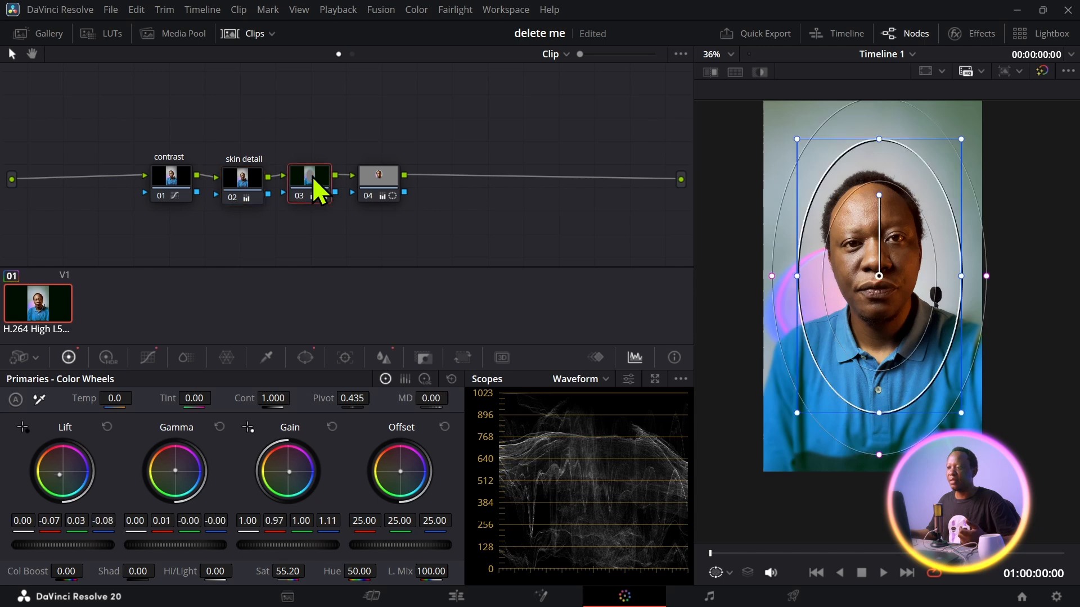
pyautogui.rightClick(313, 177)
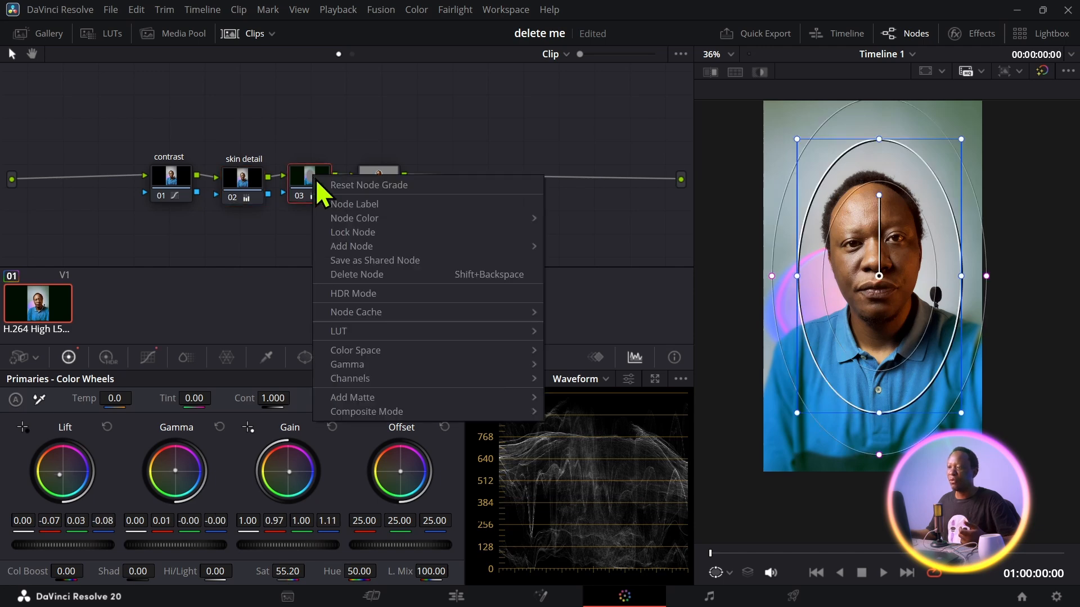
pyautogui.click(333, 205)
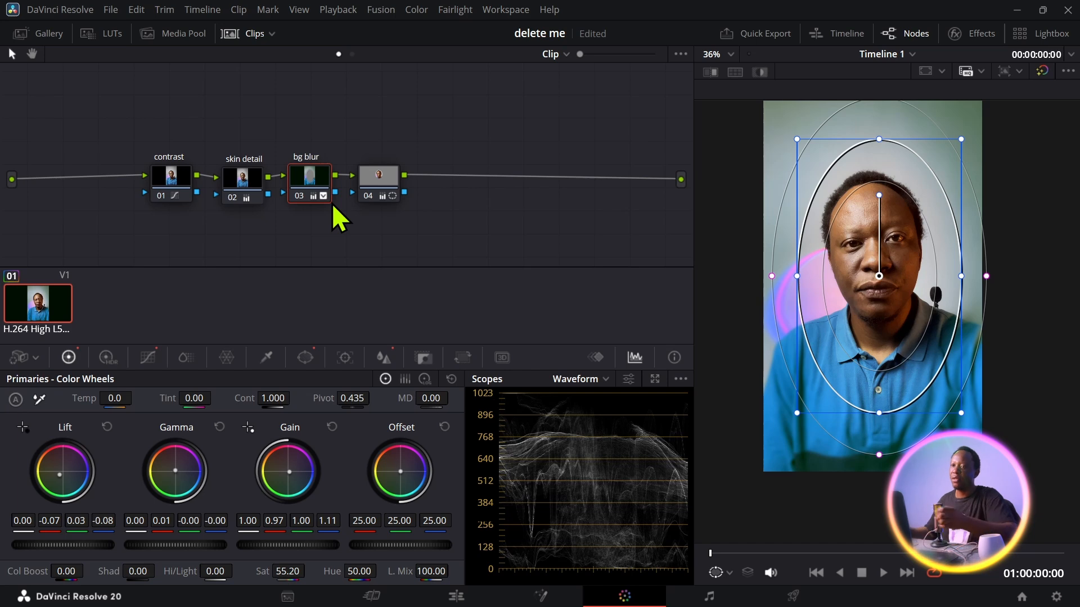
# Label node 04 "retouch"
pyautogui.click(376, 189)
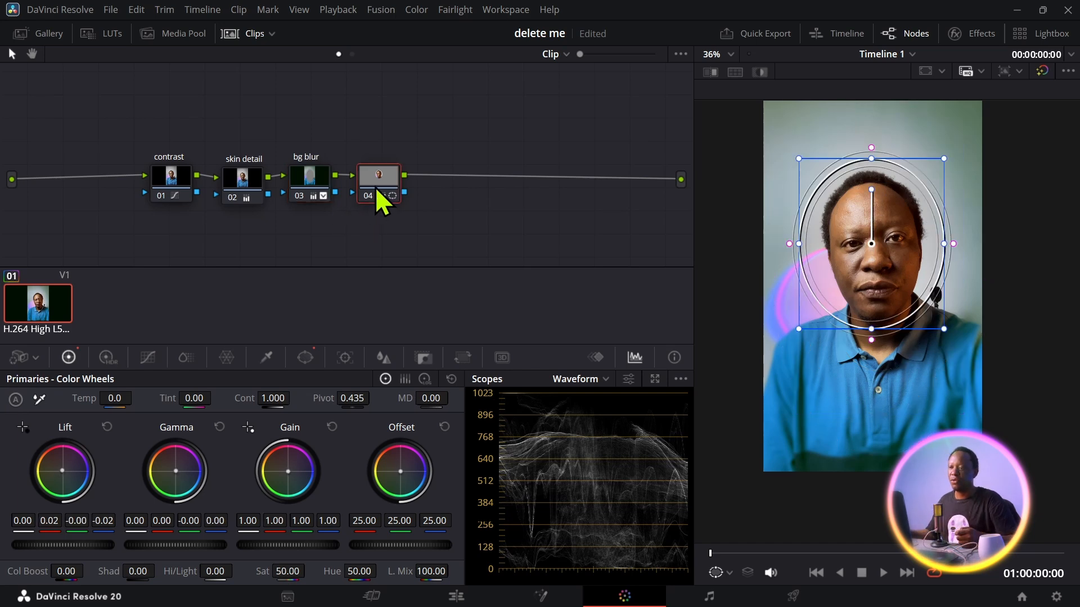
pyautogui.rightClick(376, 182)
pyautogui.click(401, 207)
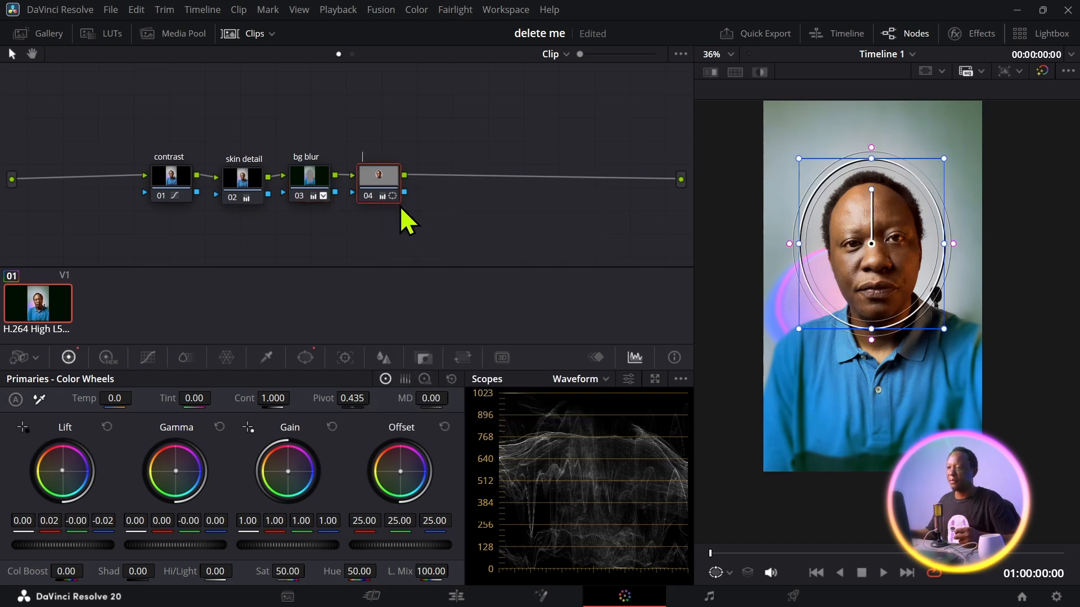
pyautogui.write('retouch')
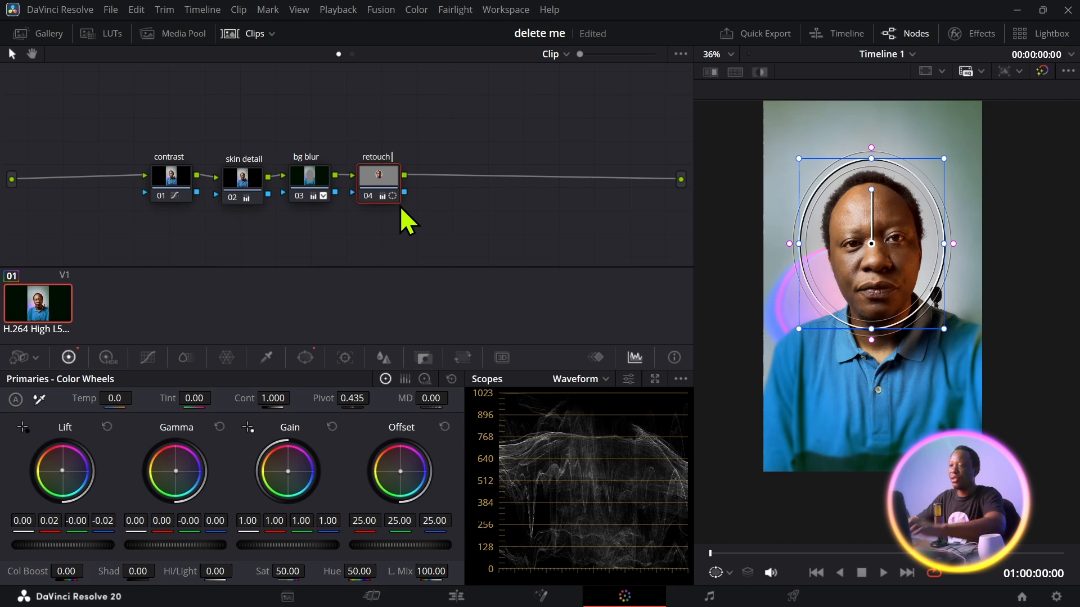
pyautogui.press('Return')
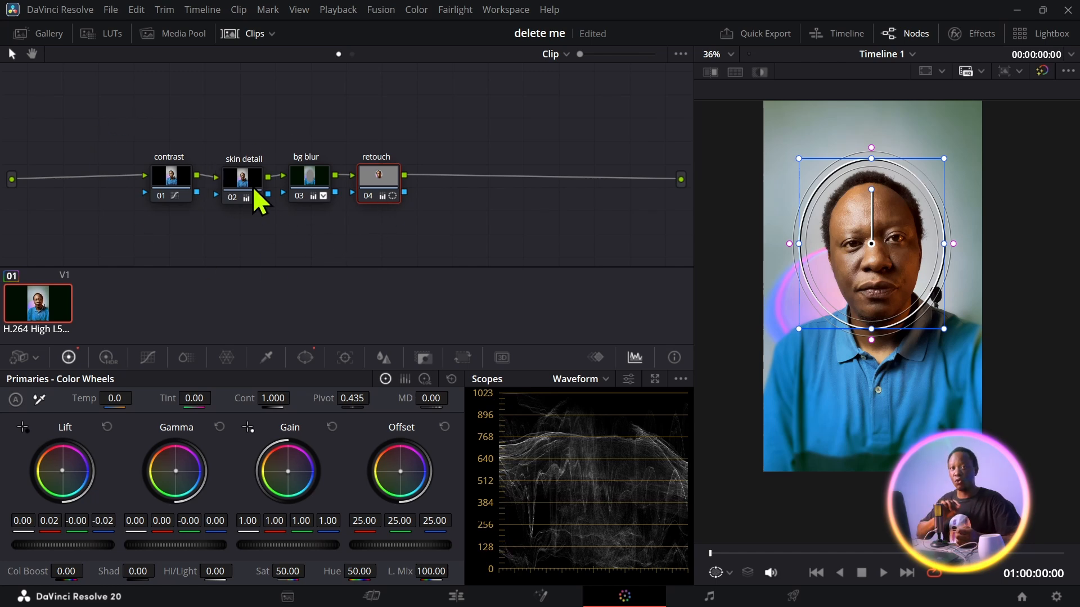
# Show the stills gallery without its album list, and nudge node 04's oval window over the man's head at 01:00:16:08
pyautogui.click(21, 37)
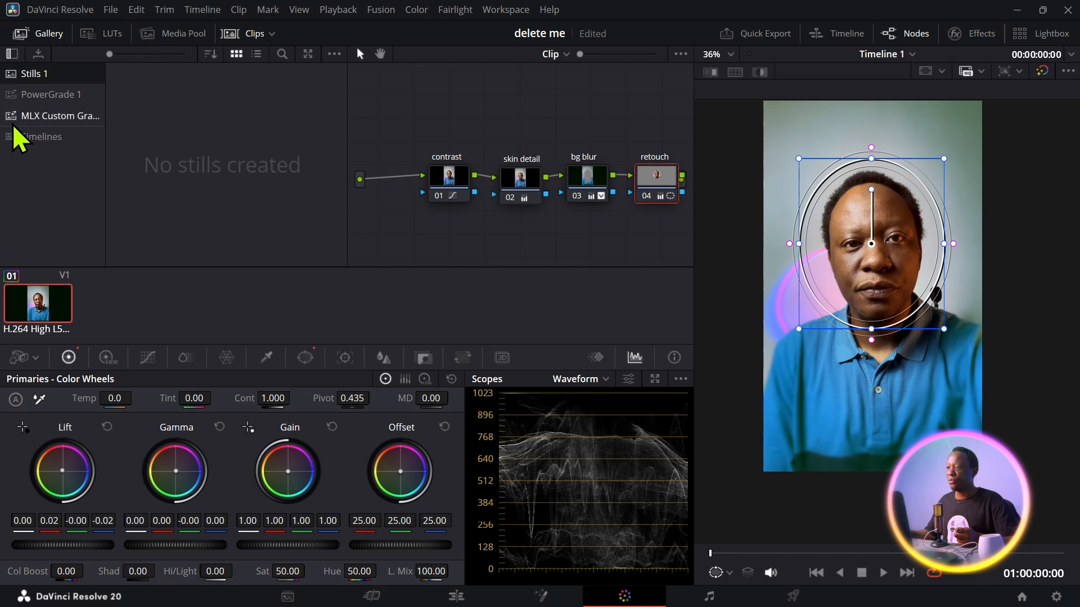
pyautogui.click(12, 54)
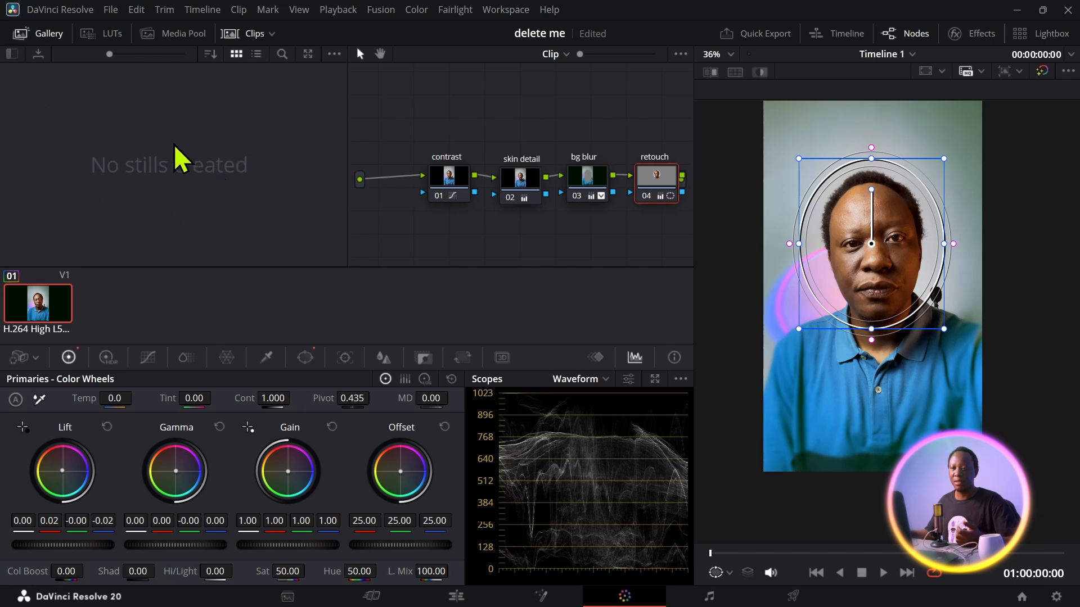
pyautogui.moveTo(753, 556); pyautogui.dragTo(787, 556)
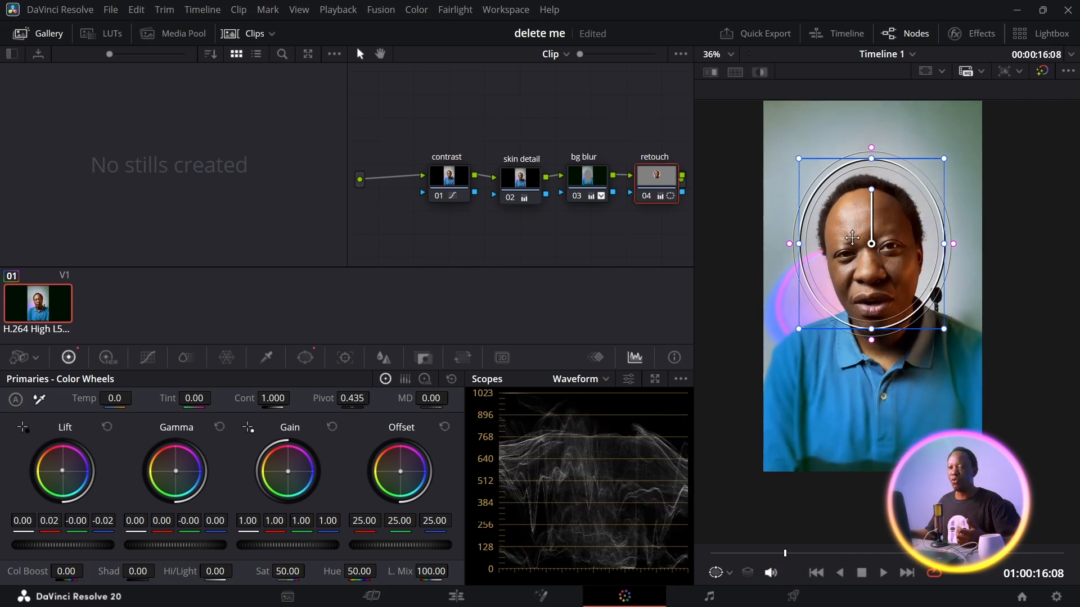
pyautogui.moveTo(853, 237); pyautogui.dragTo(857, 240)
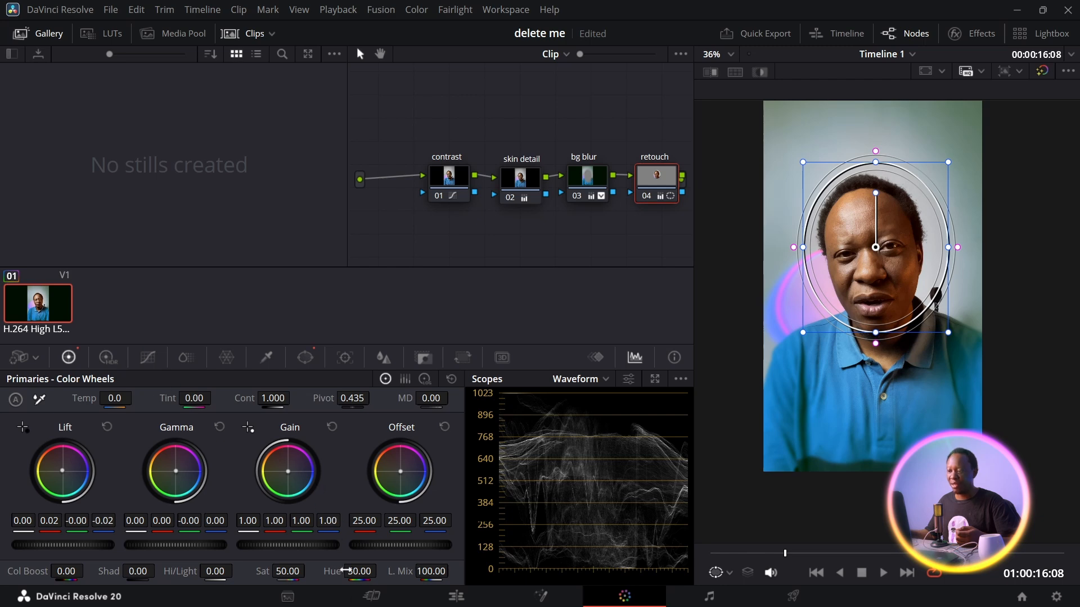
# Split the clip on the Edit page's timeline at 01:00:59:26
pyautogui.click(455, 597)
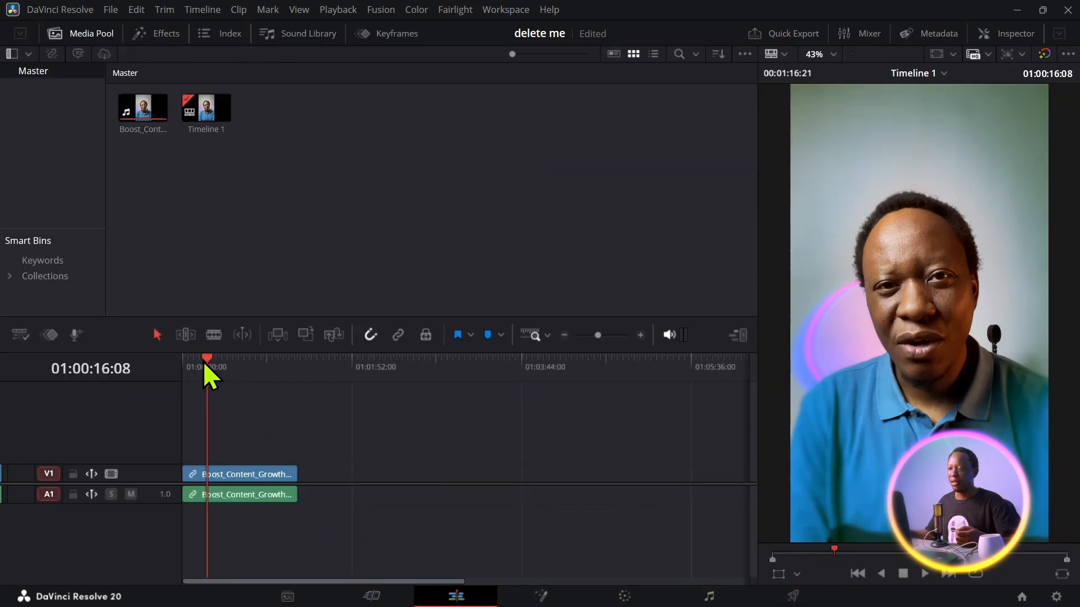
pyautogui.moveTo(207, 363); pyautogui.dragTo(274, 366)
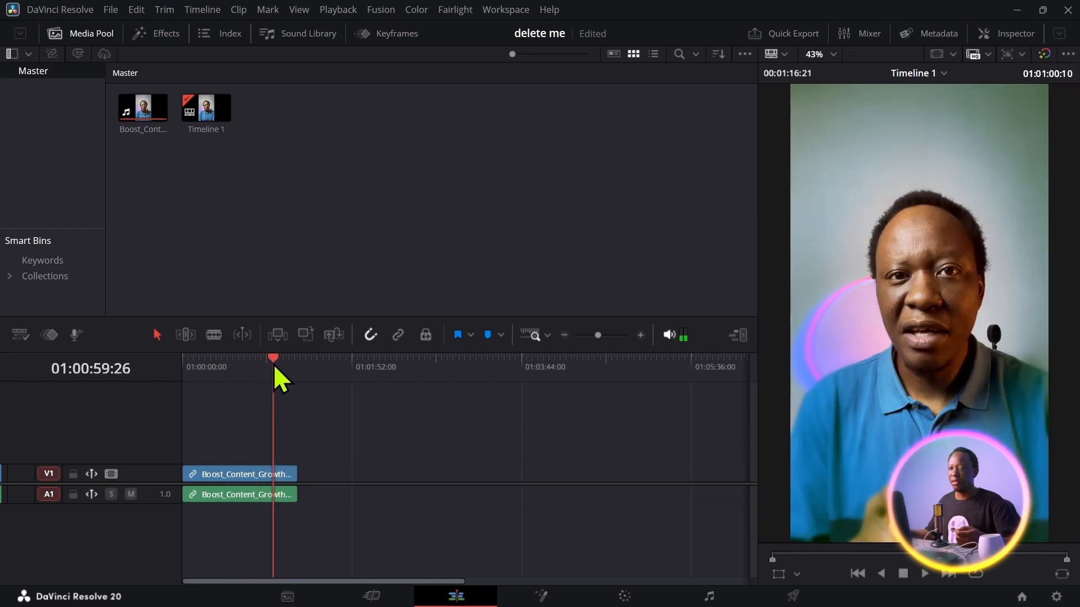
pyautogui.hotkey('ctrl', 'b')
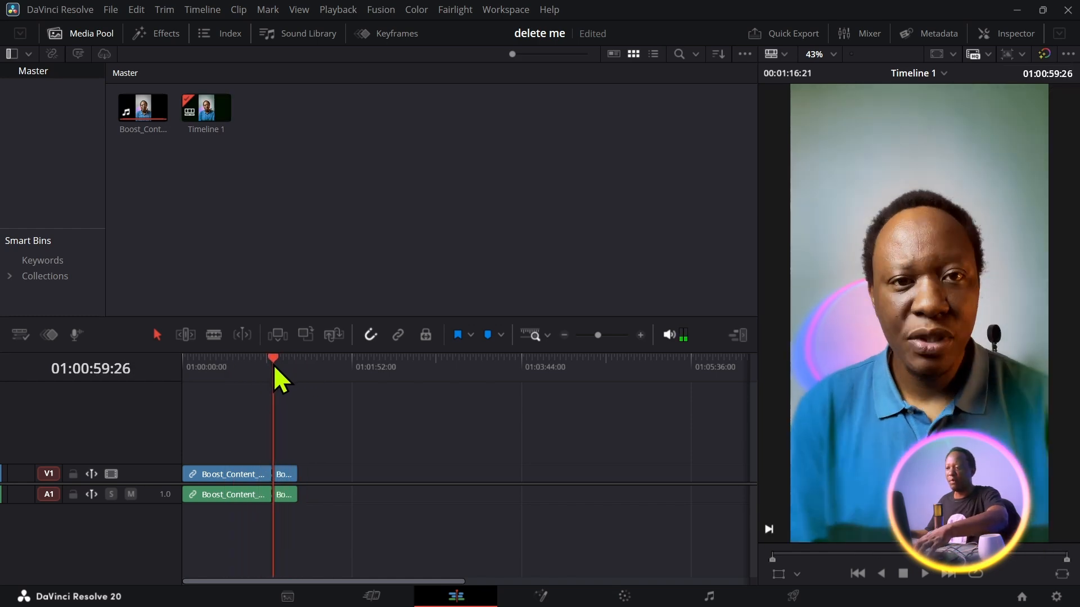
# Compare the grade on both parts of the split clip on the Color page and scrub through the second part
pyautogui.click(289, 477)
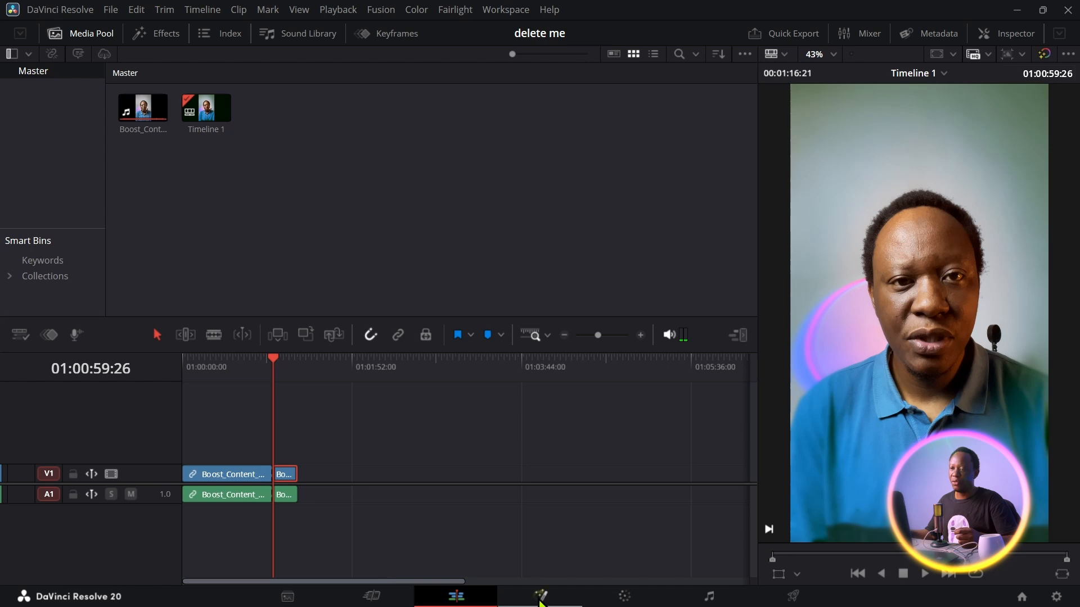
pyautogui.click(539, 598)
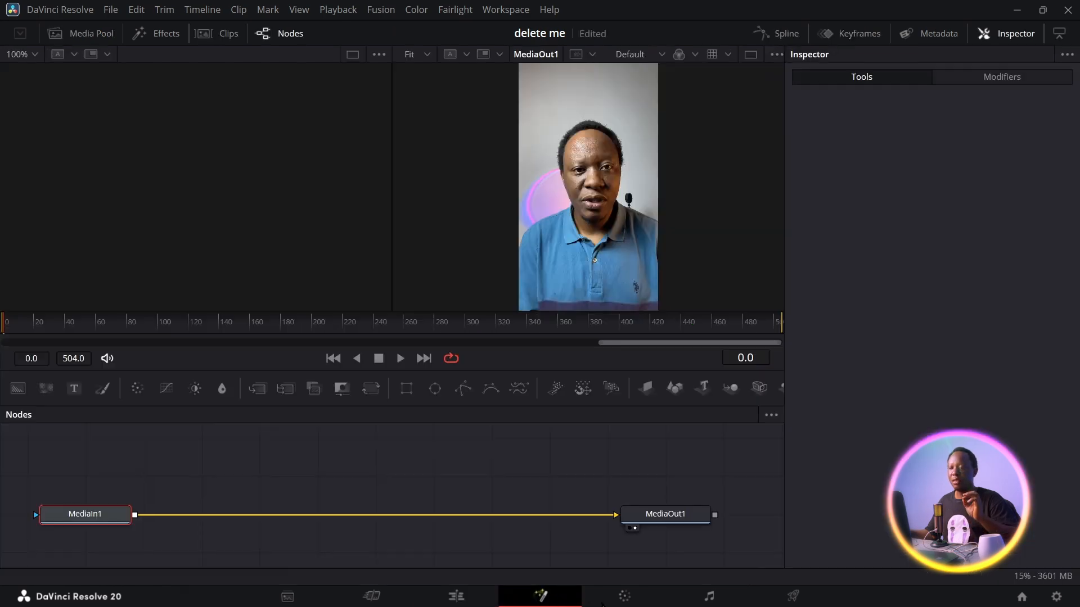
pyautogui.click(613, 600)
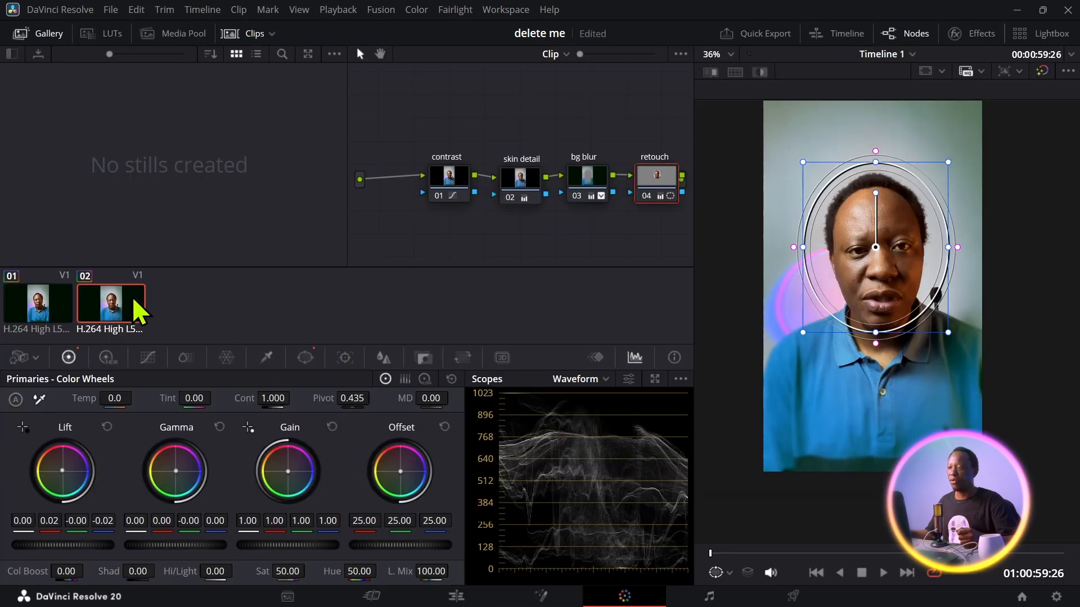
pyautogui.click(55, 309)
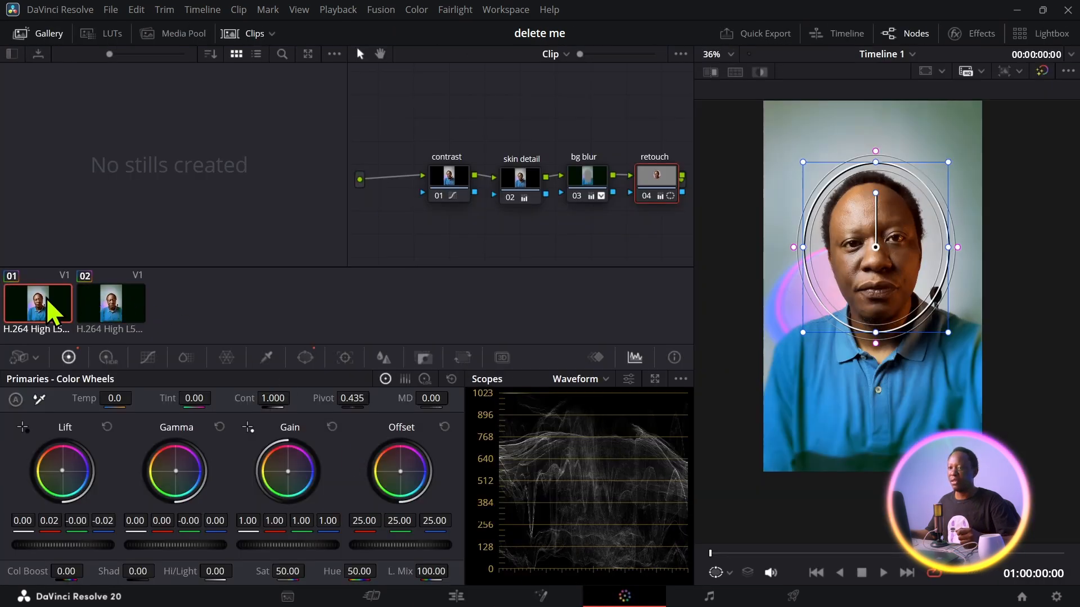
pyautogui.click(111, 306)
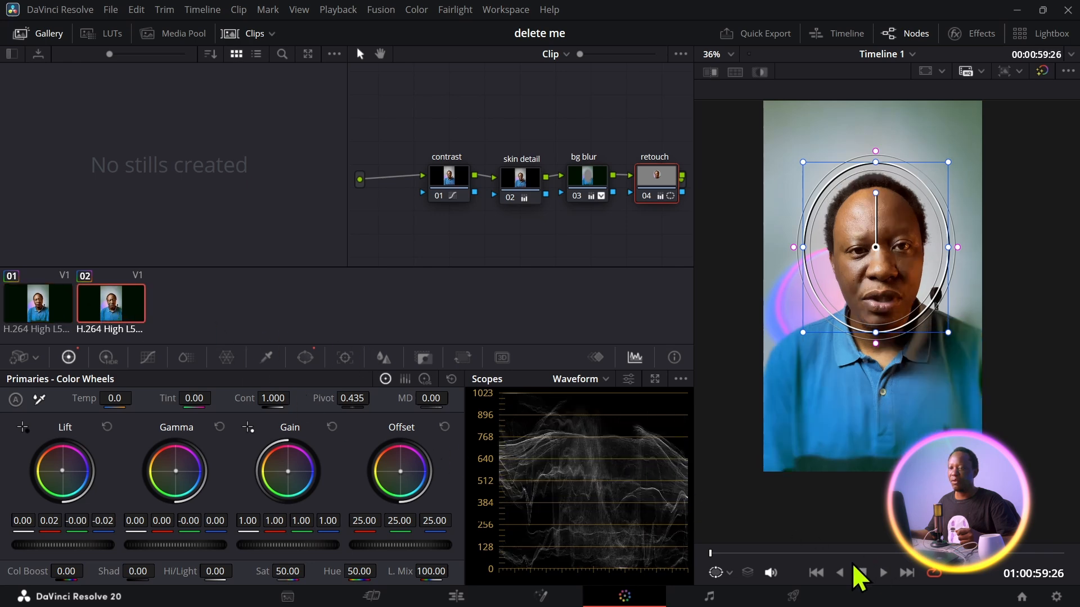
pyautogui.moveTo(711, 553); pyautogui.dragTo(765, 556)
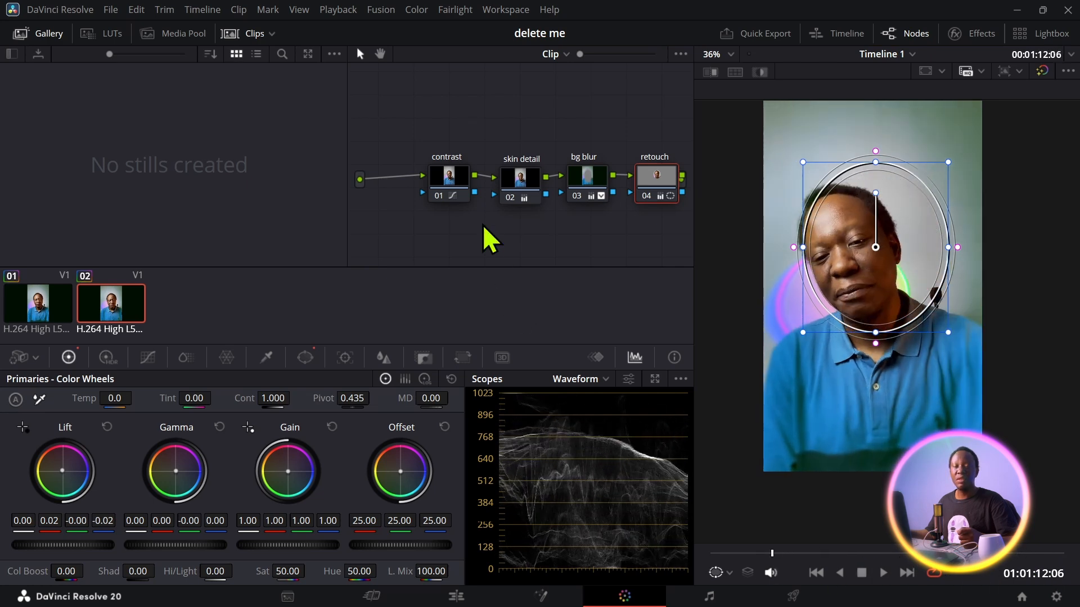
# Grab a still of the graded second clip at 01:01:03:25 into the gallery
pyautogui.click(861, 573)
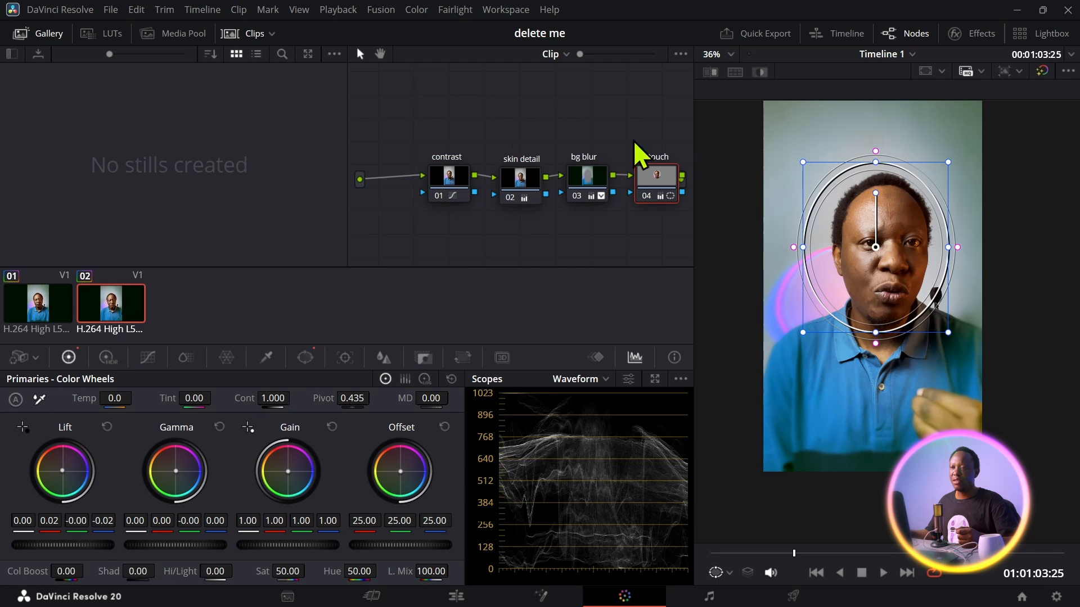
pyautogui.click(446, 188)
pyautogui.rightClick(895, 211)
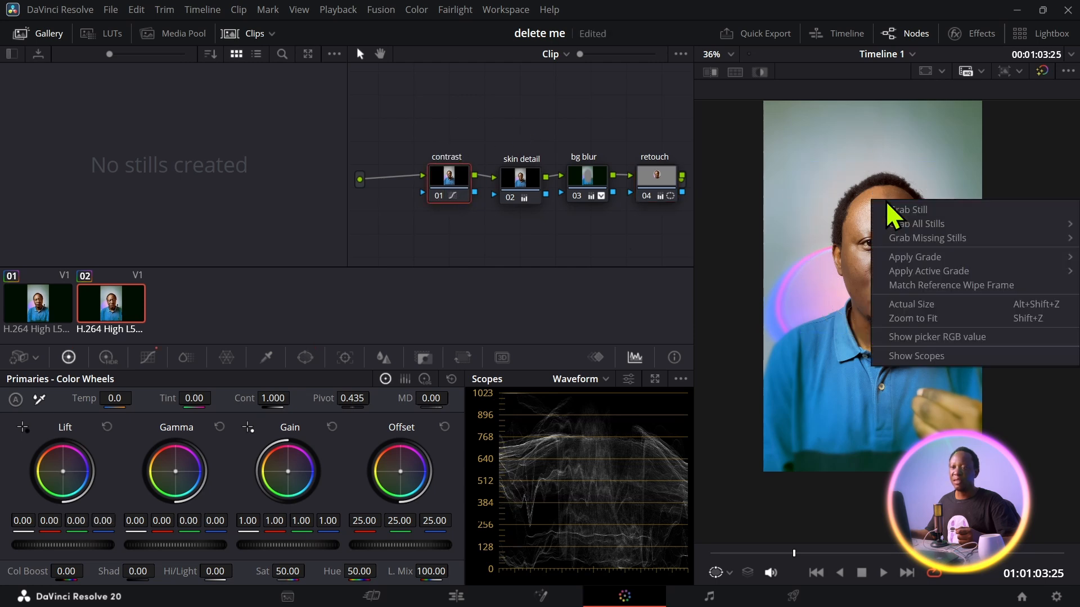
pyautogui.click(910, 210)
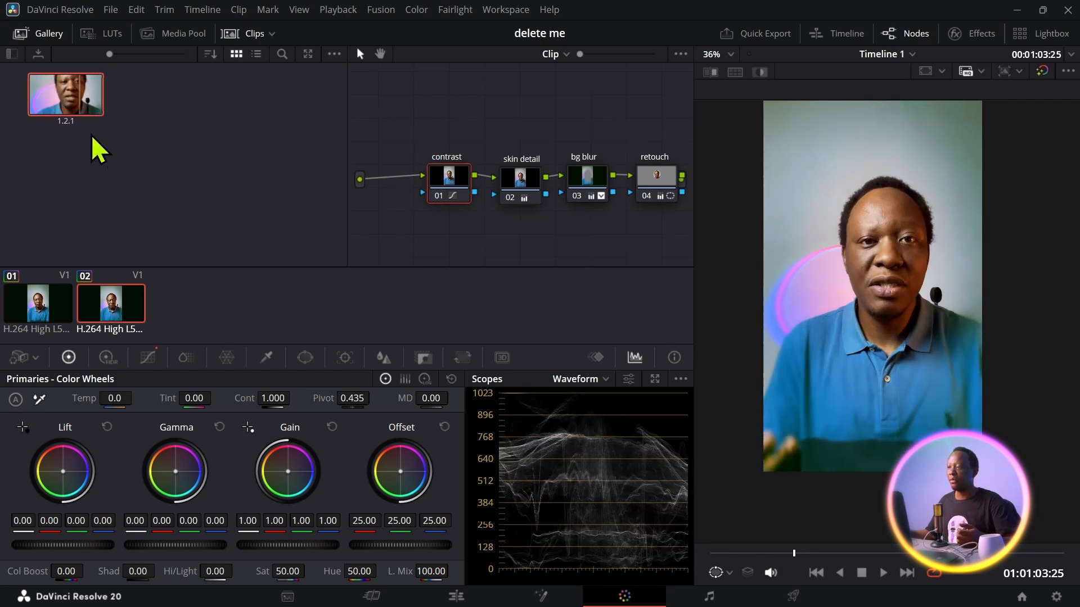
# Label the grabbed still in the gallery Warm_Style
pyautogui.rightClick(64, 112)
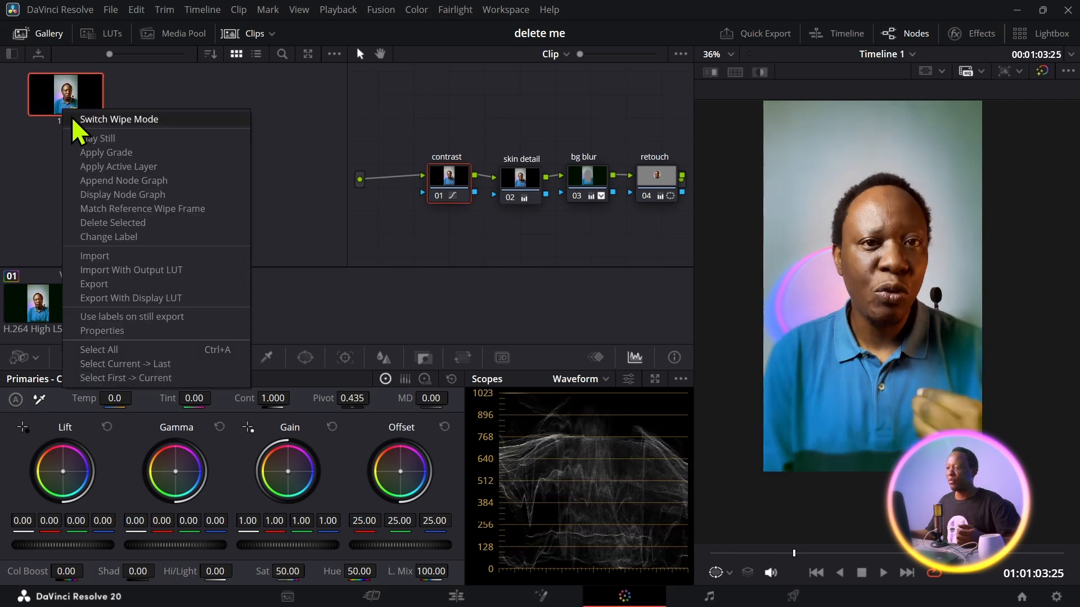
pyautogui.click(117, 237)
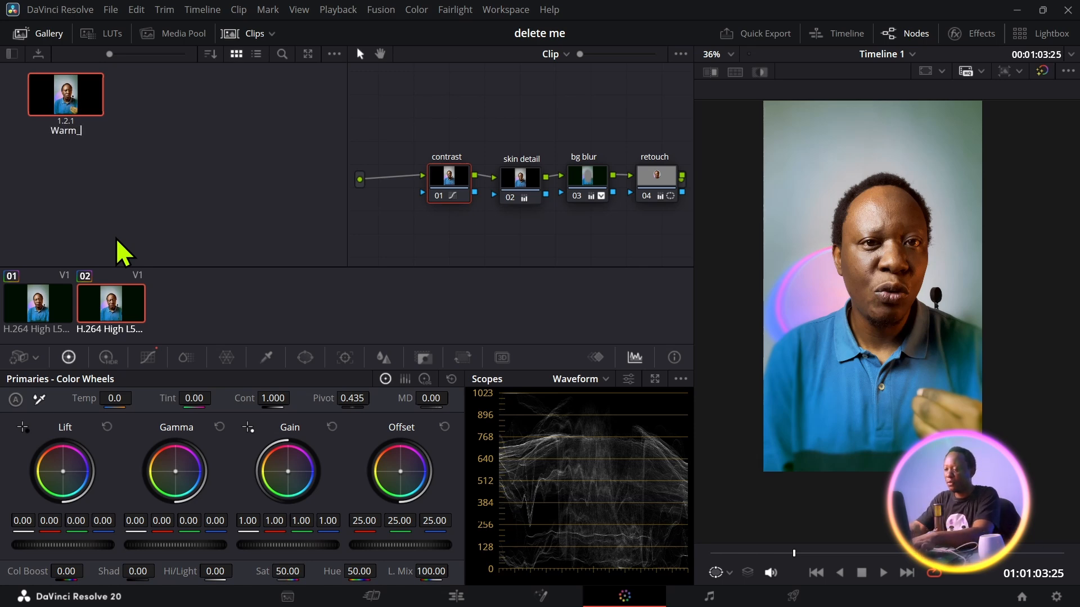
pyautogui.write('Warm_Style')
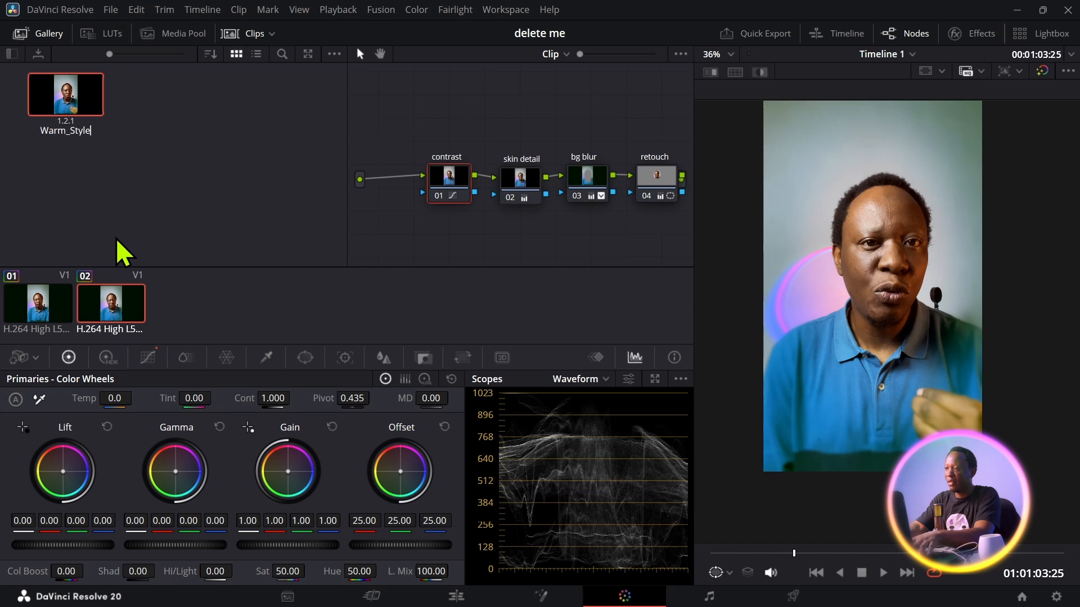
pyautogui.press('Return')
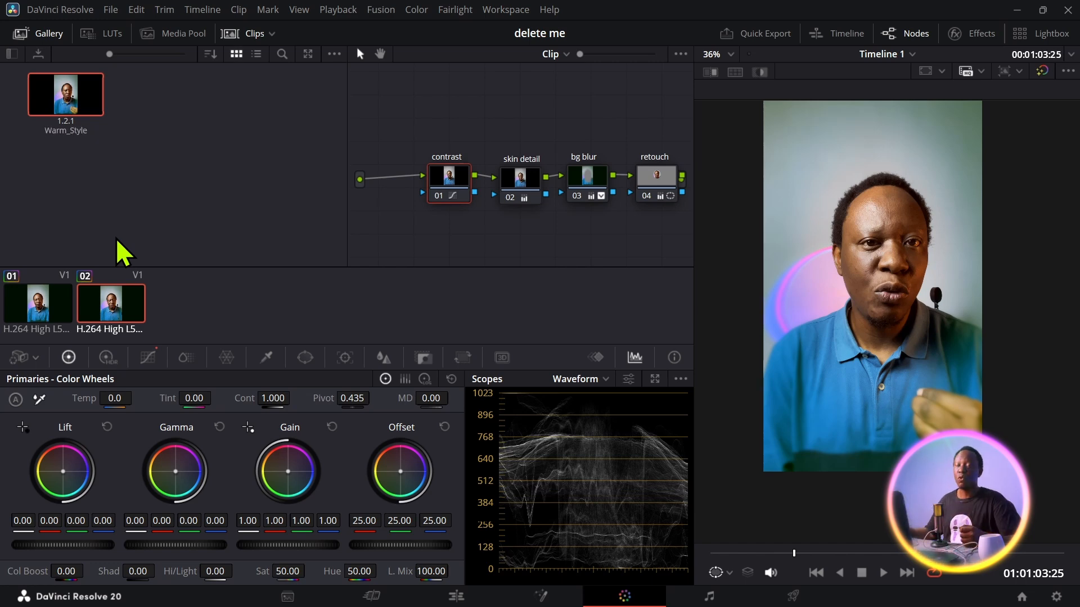
# Show the gallery's album list and grab a still of the graded second clip into the PowerGrade 1 album
pyautogui.click(12, 54)
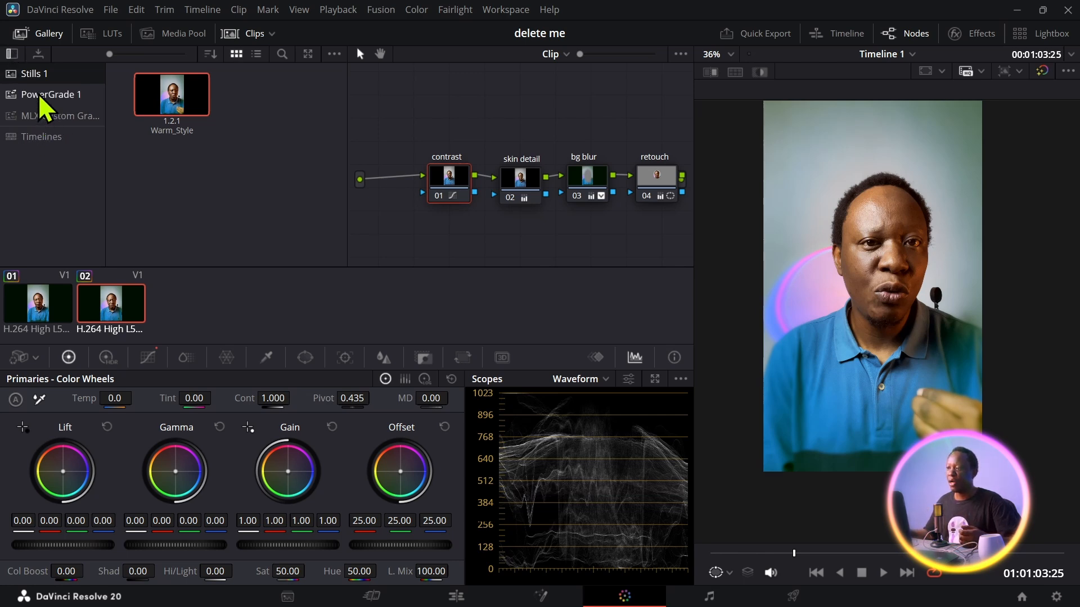
pyautogui.click(41, 96)
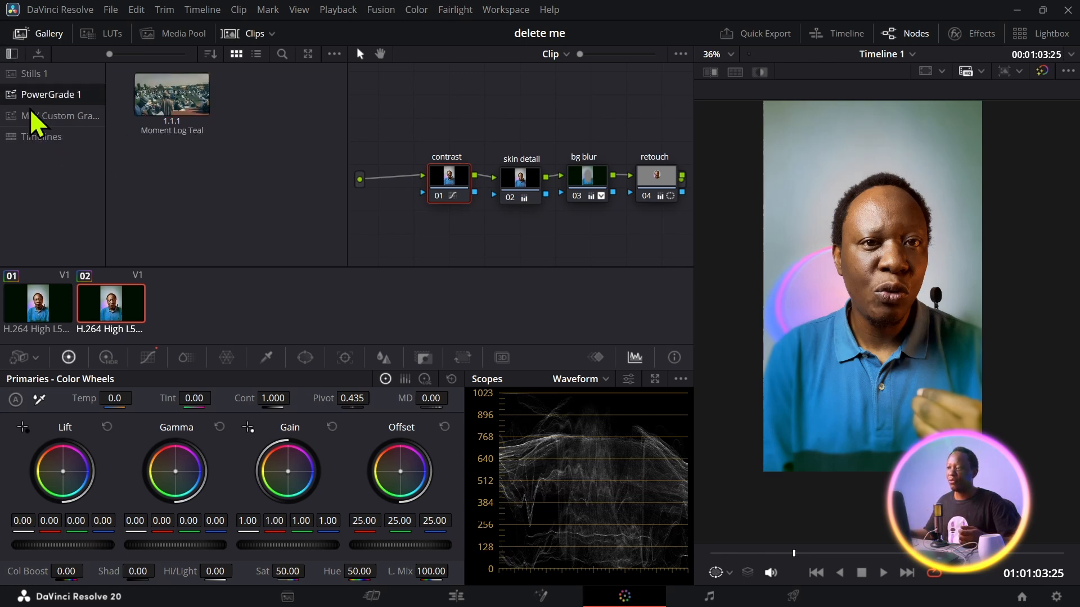
pyautogui.click(29, 76)
pyautogui.rightClick(171, 95)
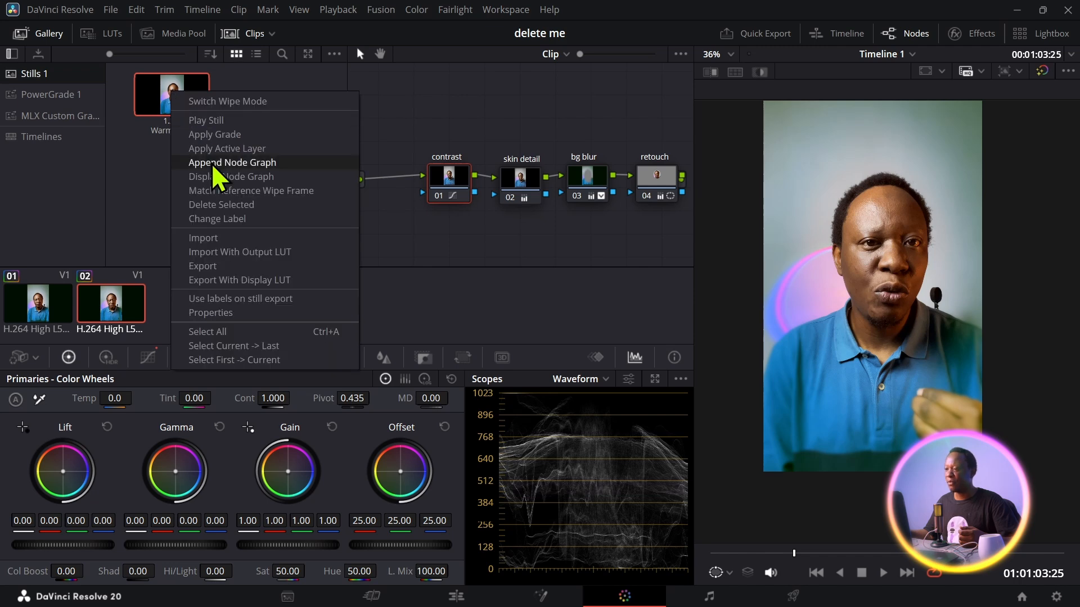
pyautogui.click(162, 237)
pyautogui.click(32, 100)
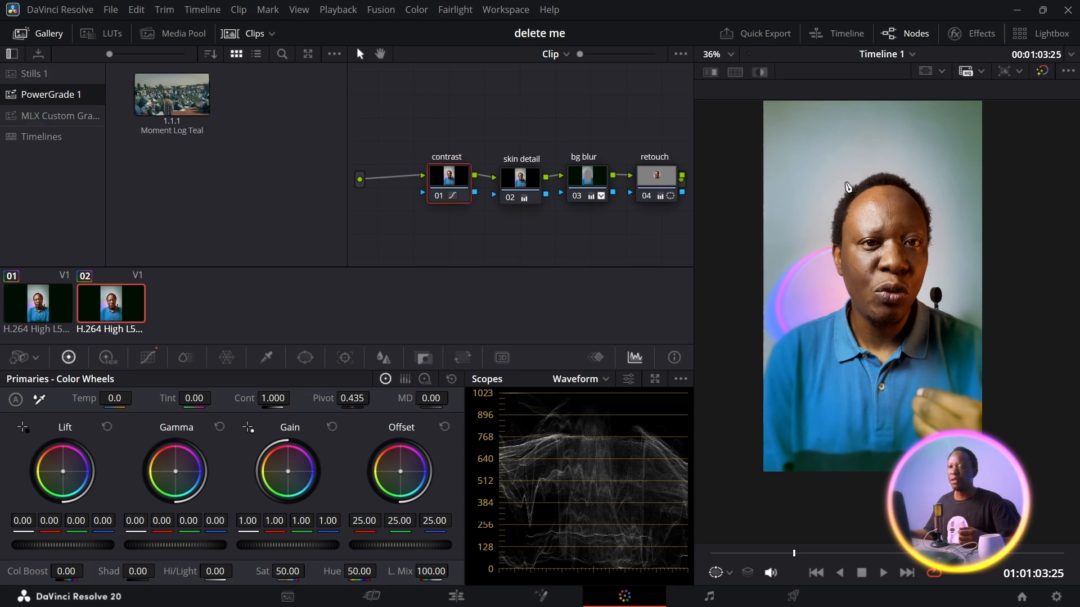
pyautogui.rightClick(848, 186)
pyautogui.click(850, 192)
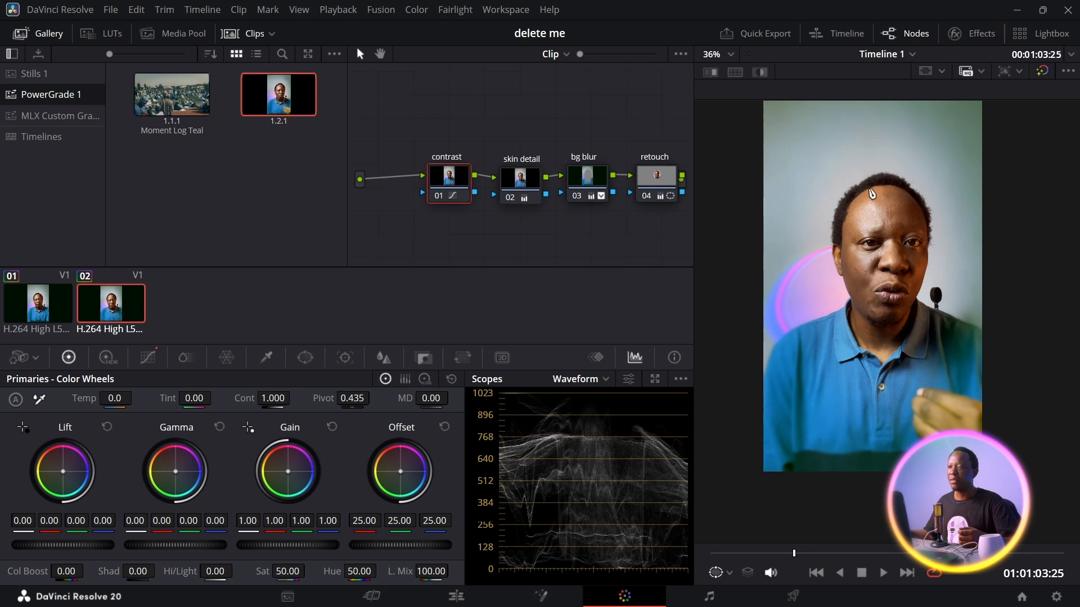
# Label the new still in the PowerGrade 1 album warm_style
pyautogui.rightClick(267, 98)
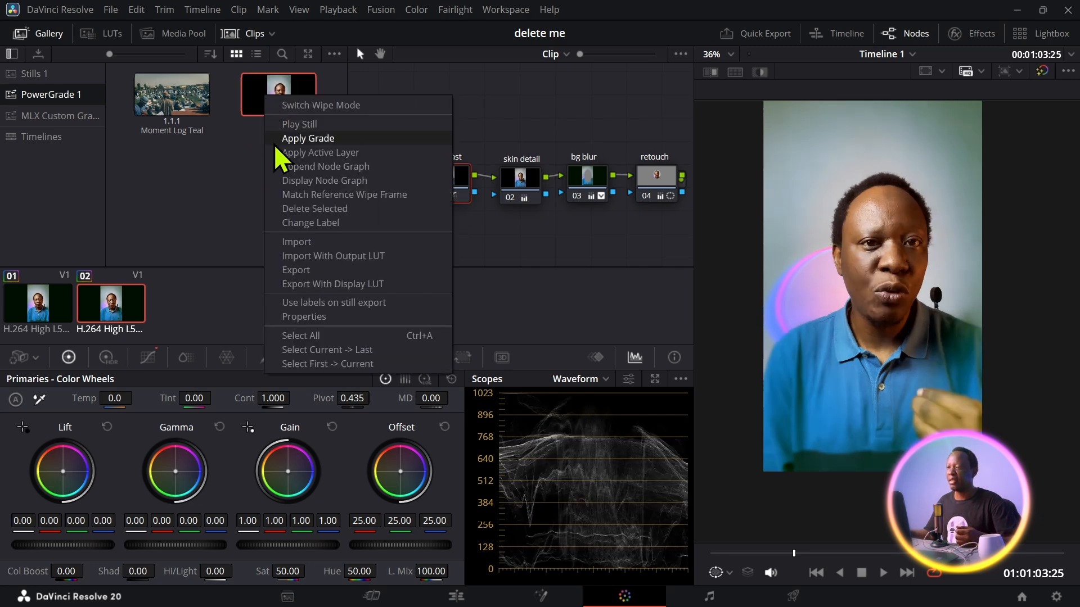
pyautogui.click(295, 224)
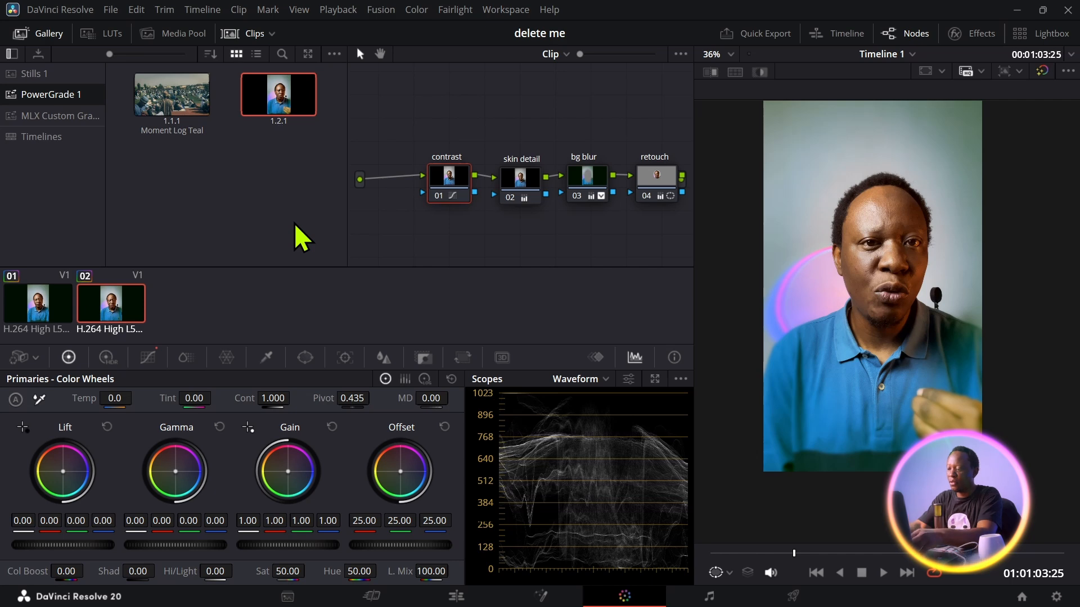
pyautogui.write('warm_style')
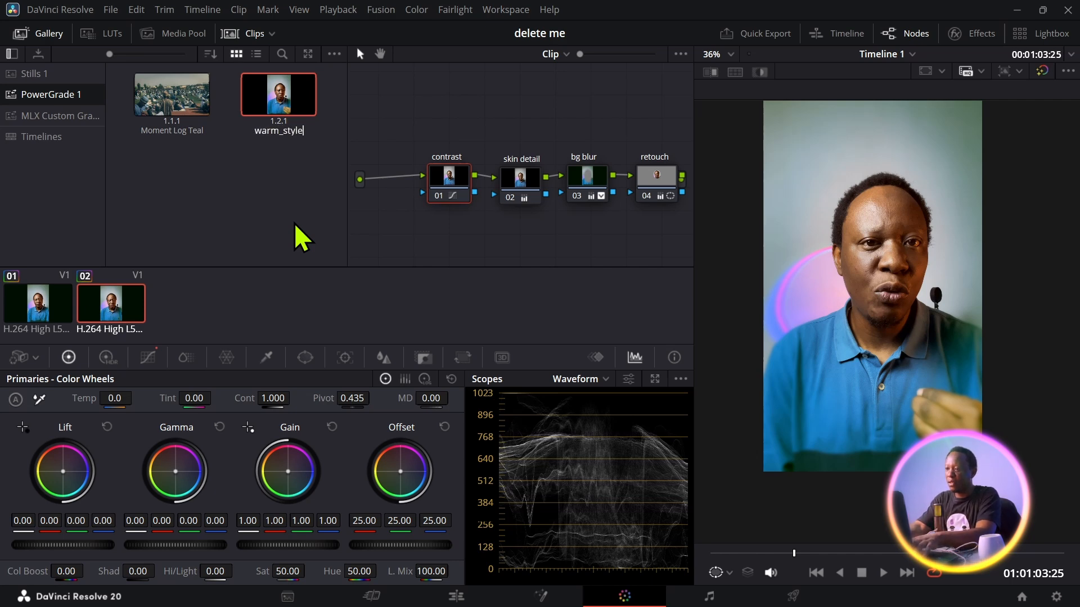
pyautogui.press('Return')
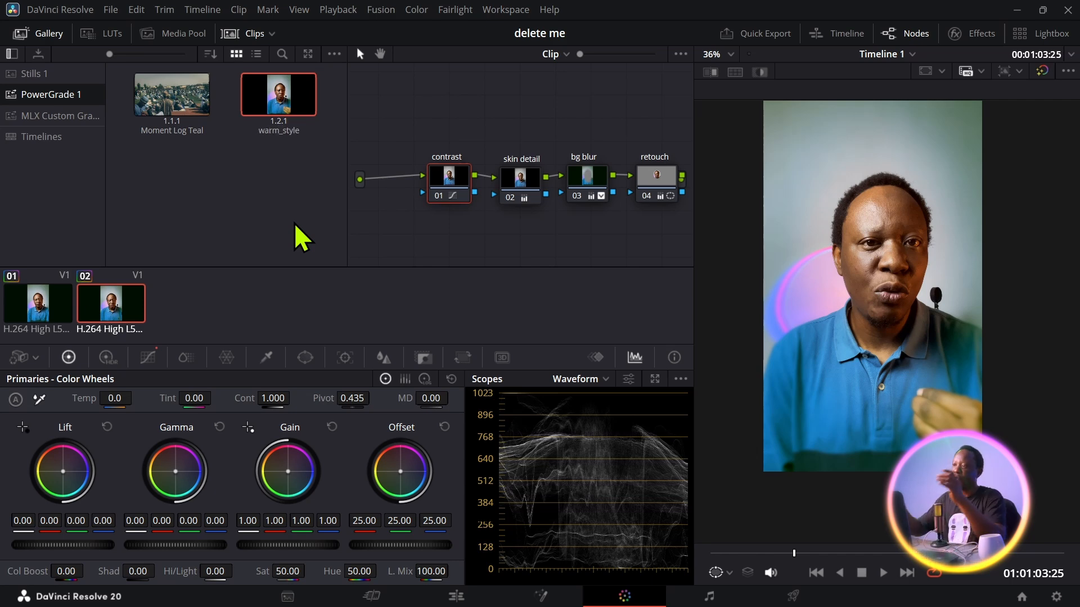
pyautogui.click(232, 201)
# Try the Moment Log Teal grade on the second clip, and put the warm_style grade back on it
pyautogui.click(281, 108)
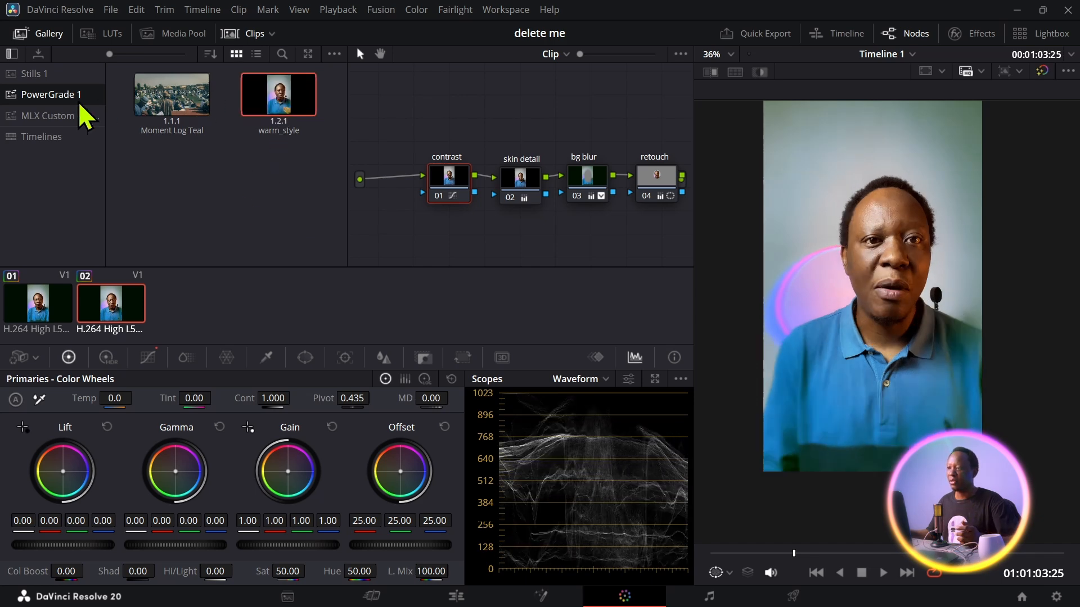
pyautogui.doubleClick(179, 103)
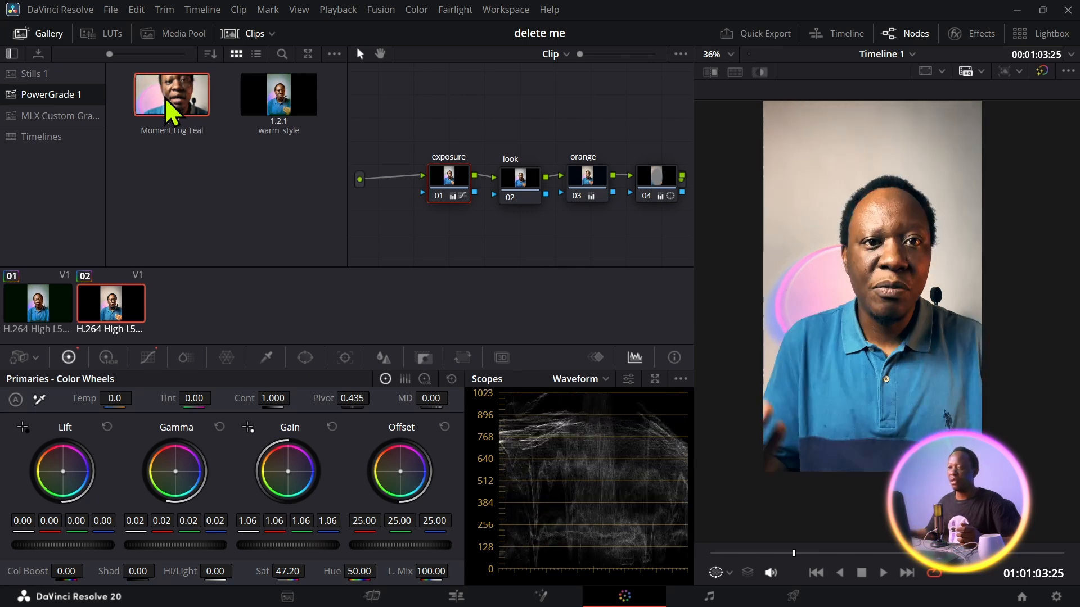
pyautogui.doubleClick(273, 90)
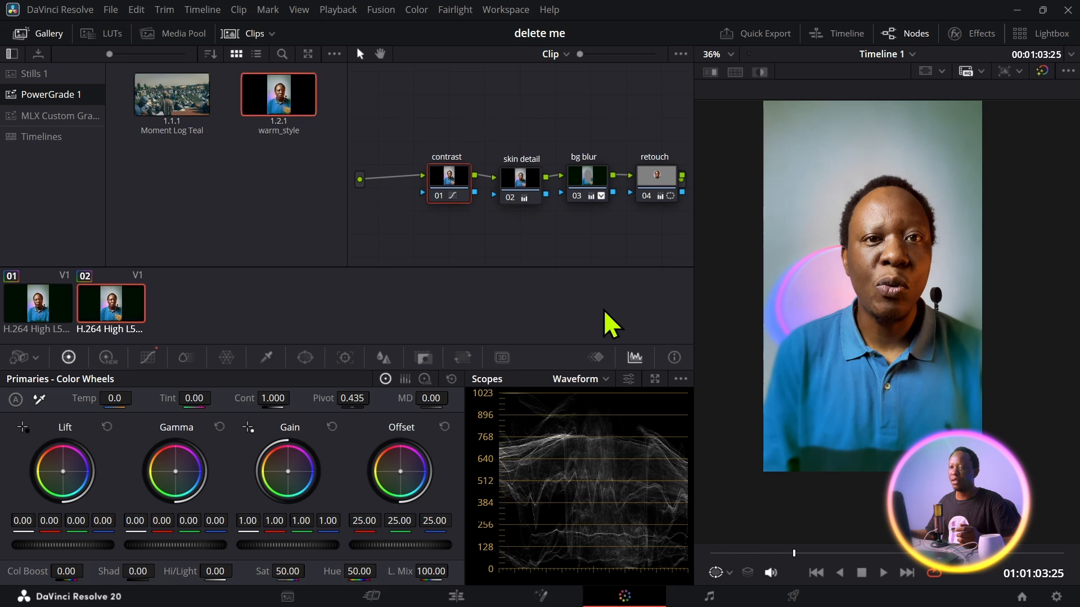
pyautogui.click(232, 198)
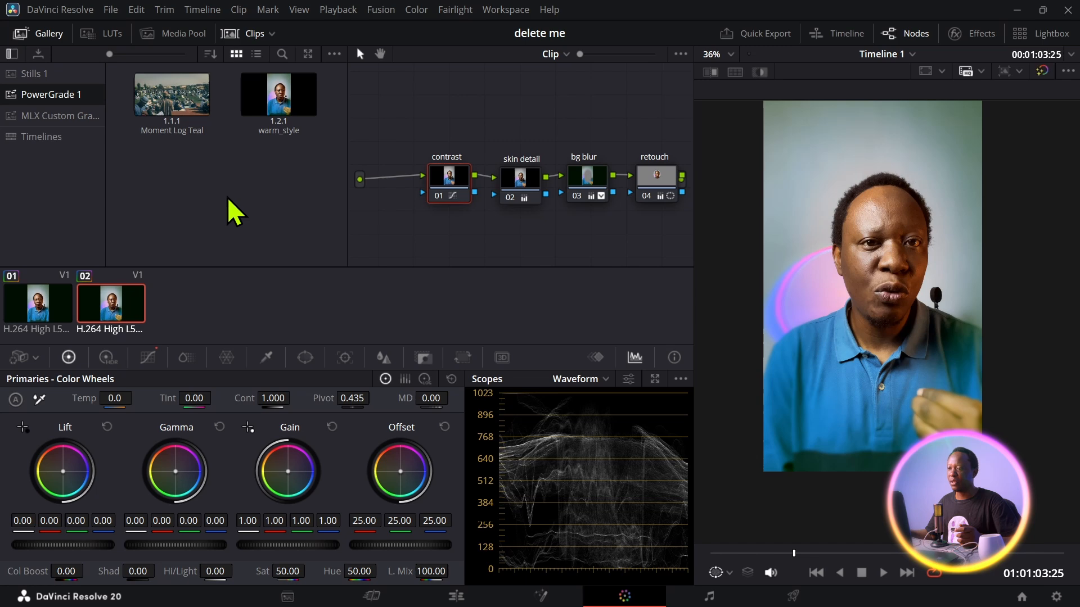
# Import Landing_Your_First_Freelance_Client_0 from the March 2026 folder on the Edit page and place it on V1 after the existing clips, leaving a gap
pyautogui.click(449, 603)
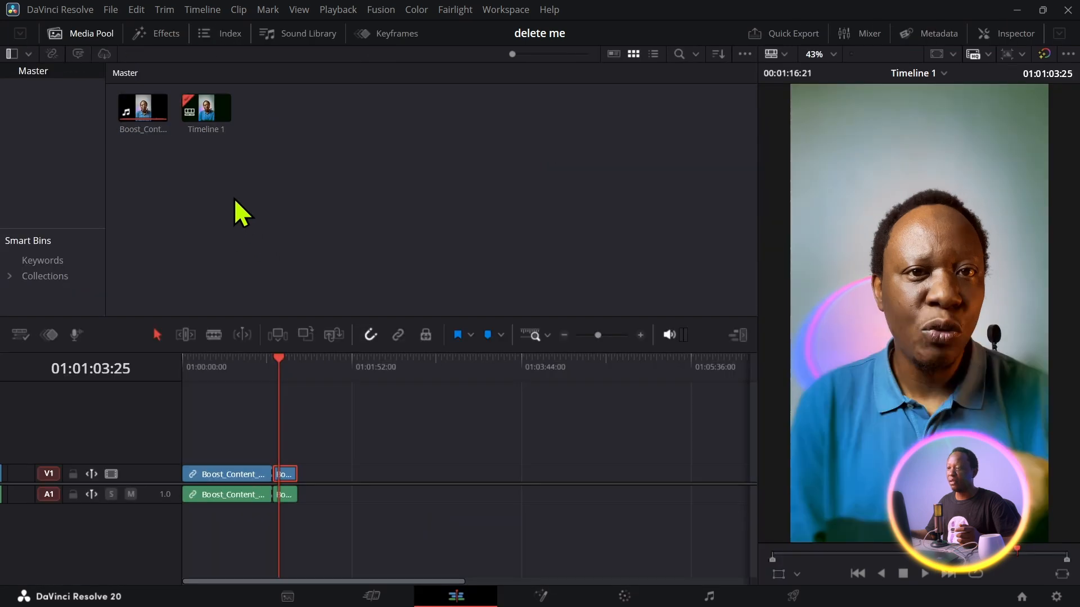
pyautogui.doubleClick(222, 185)
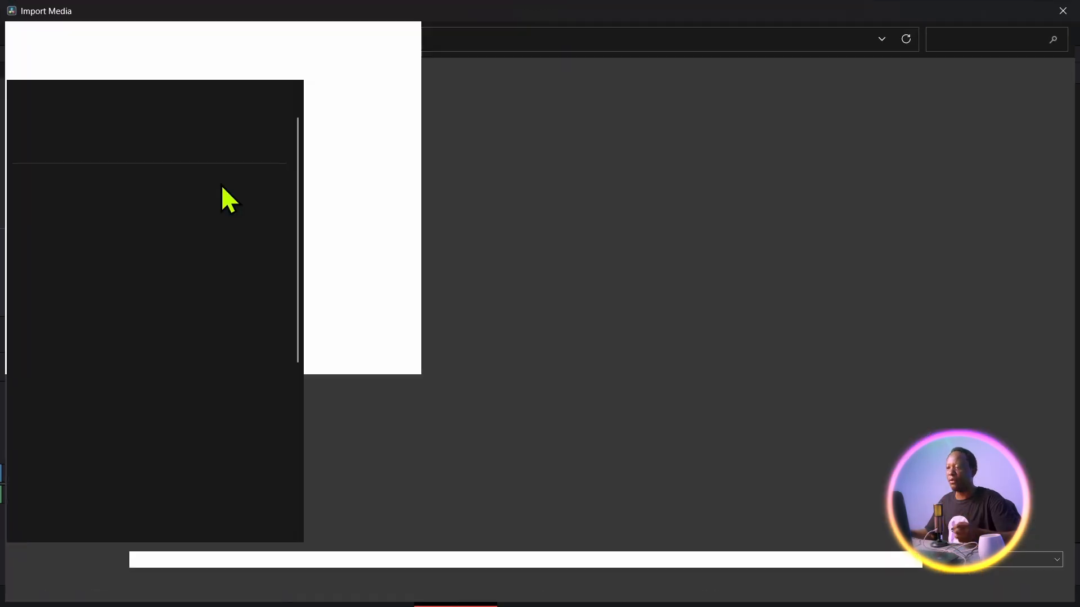
pyautogui.click(371, 279)
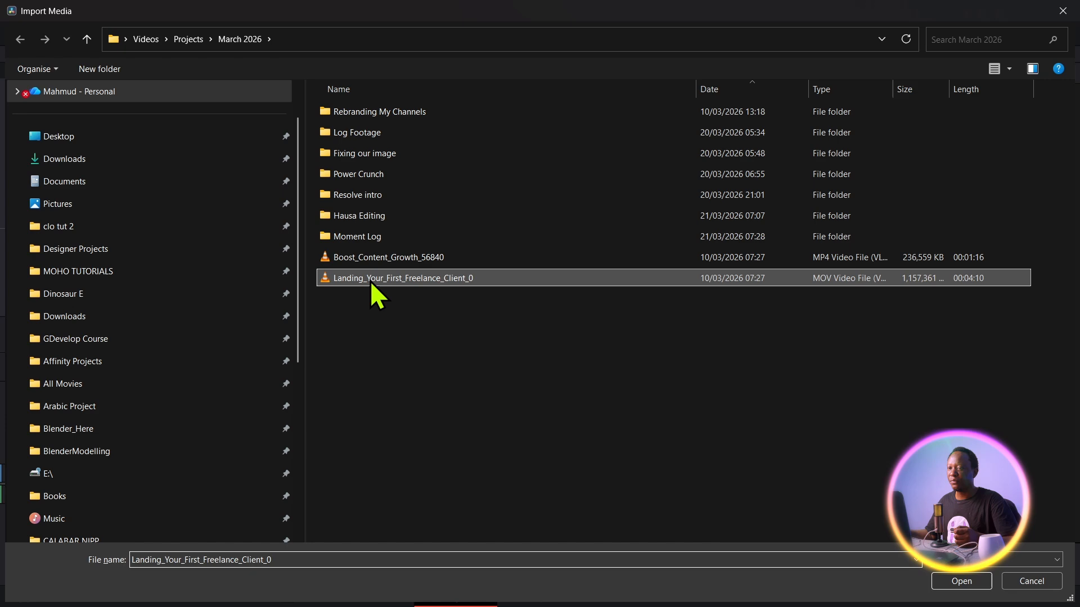
pyautogui.click(961, 581)
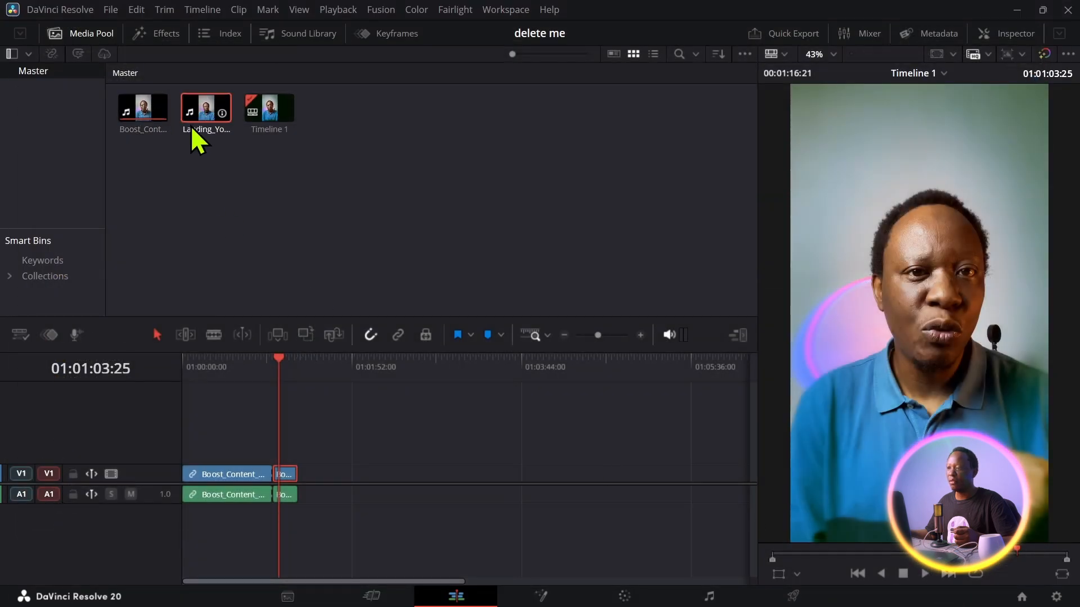
pyautogui.click(195, 116)
pyautogui.moveTo(200, 106); pyautogui.dragTo(340, 483)
# Go to 01:02:30:12 in the newly added clip and apply the Moment Log Teal grade to it on the Color page
pyautogui.click(363, 360)
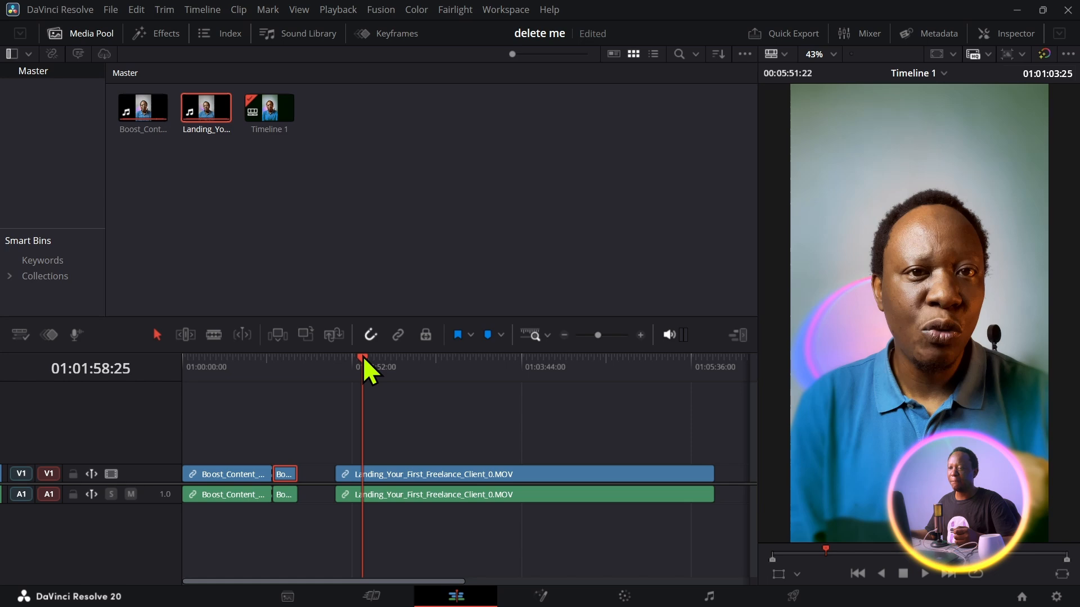
pyautogui.moveTo(363, 359); pyautogui.dragTo(410, 363)
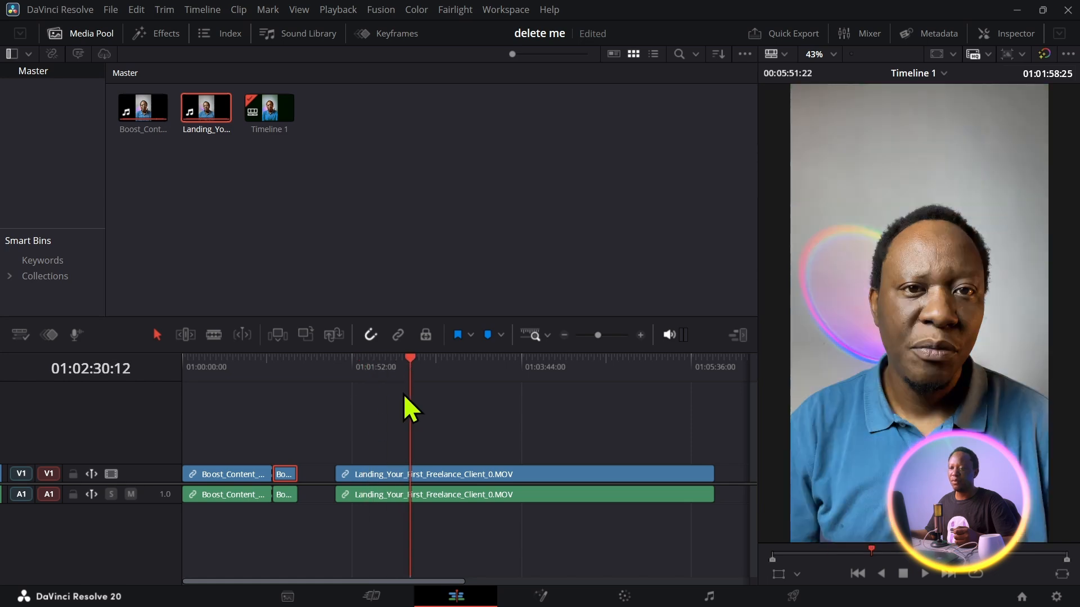
pyautogui.click(623, 596)
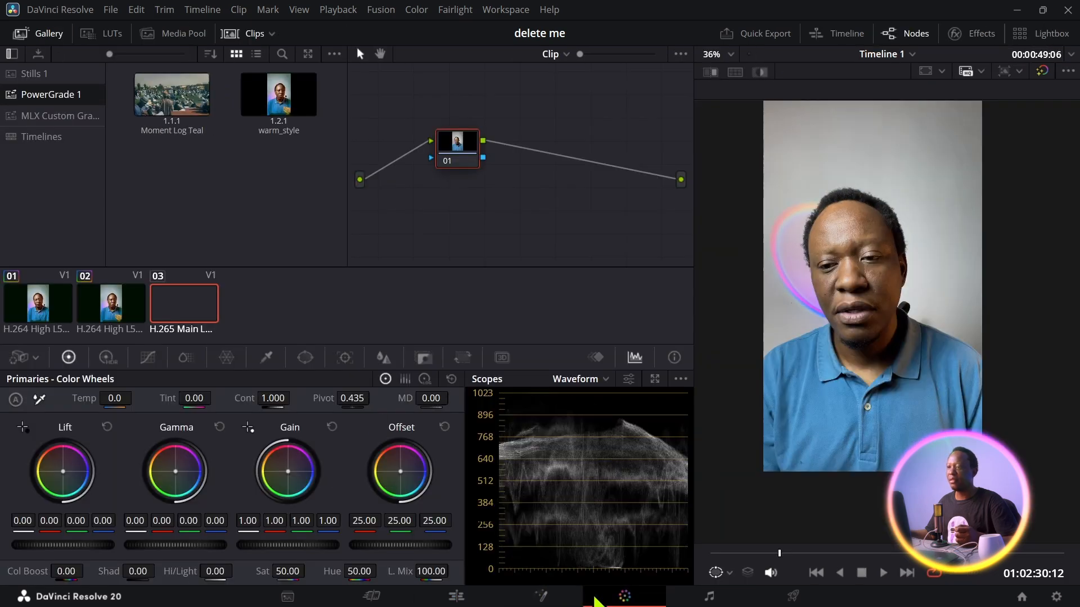
pyautogui.doubleClick(166, 103)
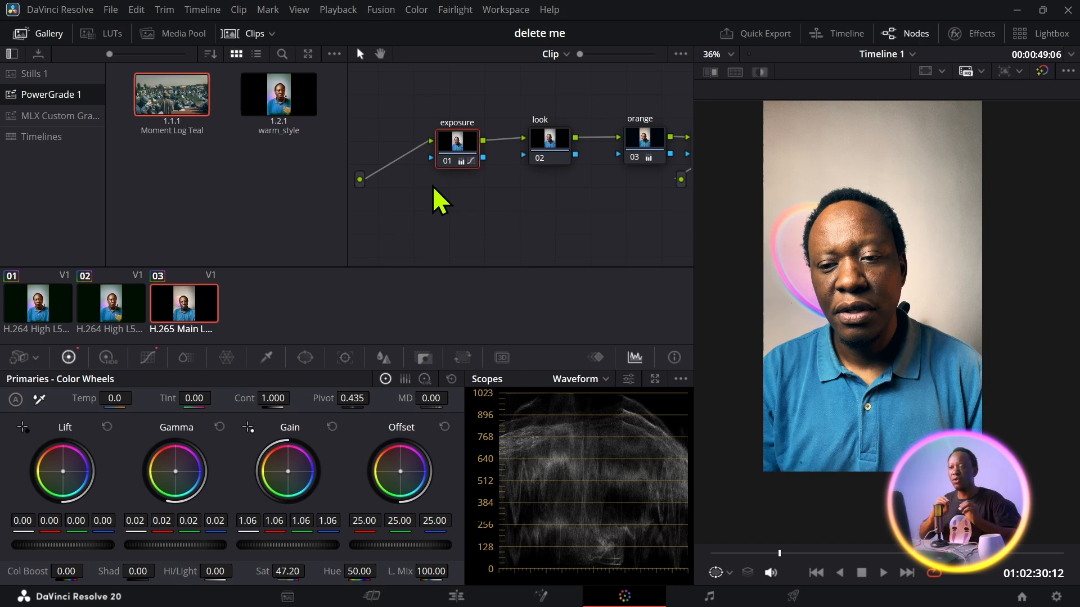
# Check the MLX Custom album's stills, and add a new PowerGrade album named mlx_cust_2 to the gallery
pyautogui.click(29, 116)
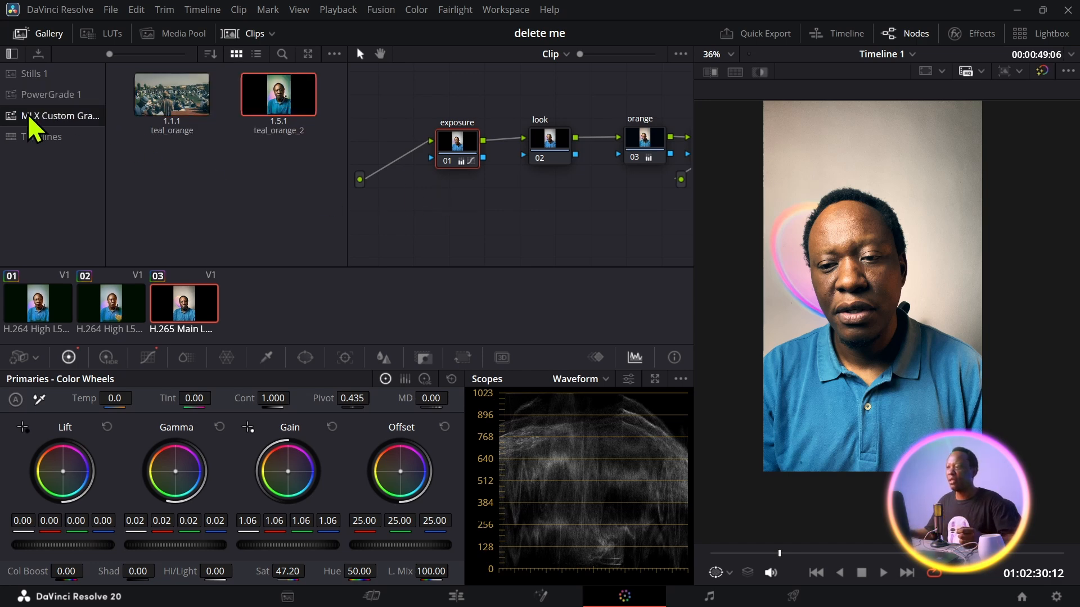
pyautogui.rightClick(32, 156)
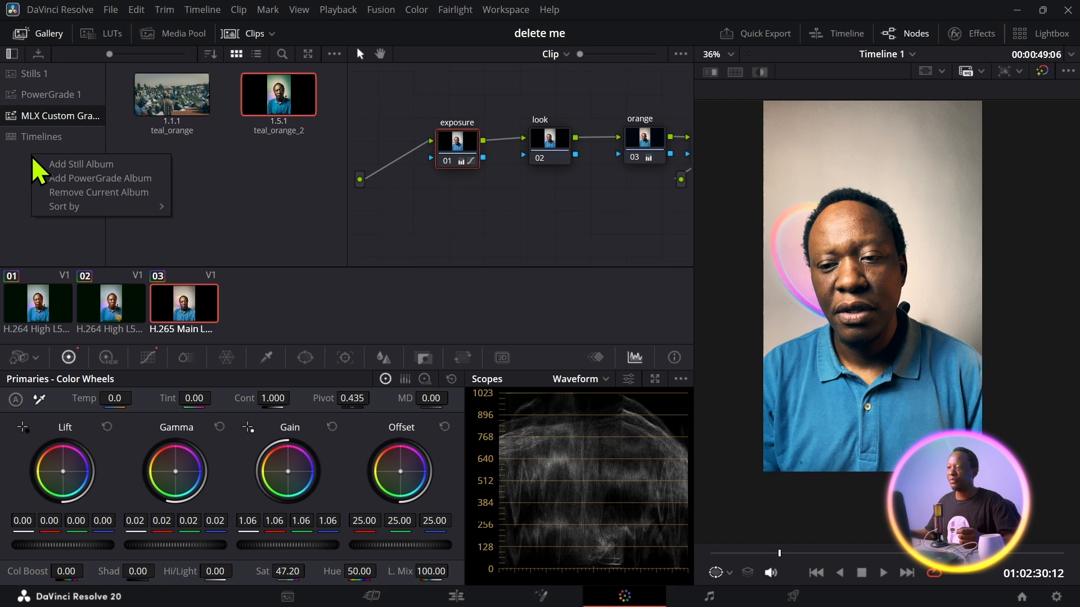
pyautogui.click(52, 179)
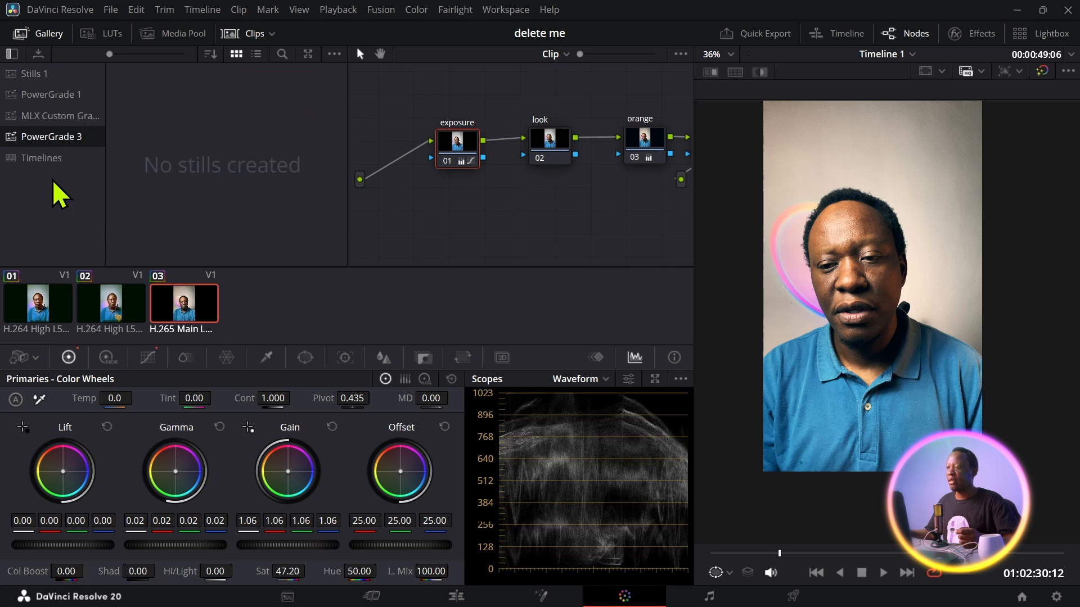
pyautogui.rightClick(36, 130)
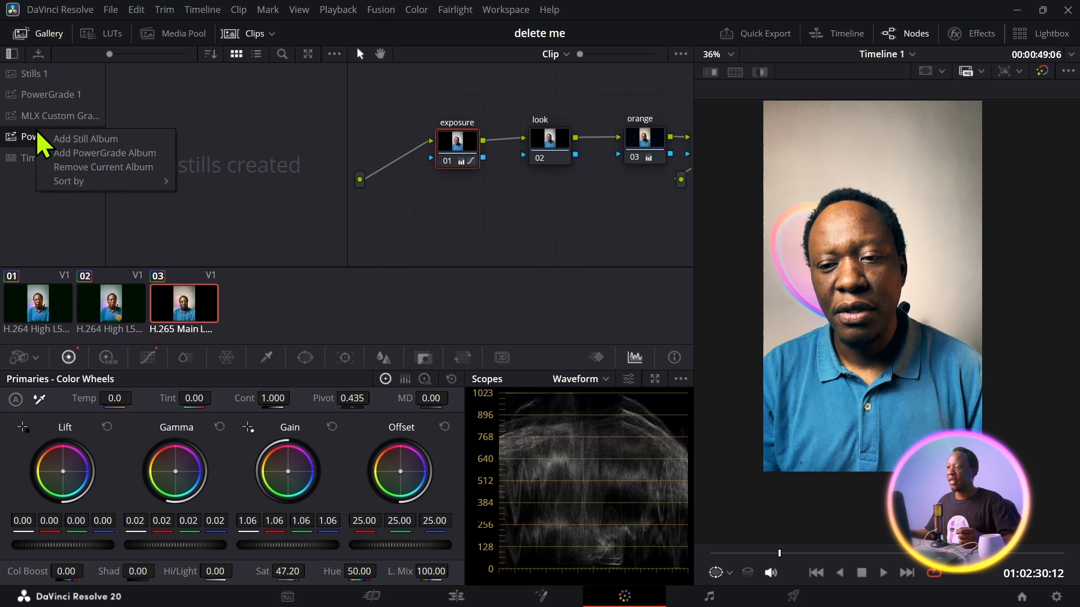
pyautogui.doubleClick(25, 133)
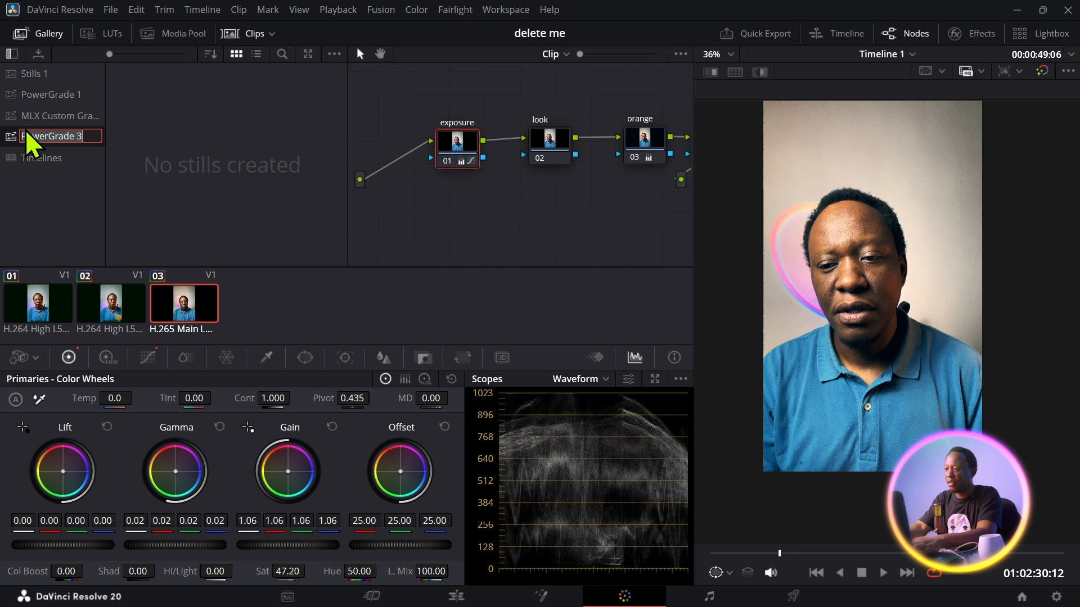
pyautogui.write('mlx_')
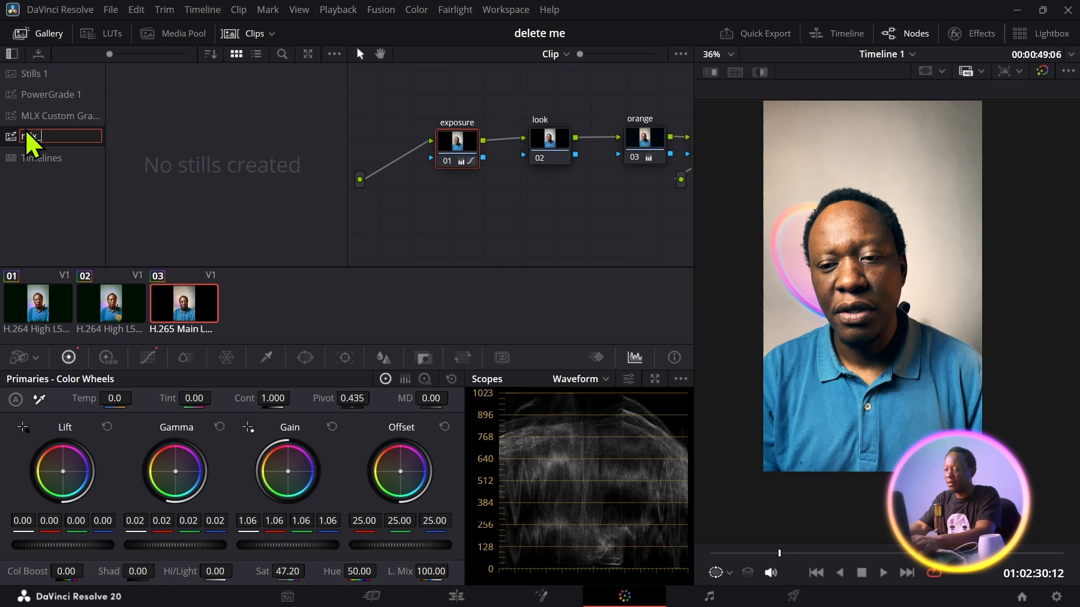
pyautogui.write('cust_2')
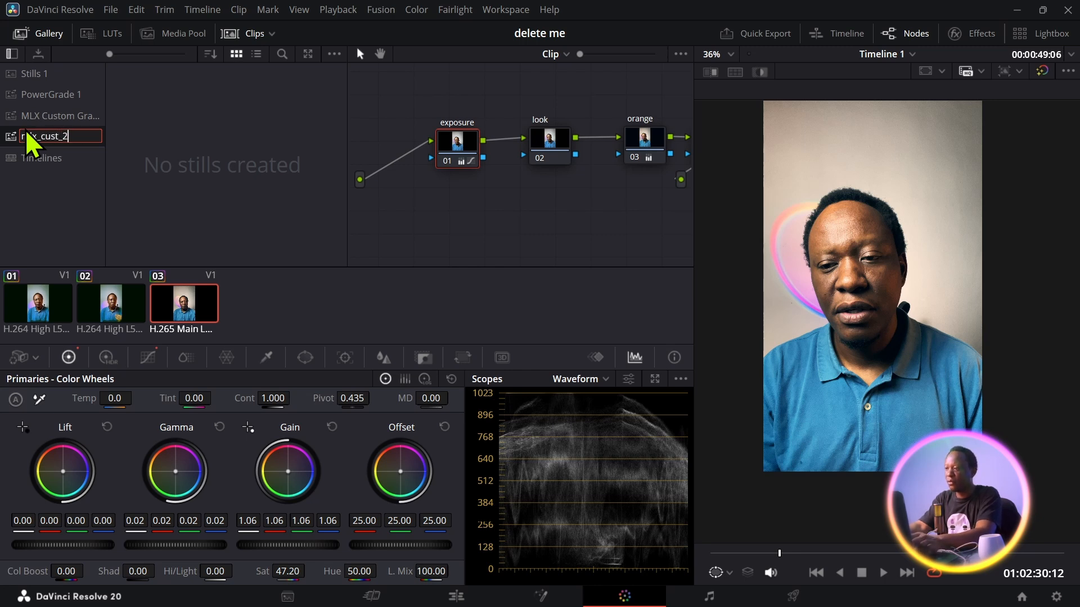
pyautogui.press('Return')
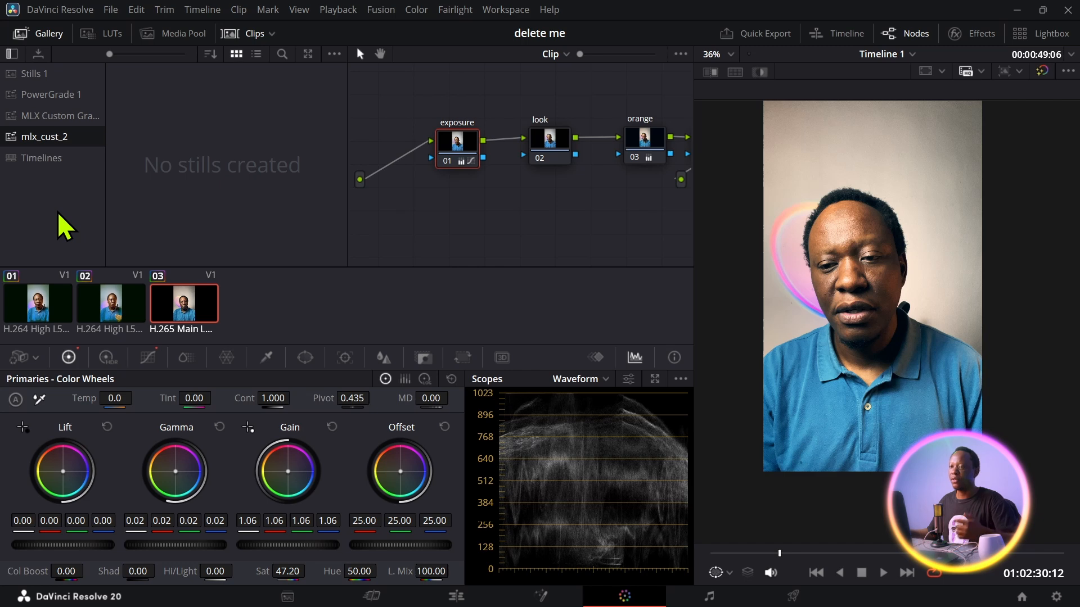
# On the second clip's contrast node, shift the Gain towards pink, to about 1.14 red, 0.95 green and 1.13 blue
pyautogui.click(104, 310)
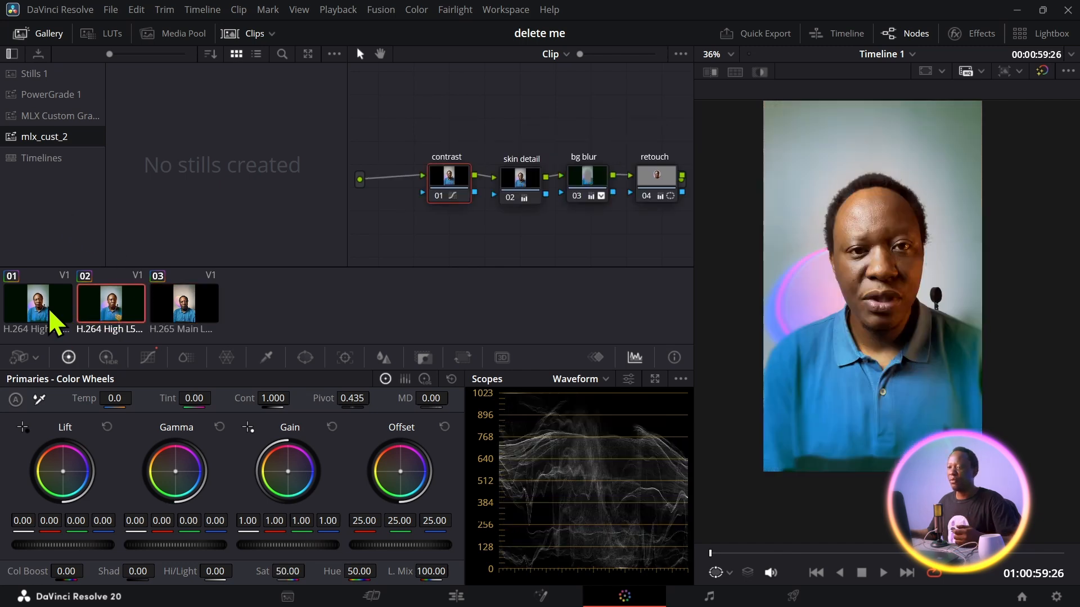
pyautogui.click(35, 305)
pyautogui.click(109, 309)
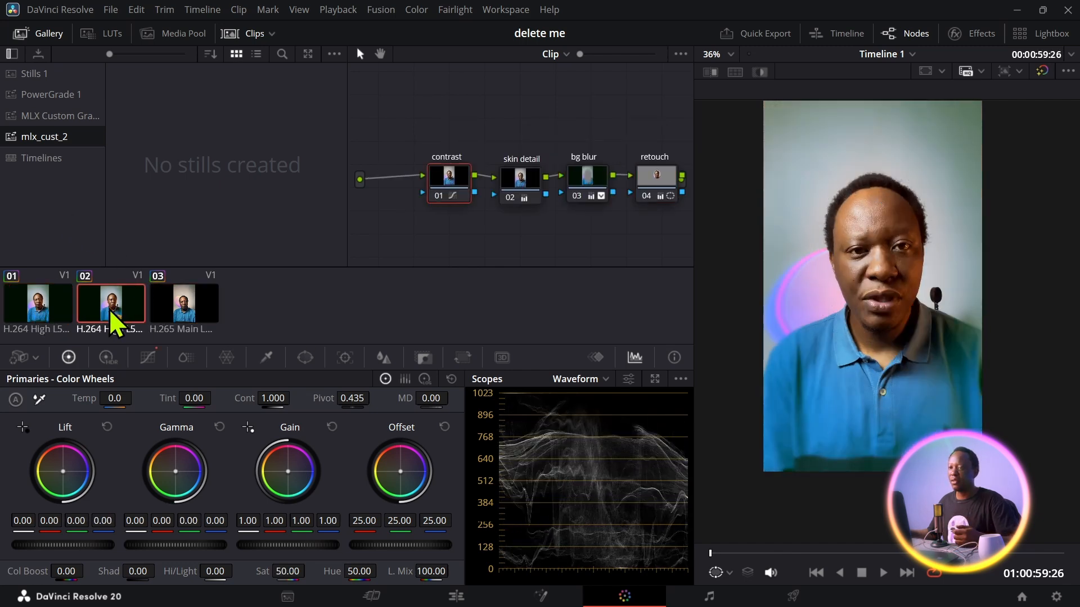
pyautogui.click(582, 185)
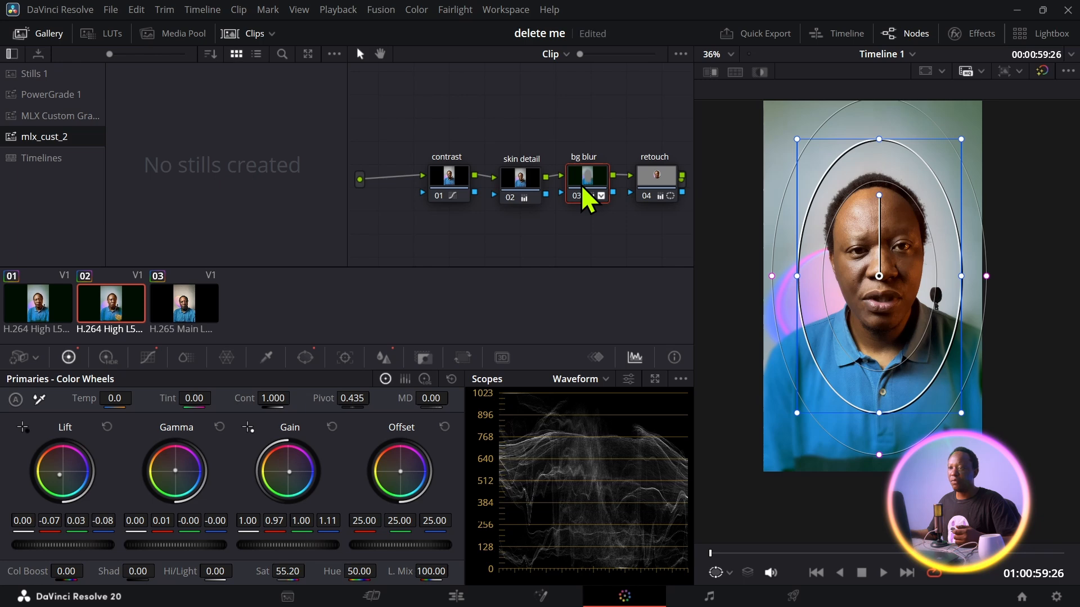
pyautogui.click(513, 178)
pyautogui.click(455, 176)
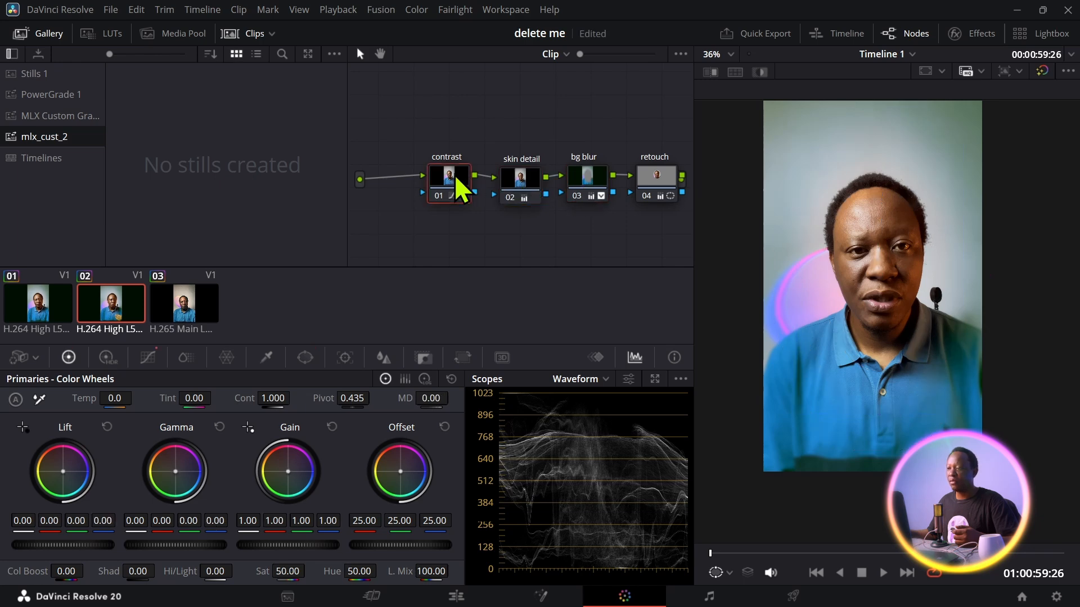
pyautogui.moveTo(284, 470); pyautogui.dragTo(293, 464)
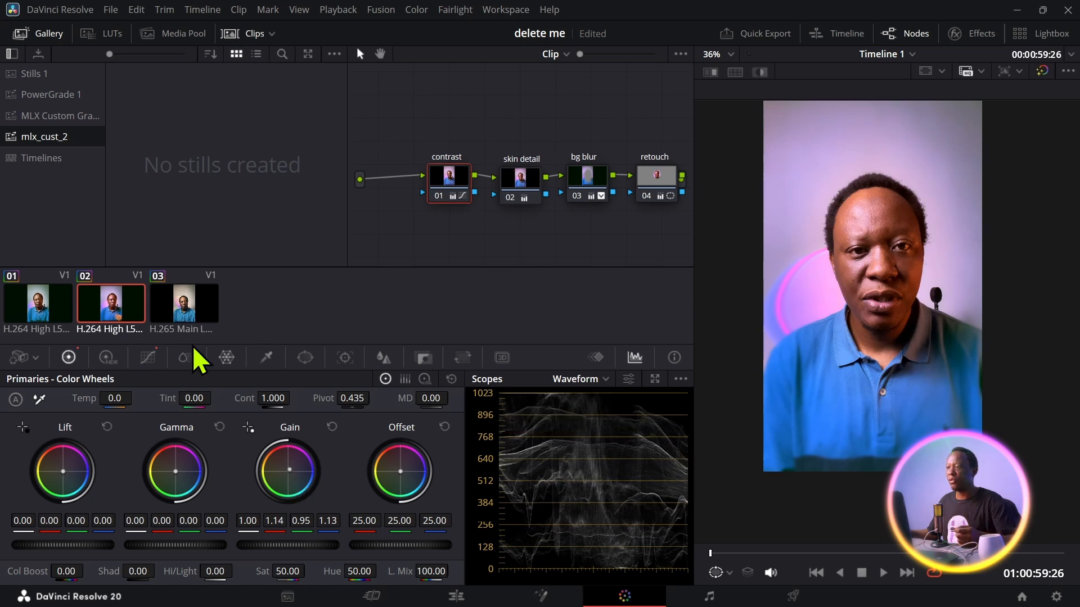
# Grab a still of the second clip into the mlx_cust_2 album and label it pink_panther
pyautogui.rightClick(864, 217)
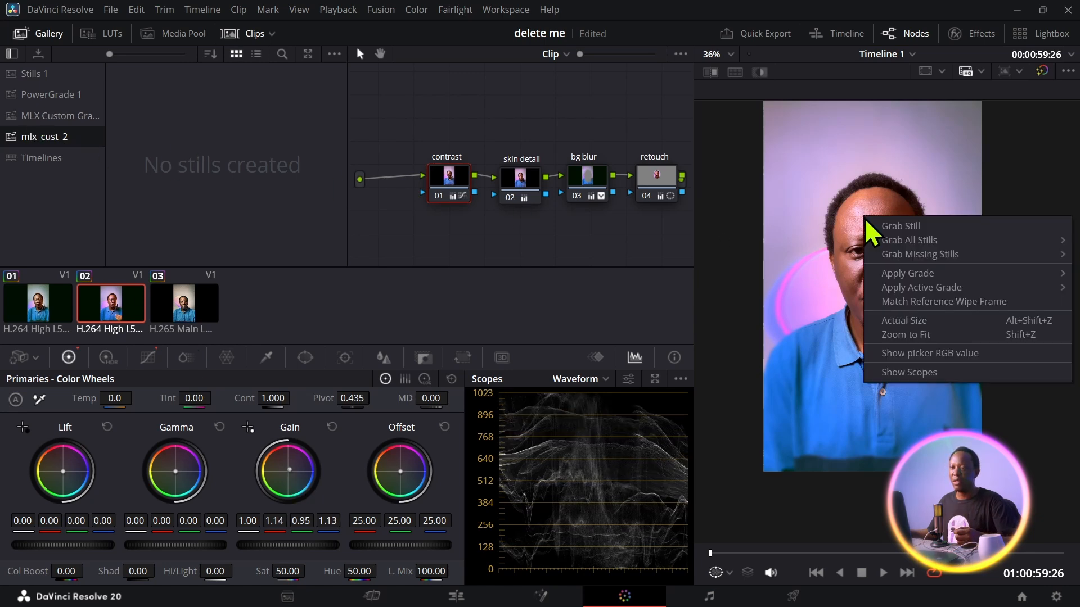
pyautogui.click(878, 226)
pyautogui.rightClick(157, 93)
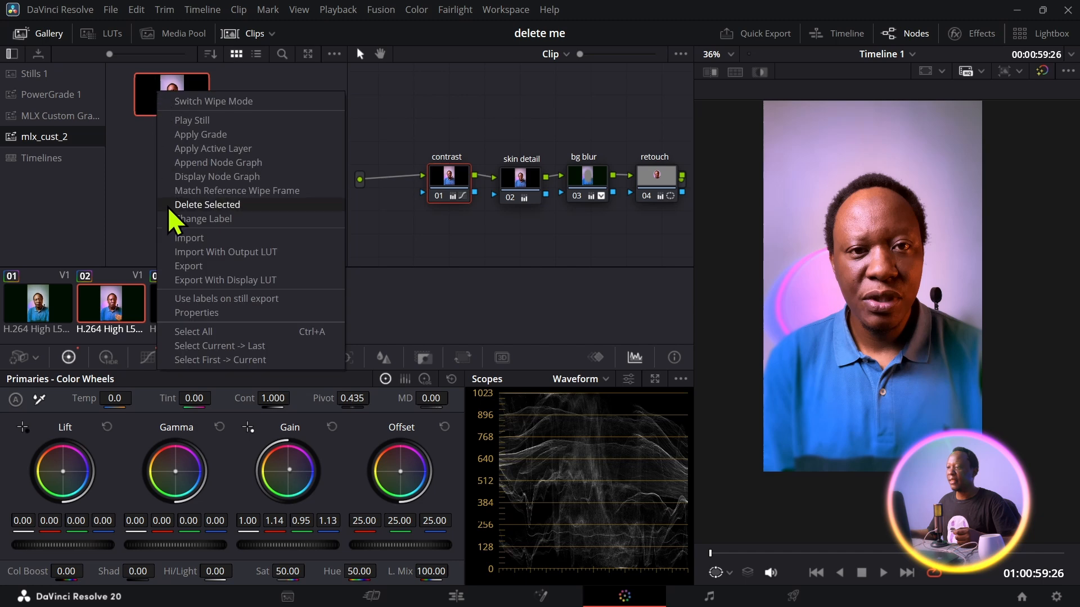
pyautogui.click(174, 217)
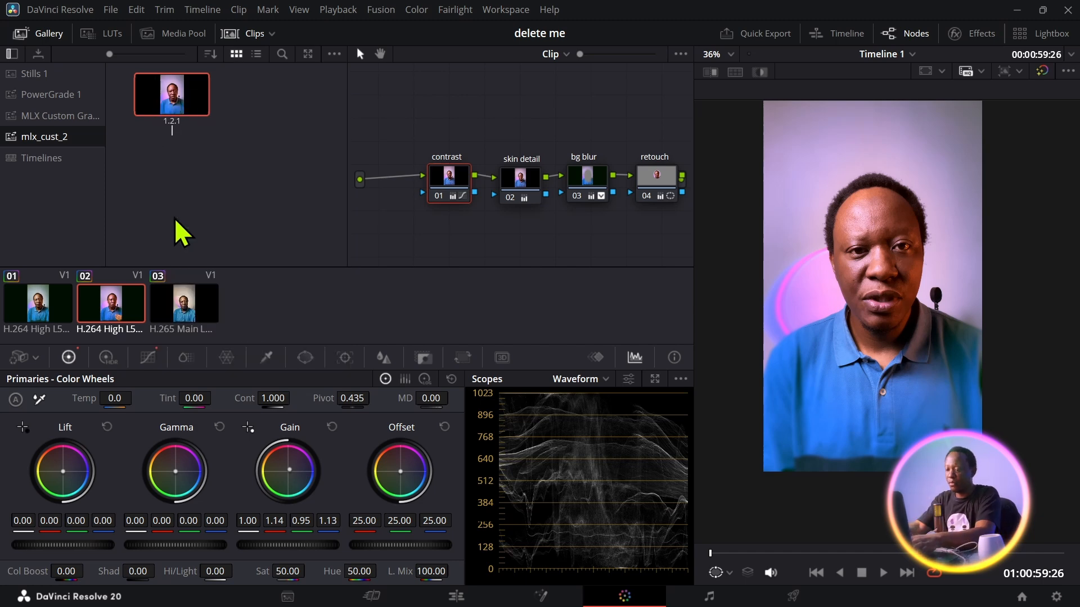
pyautogui.write('pink_')
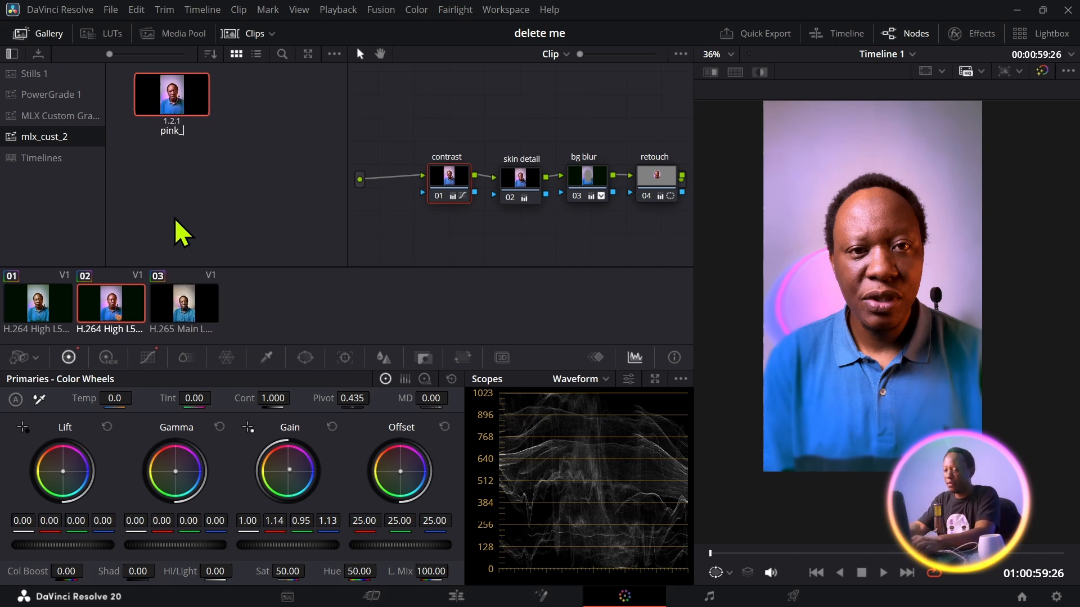
pyautogui.write('panther')
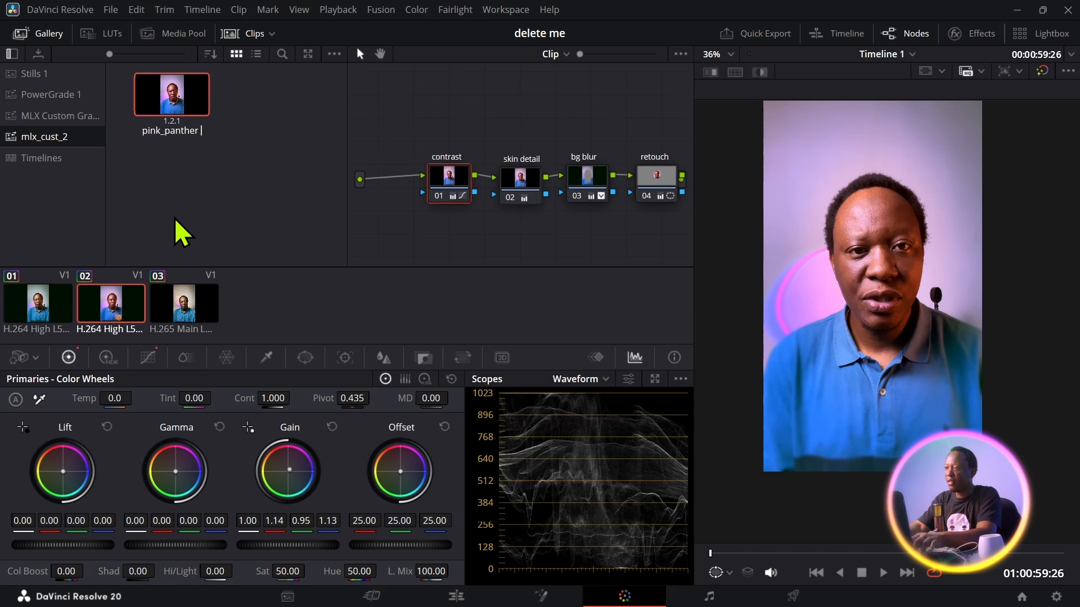
pyautogui.press('Return')
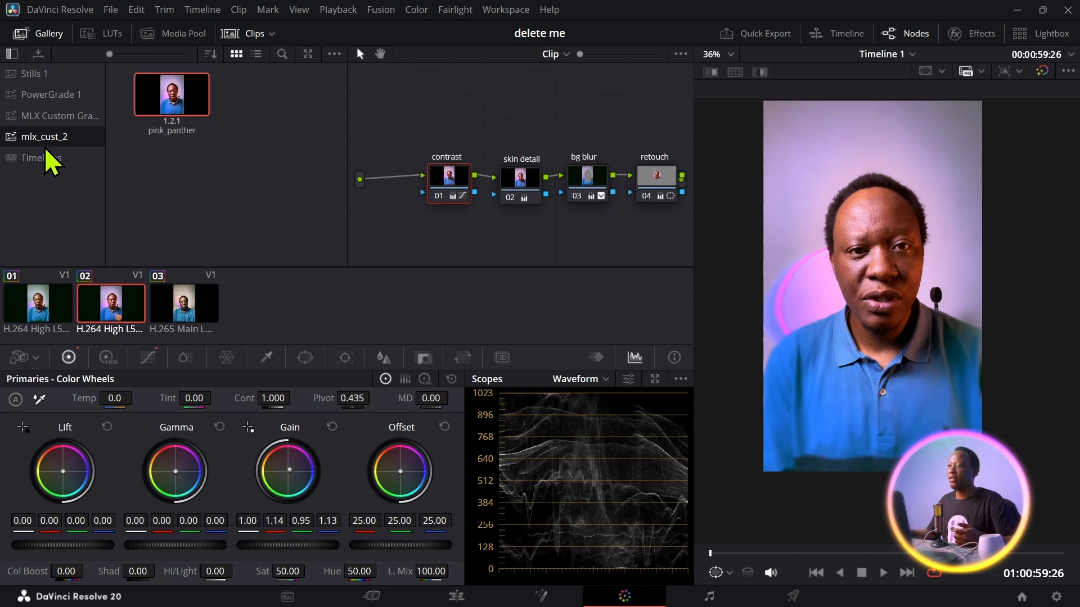
# Compare the MLX Custom and mlx_cust_2 albums, and apply the pink_panther grade to the third clip
pyautogui.click(40, 117)
pyautogui.click(44, 136)
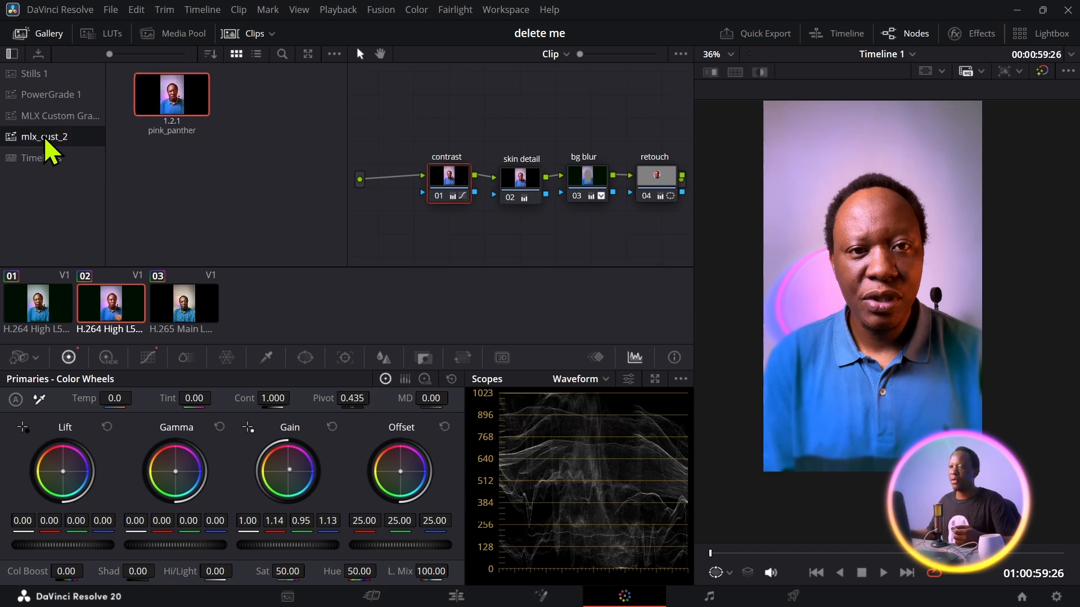
pyautogui.click(41, 124)
pyautogui.click(164, 305)
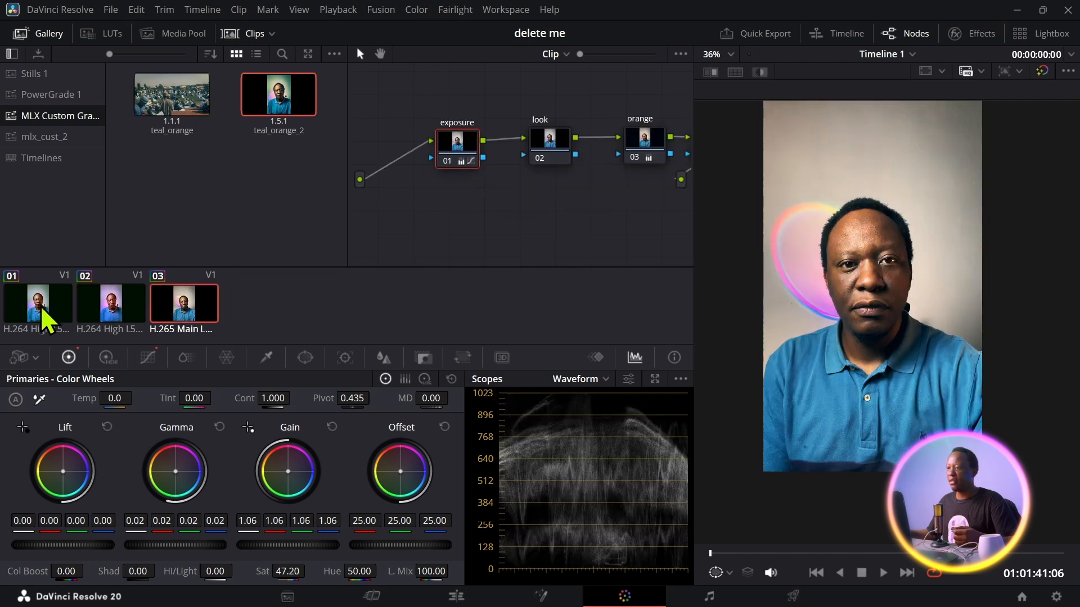
pyautogui.click(50, 138)
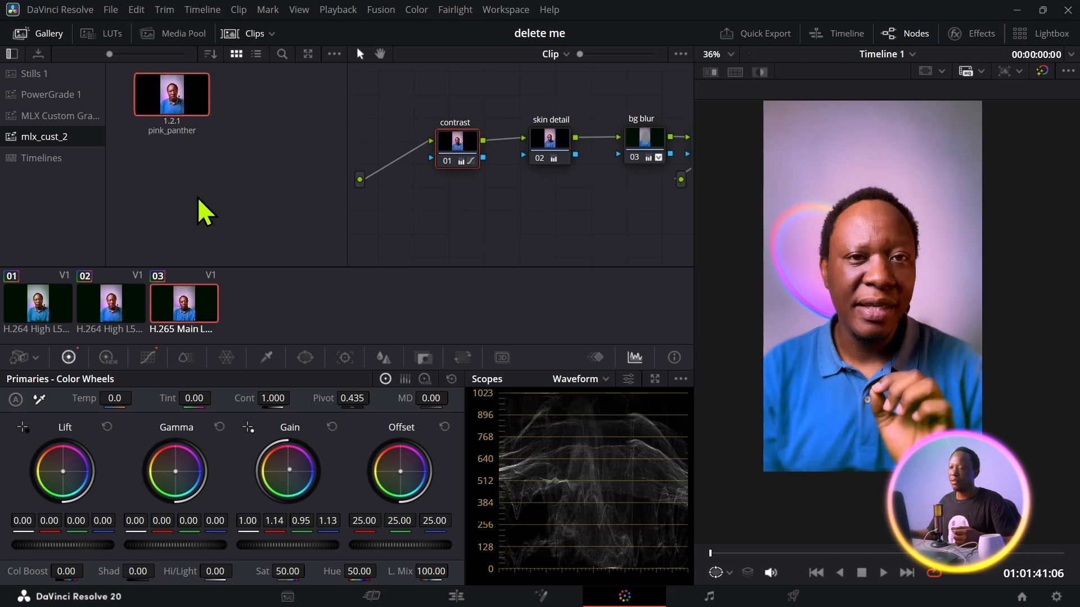
# Apply the pink_panther grade to the first clip
pyautogui.click(108, 303)
pyautogui.click(50, 307)
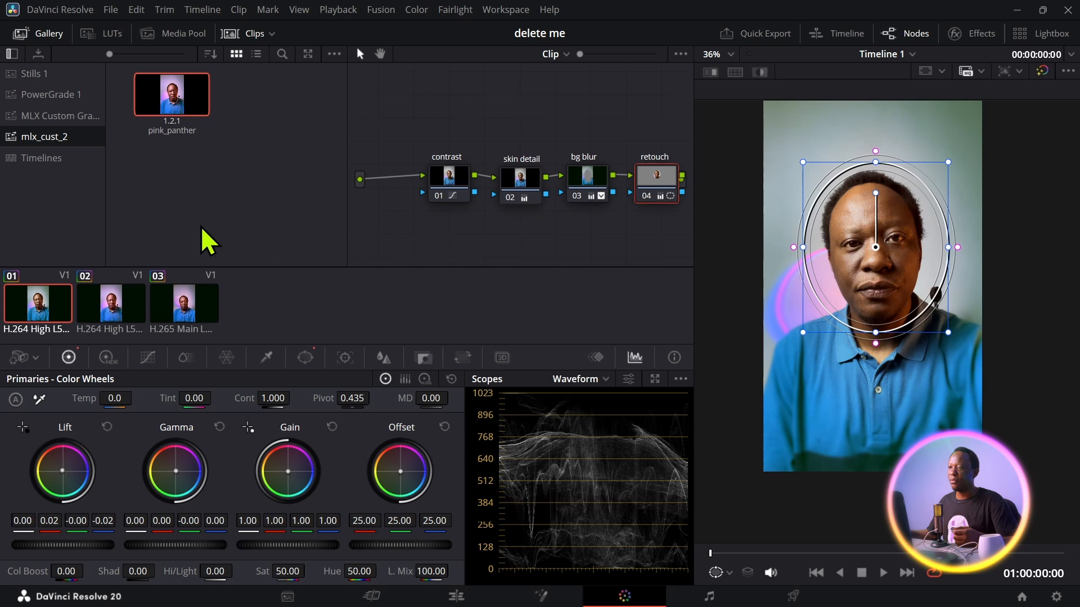
pyautogui.rightClick(153, 99)
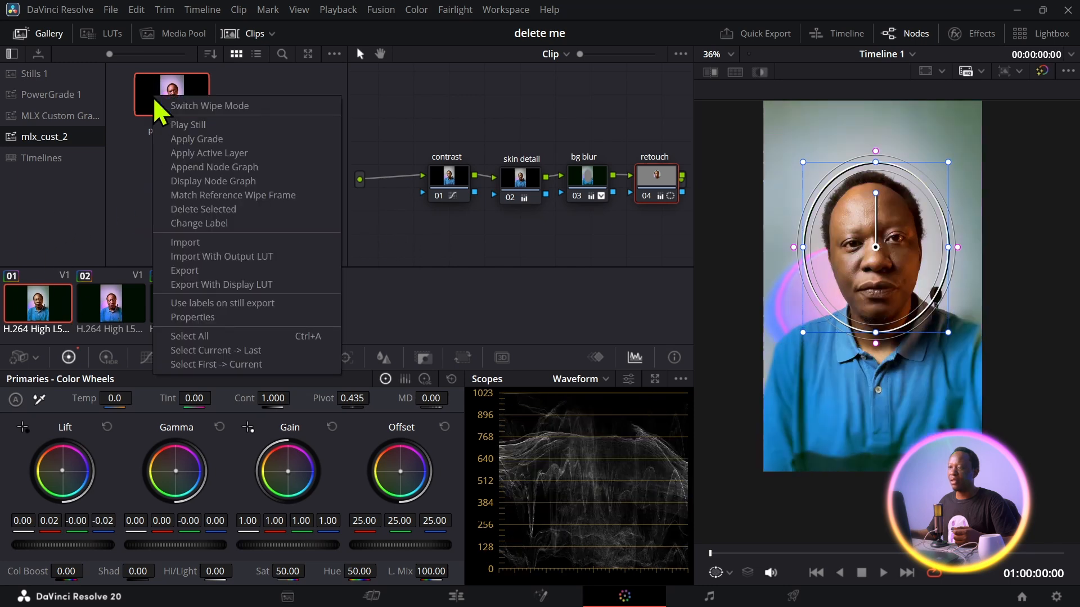
pyautogui.click(174, 139)
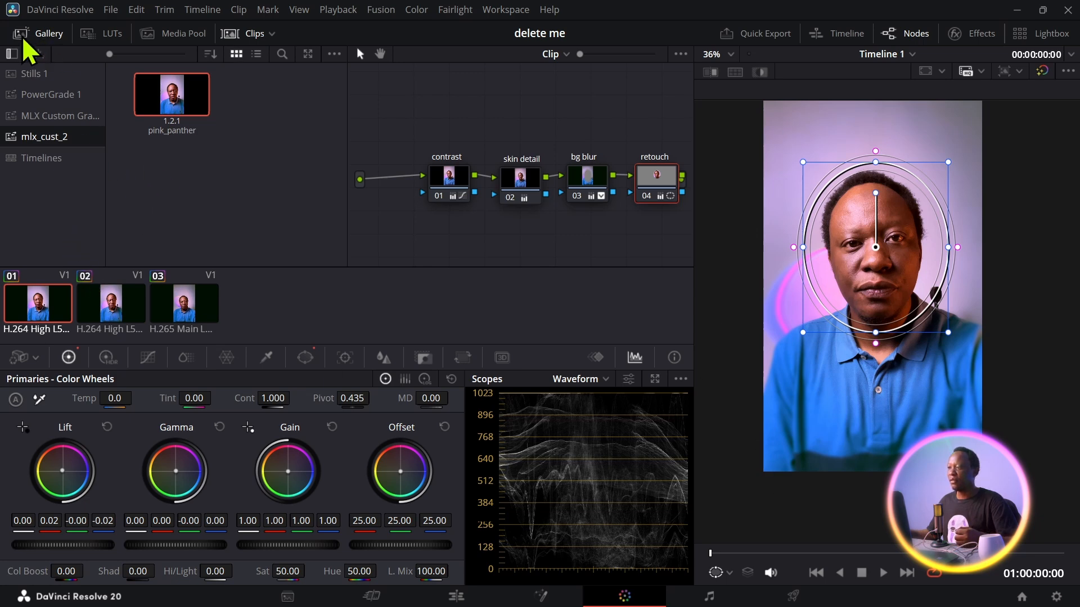
# Hide and reshow the gallery's album list, and apply the teal_orange_2 grade from the MLX Custom album to the first clip
pyautogui.click(11, 54)
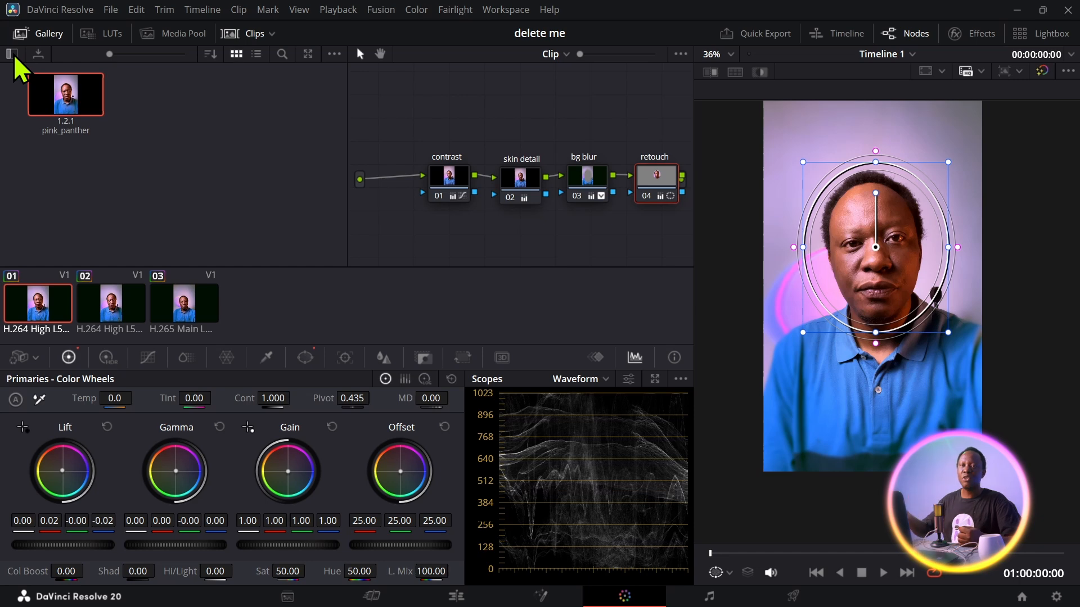
pyautogui.click(12, 54)
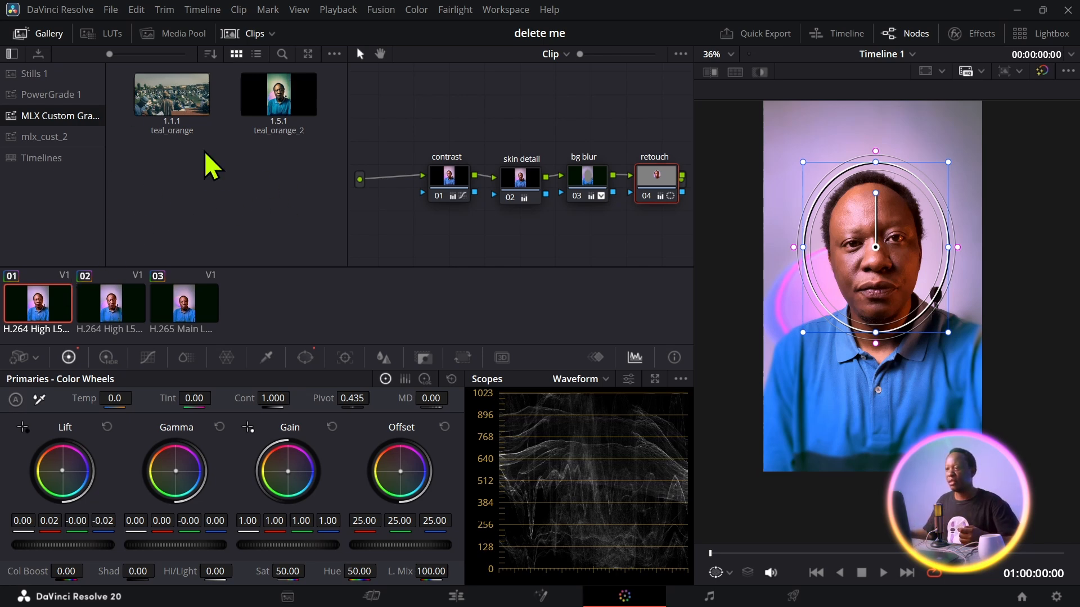
pyautogui.click(270, 103)
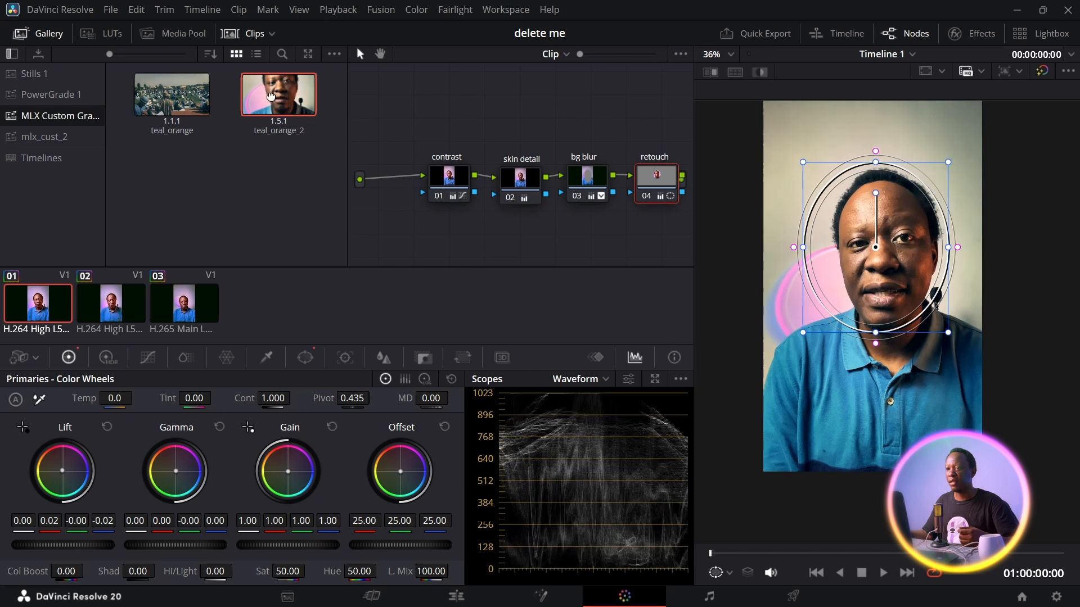
pyautogui.middleClick(271, 96)
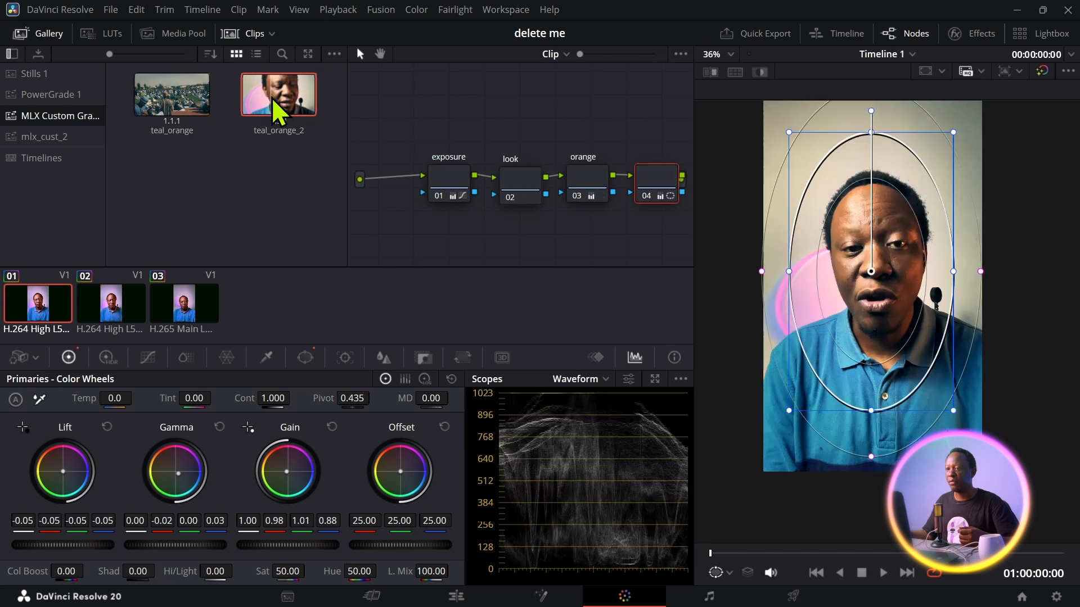
pyautogui.click(107, 311)
pyautogui.click(33, 310)
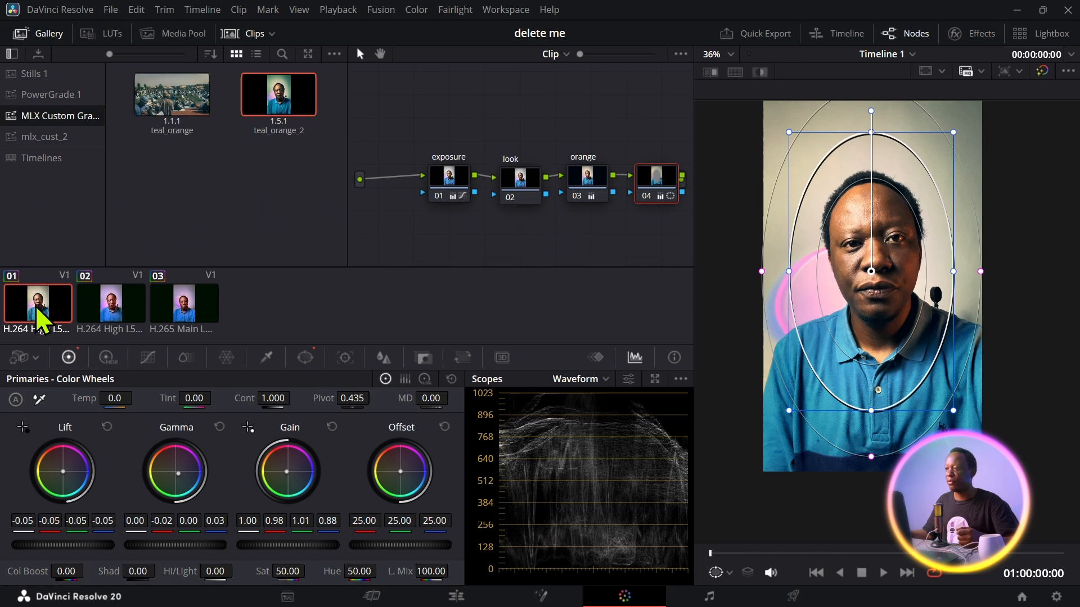
# Start generating a 33 Point Cube LUT from the first clip, and create and open a Desktop folder named LUT Pack for it
pyautogui.rightClick(36, 305)
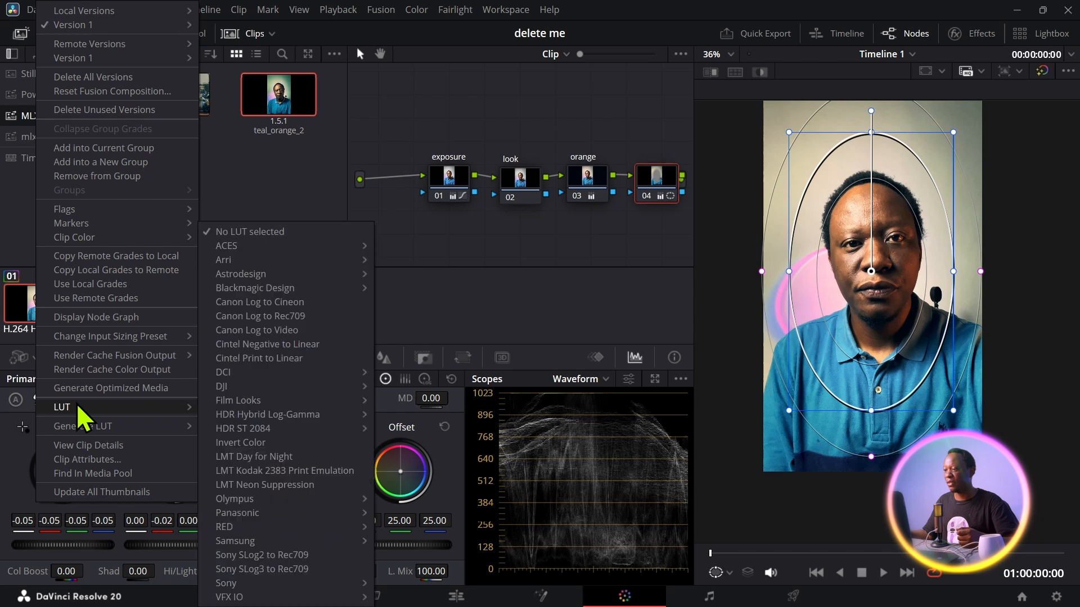
pyautogui.moveTo(81, 428)
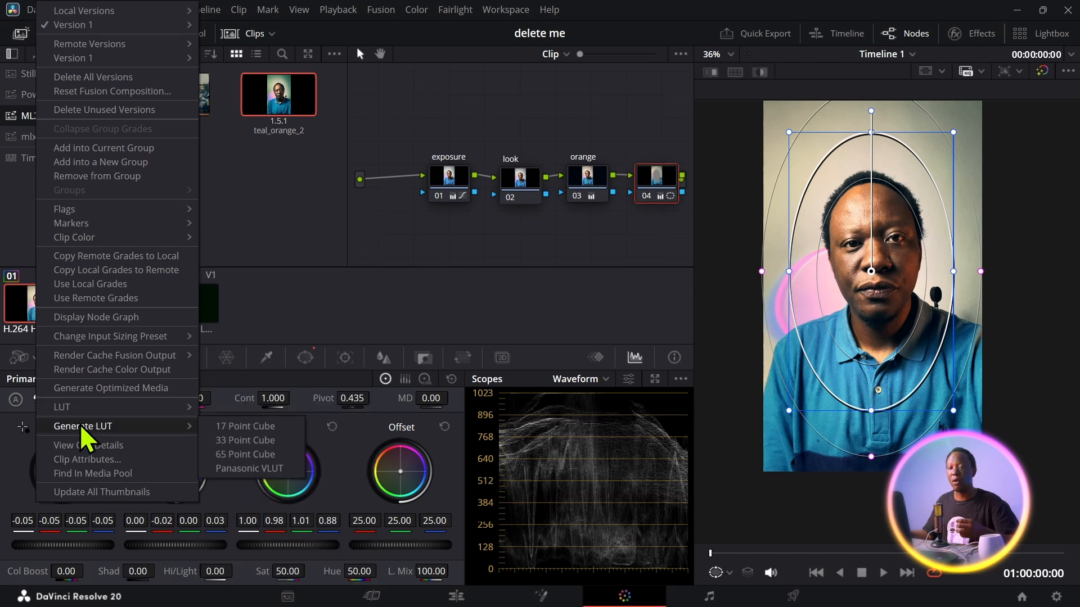
pyautogui.click(228, 441)
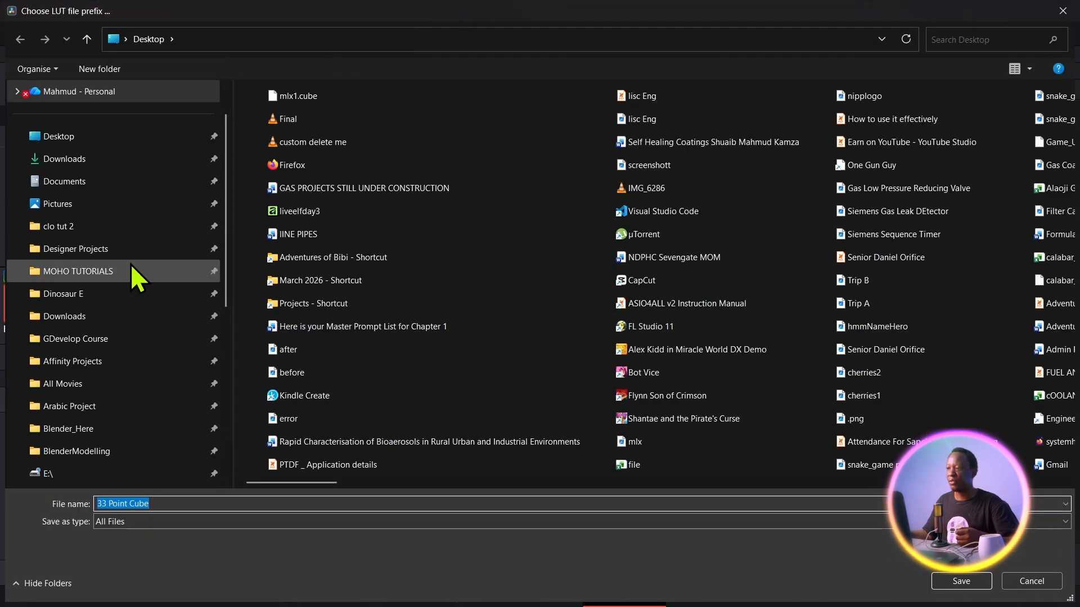
pyautogui.click(98, 72)
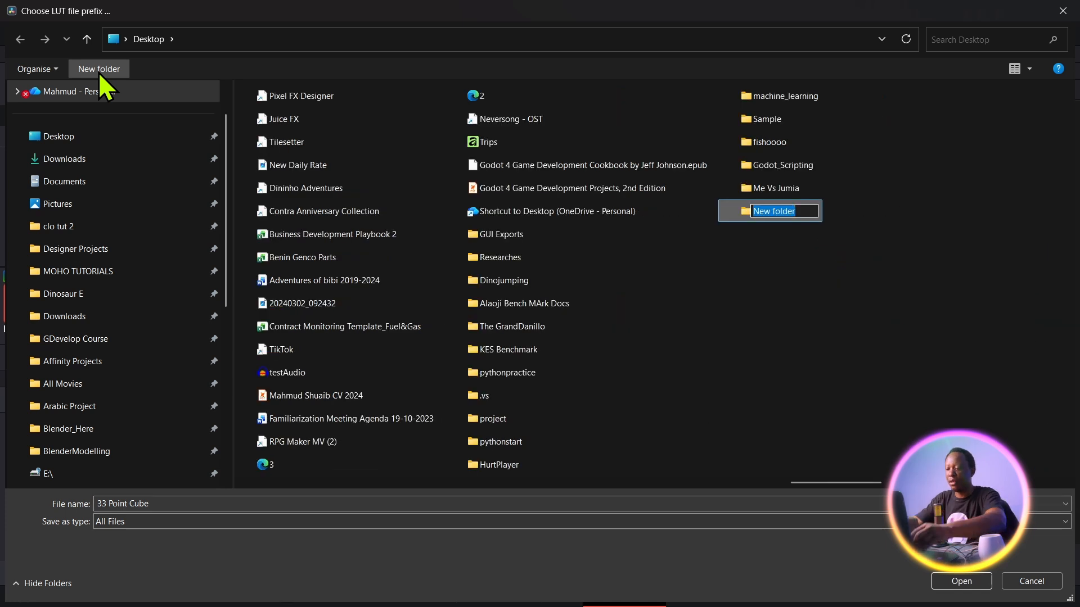
pyautogui.write('LUT')
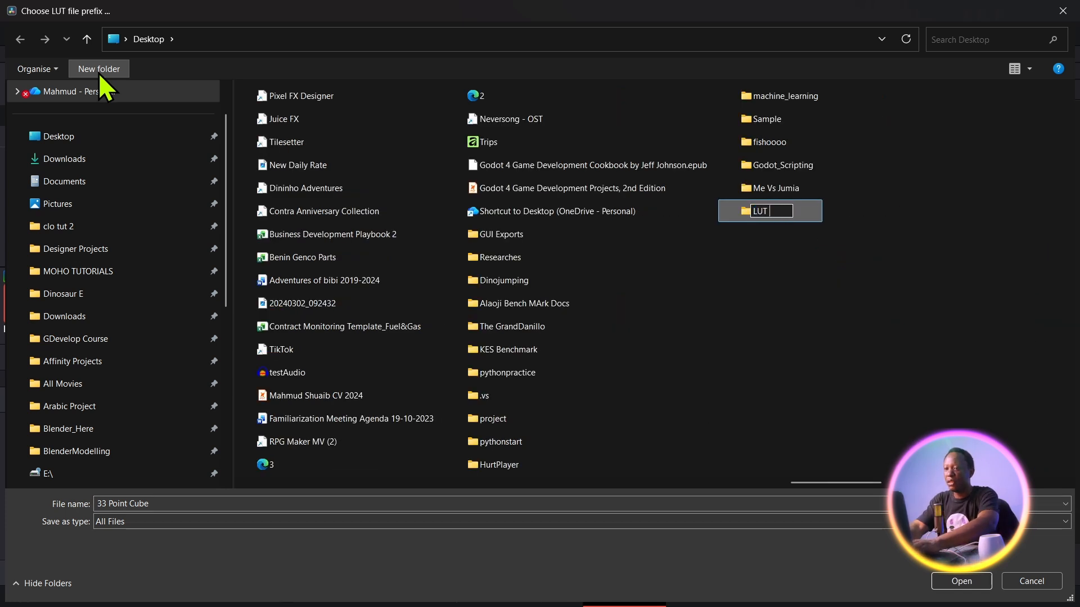
pyautogui.write(' Pack')
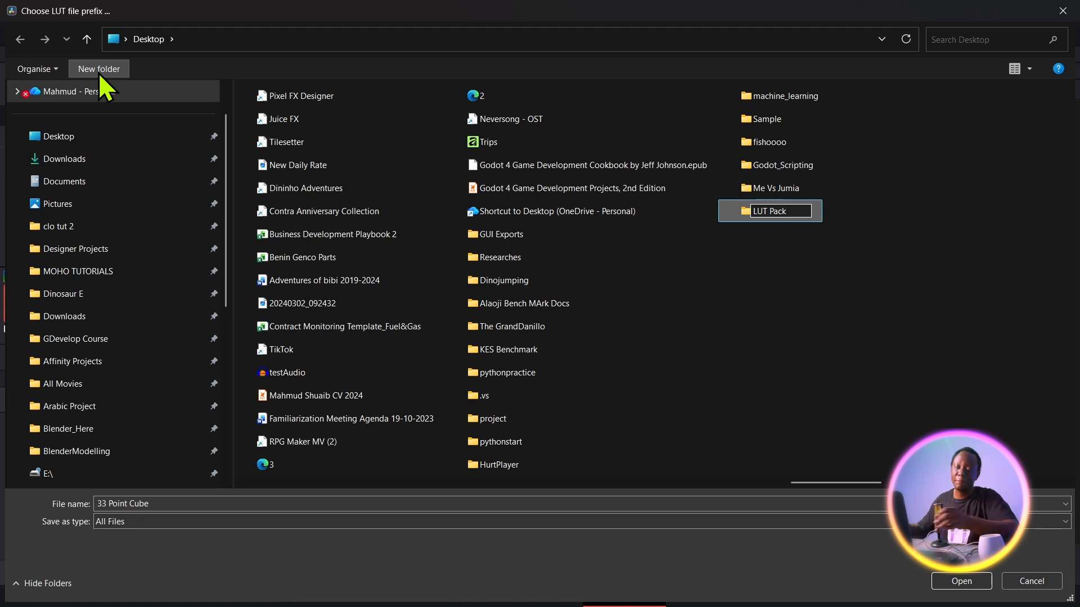
pyautogui.click(816, 261)
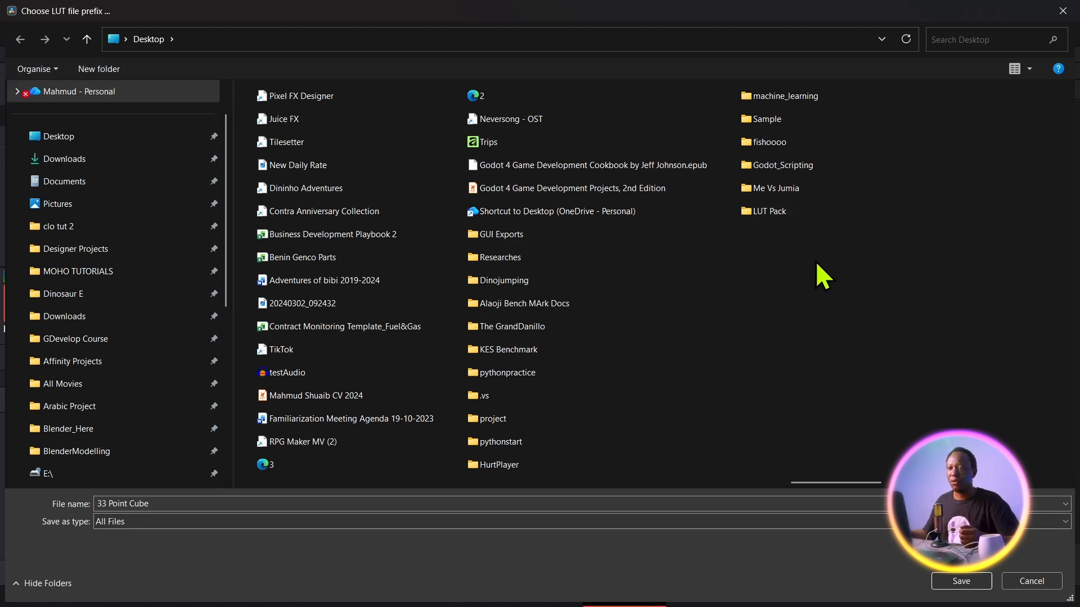
pyautogui.doubleClick(775, 214)
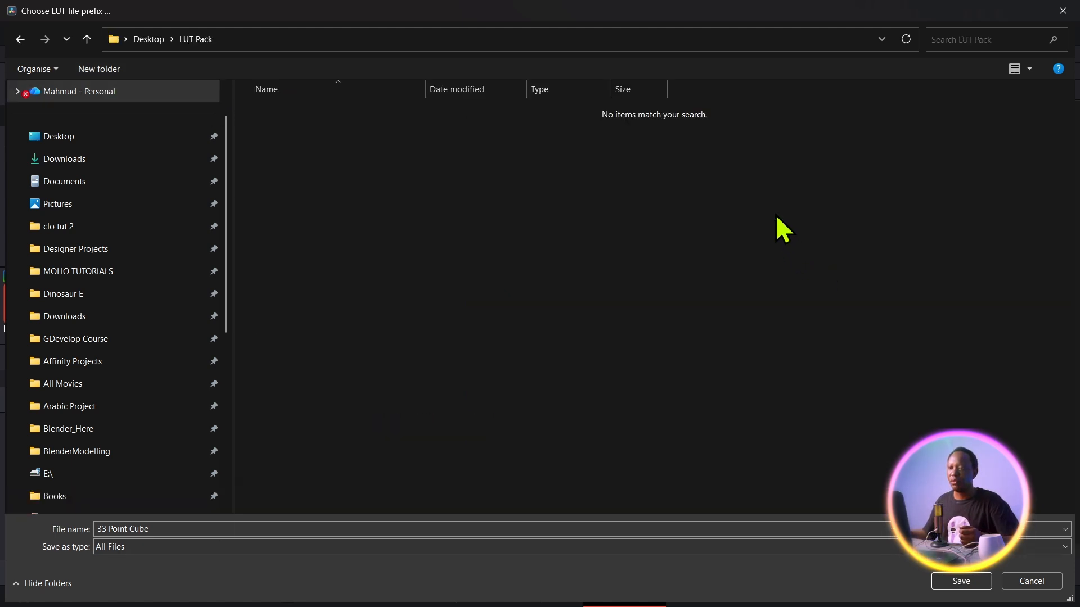
# Name the LUT file teal_orange_2 and save it in the LUT Pack folder
pyautogui.tripleClick(217, 528)
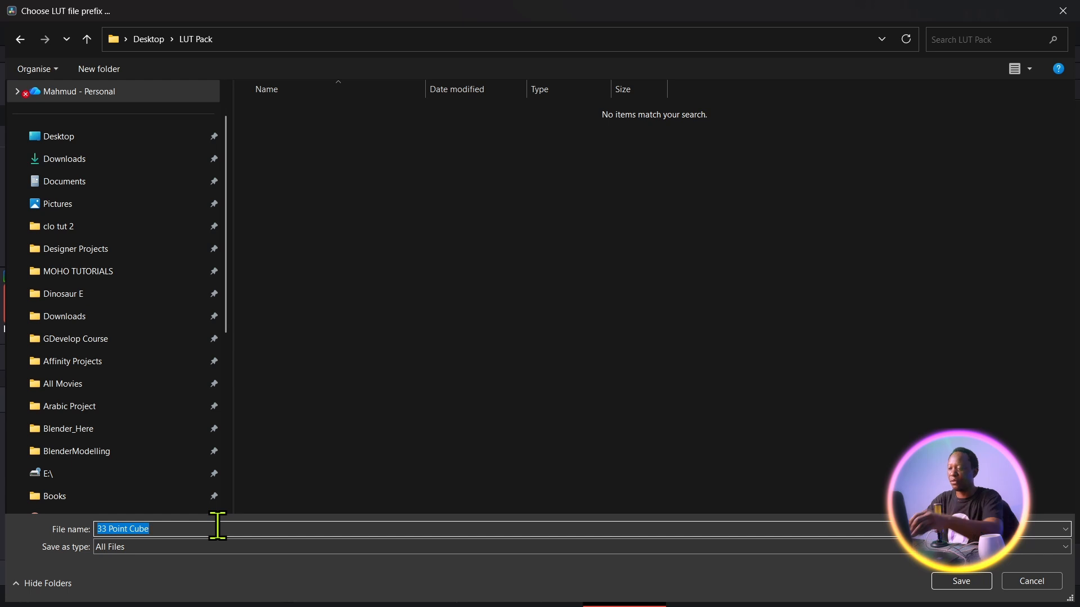
pyautogui.write('teal_orange_2')
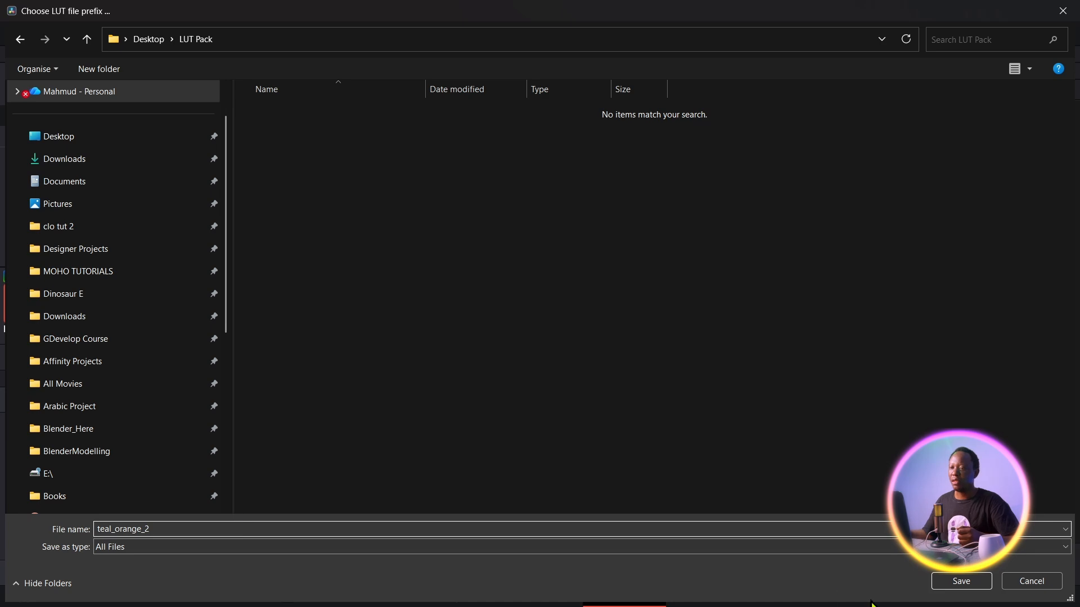
pyautogui.click(961, 582)
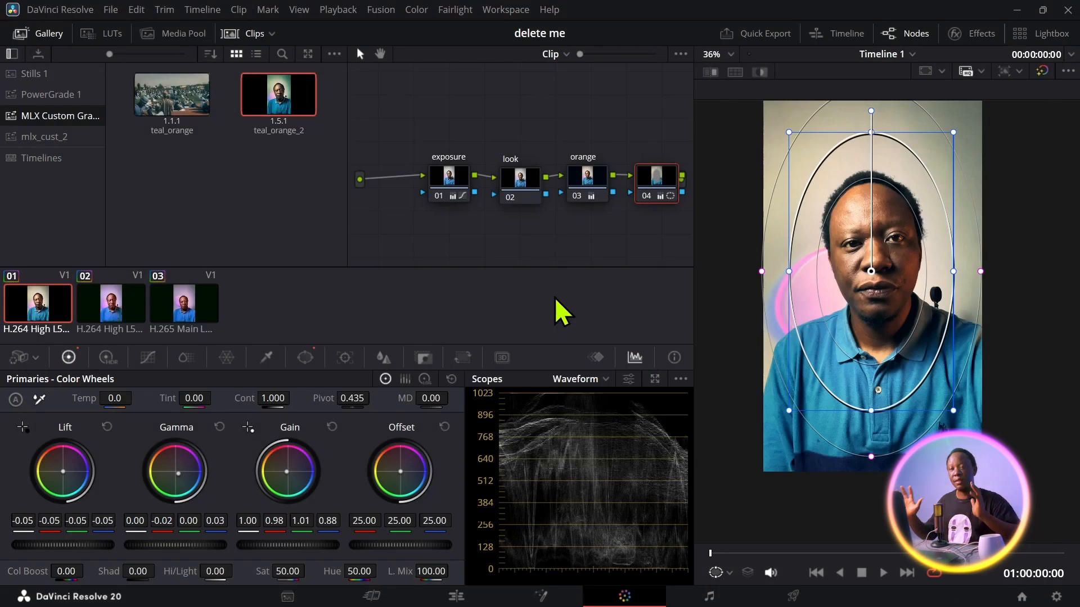
# Show the mlx_cust_2 album and start generating a 33 Point Cube LUT from the second clip
pyautogui.click(38, 139)
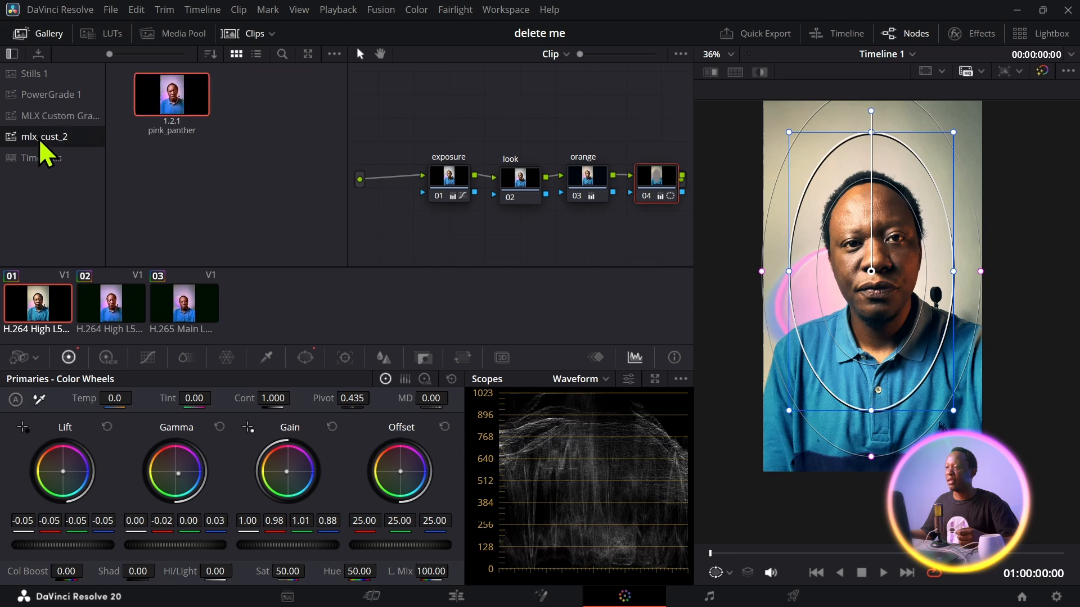
pyautogui.click(116, 313)
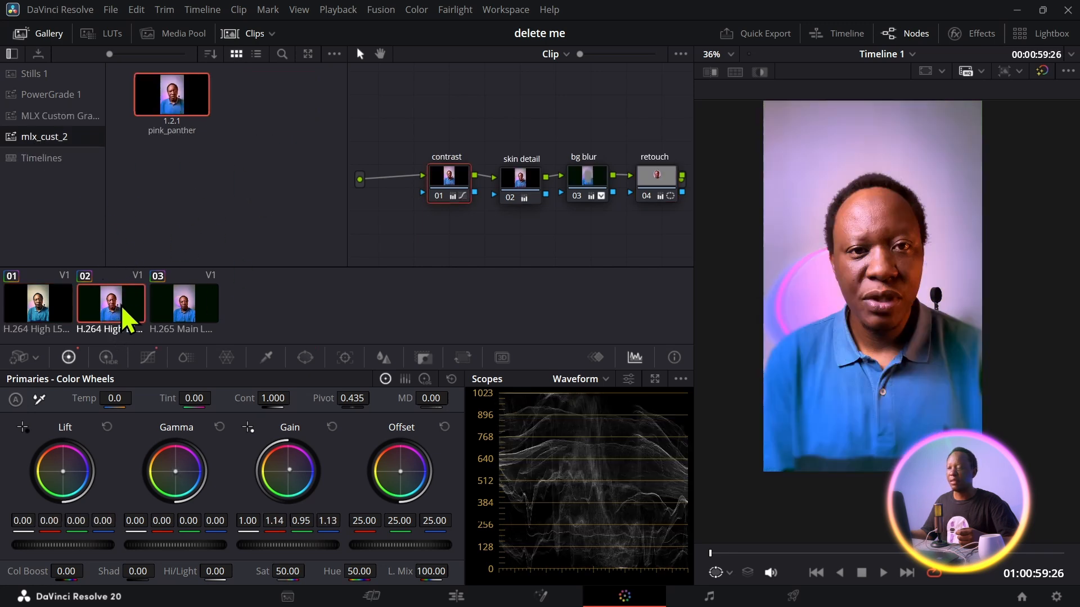
pyautogui.rightClick(111, 305)
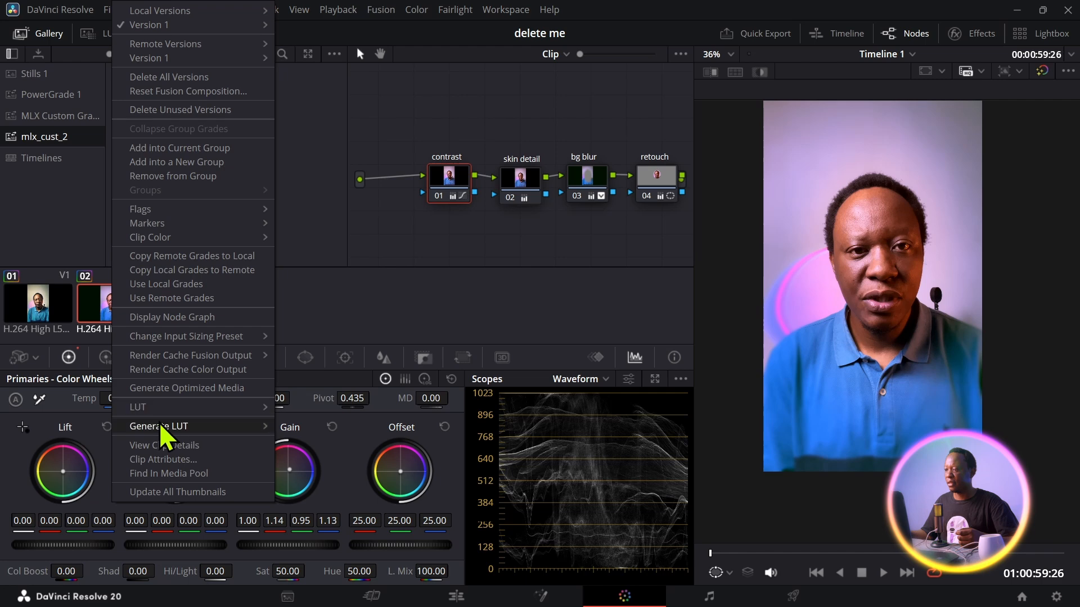
pyautogui.moveTo(160, 423)
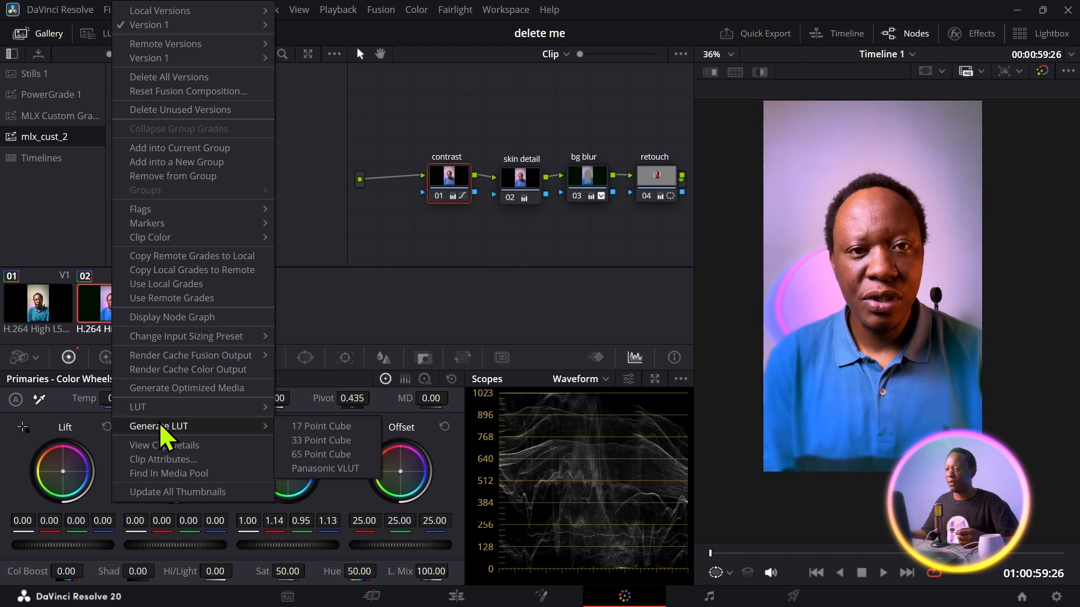
pyautogui.click(329, 440)
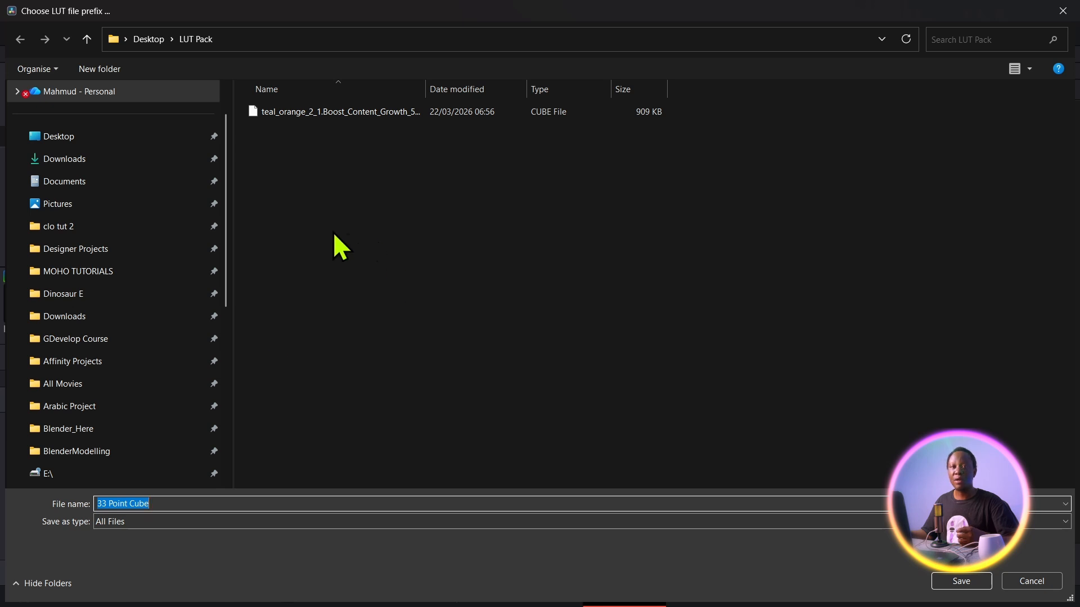
# Name the LUT file pink_panther and save it in the LUT Pack folder
pyautogui.write('p')
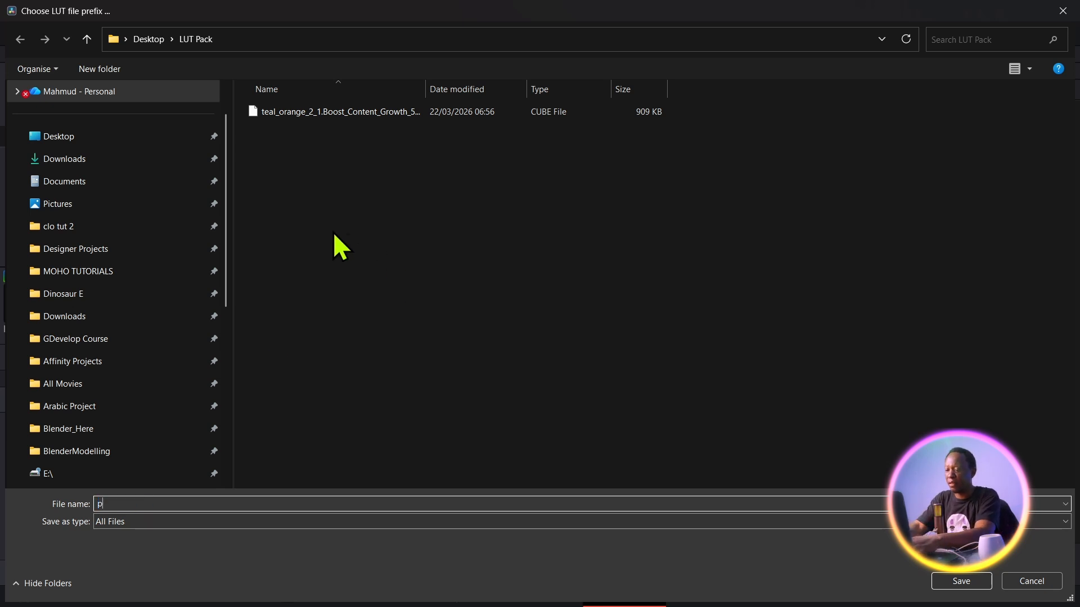
pyautogui.write('ink_p')
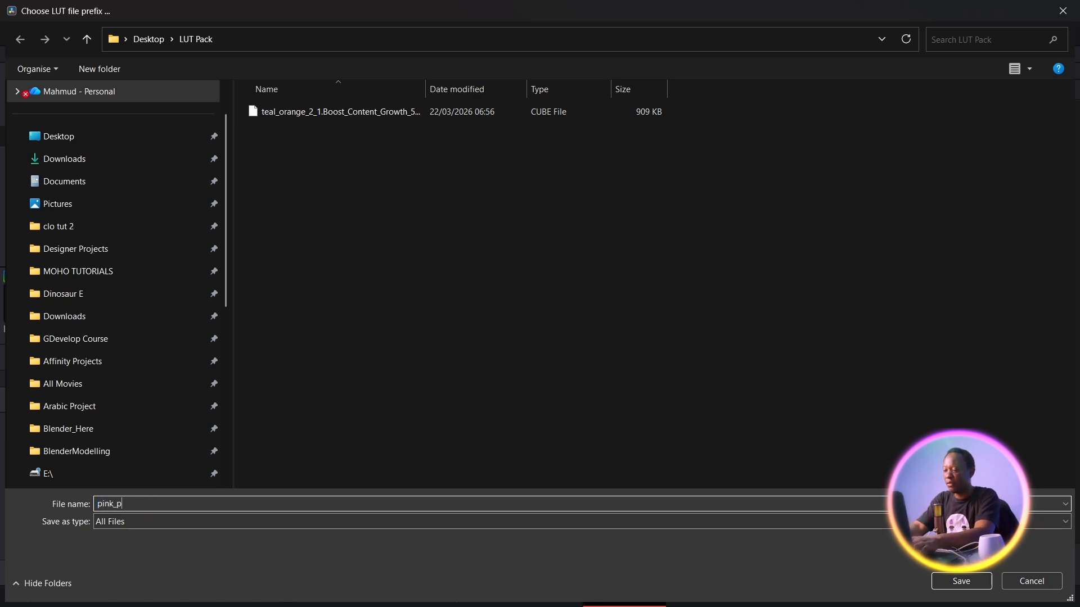
pyautogui.write('anter')
pyautogui.press('BackSpace')
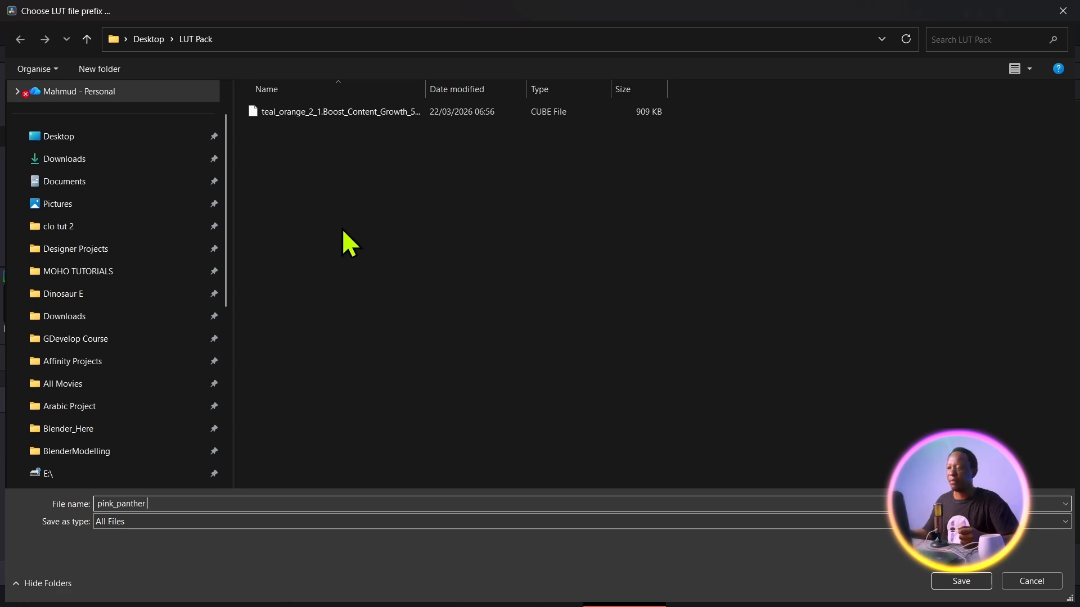
pyautogui.click(954, 583)
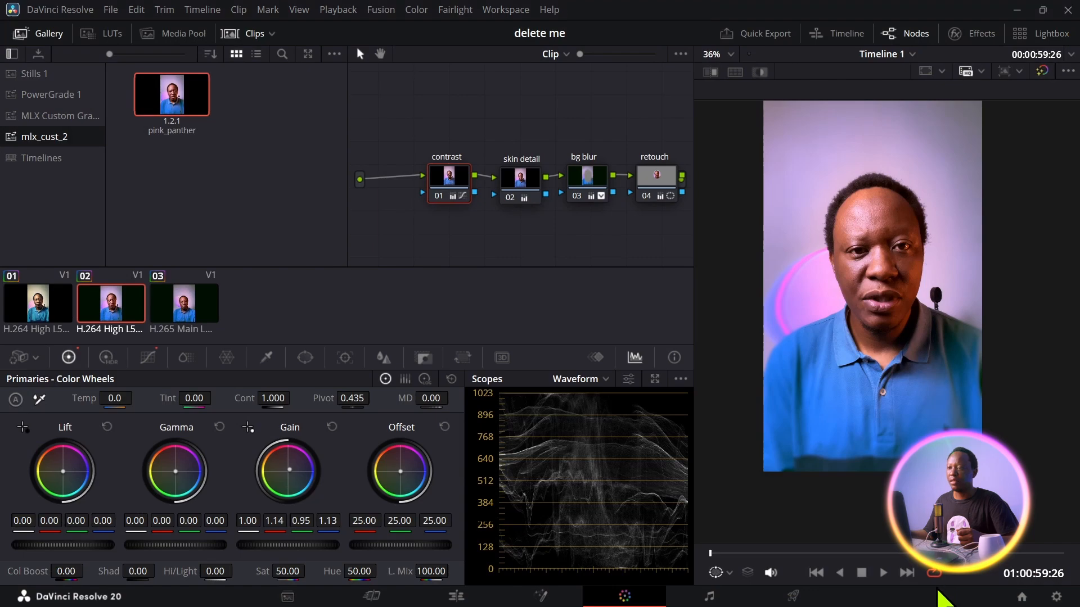
# Check the exported LUT files in the desktop's LUT Pack folder with the name column widened, and return to DaVinci Resolve
pyautogui.click(1017, 10)
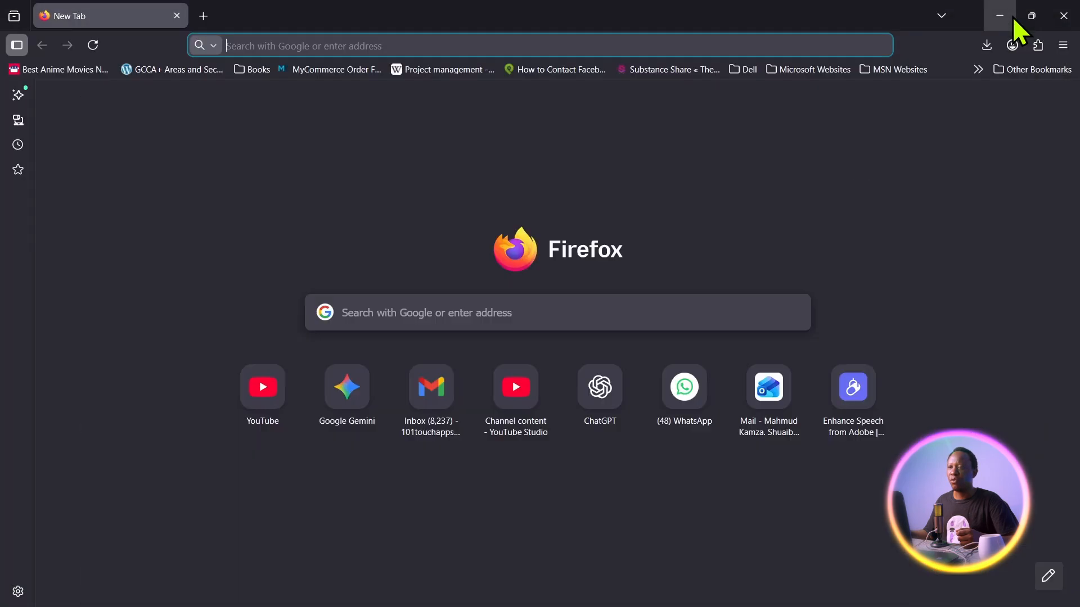
pyautogui.click(1000, 13)
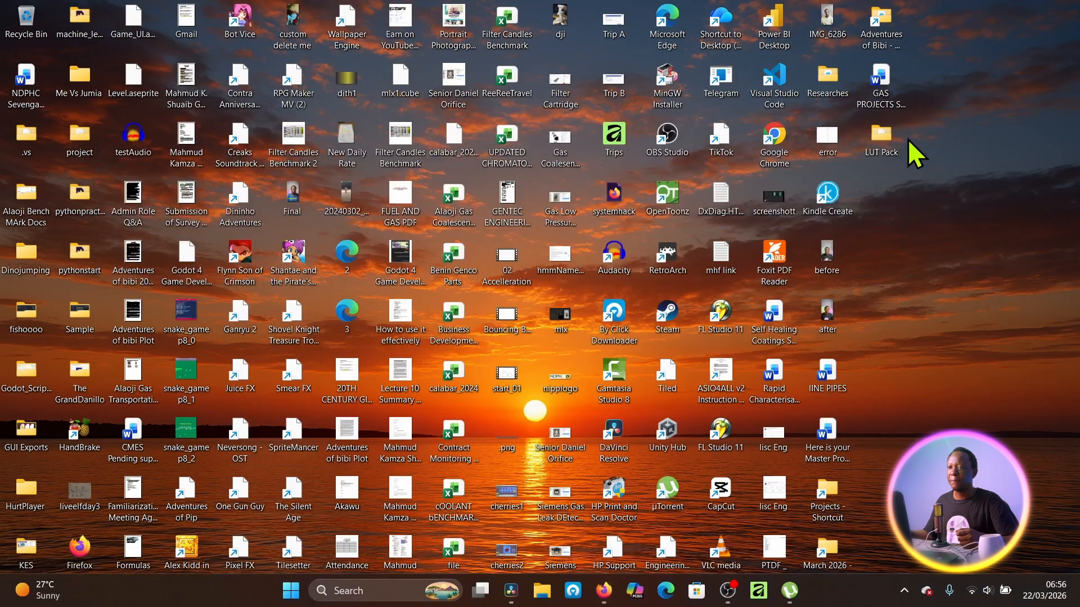
pyautogui.doubleClick(883, 134)
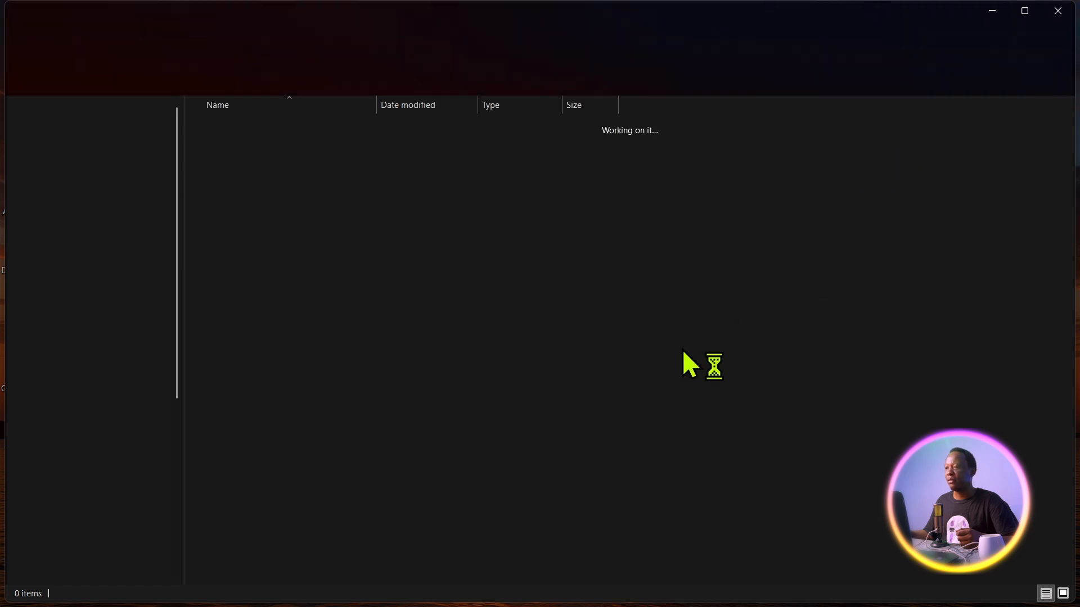
pyautogui.click(288, 147)
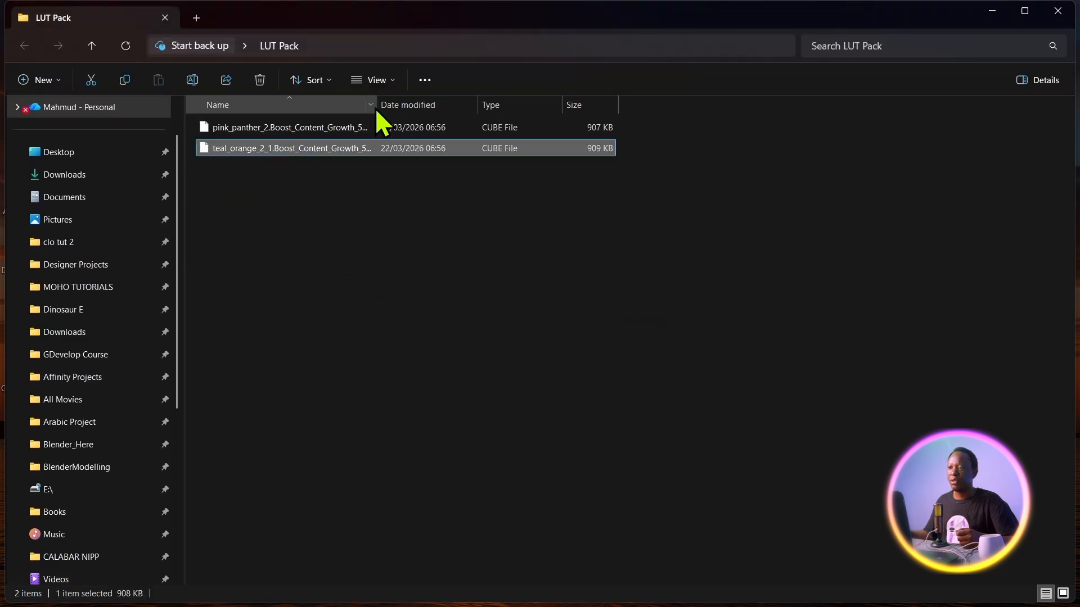
pyautogui.moveTo(379, 104); pyautogui.dragTo(546, 104)
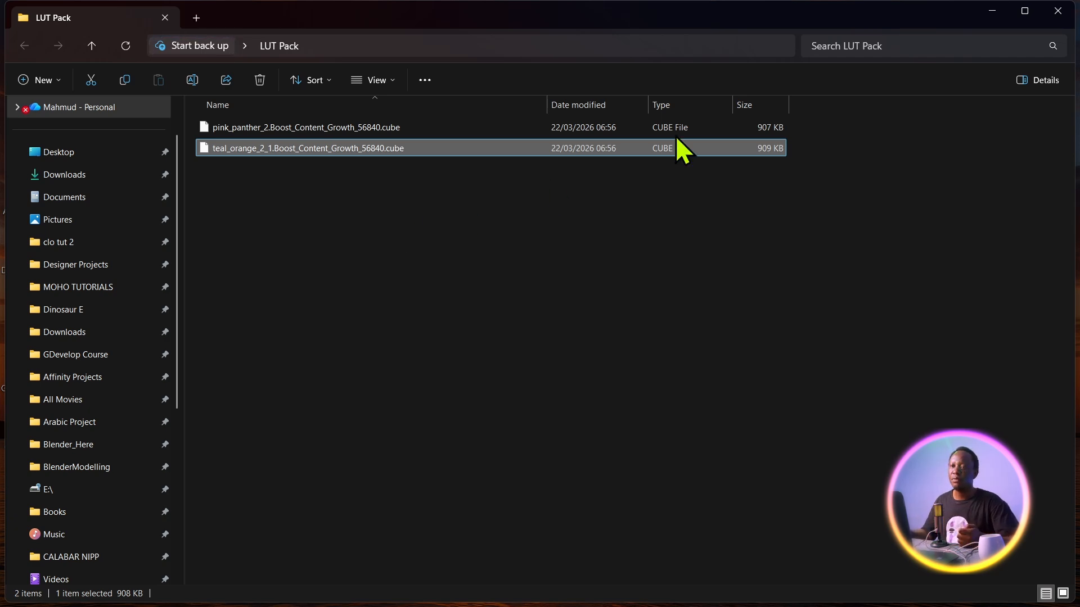
pyautogui.click(994, 12)
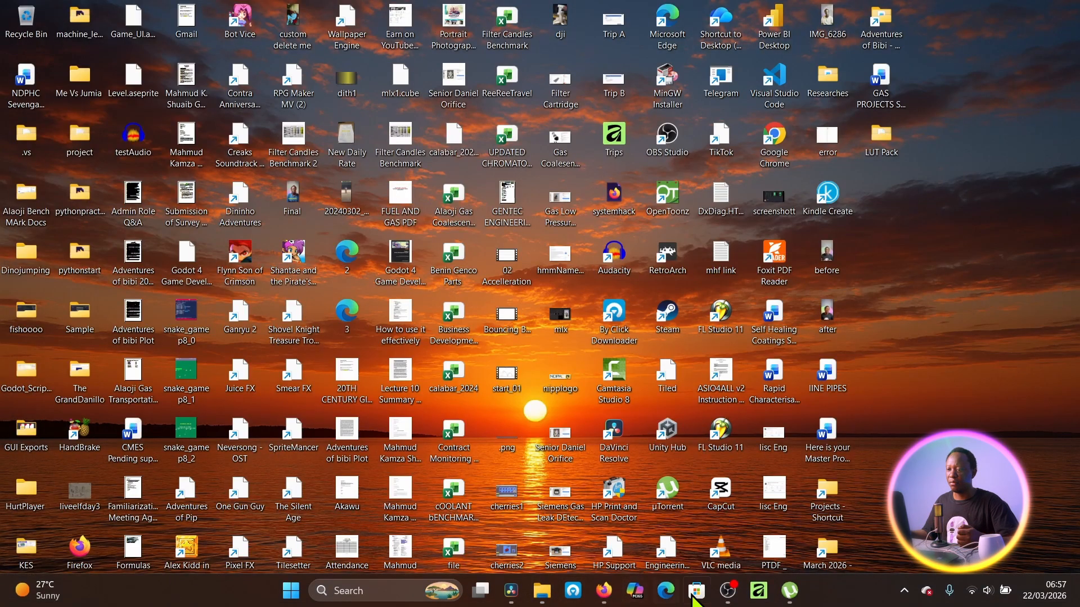
pyautogui.click(515, 590)
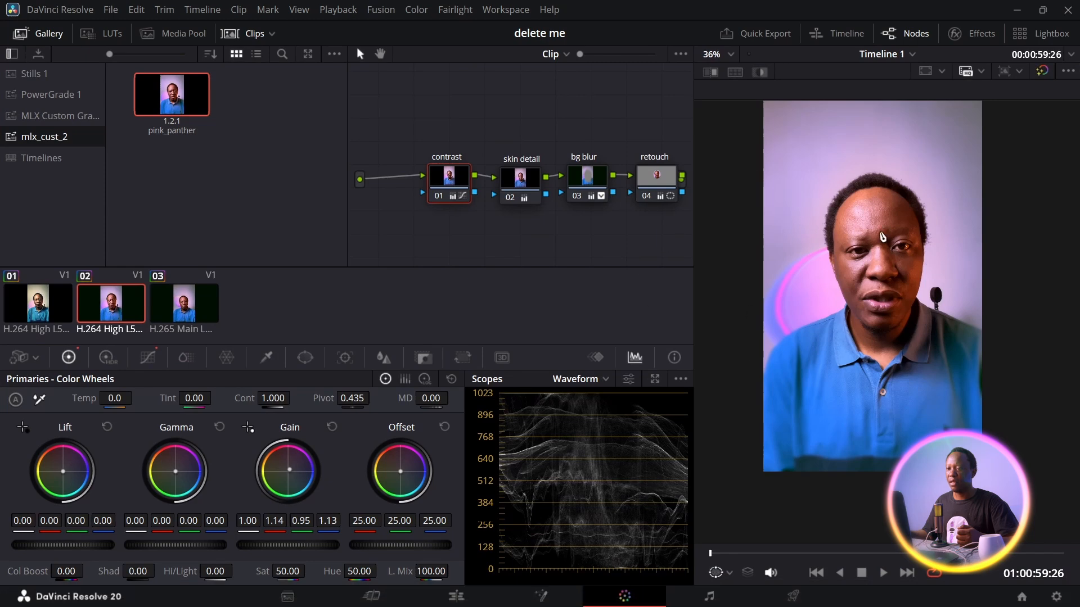
pyautogui.rightClick(46, 141)
pyautogui.click(27, 224)
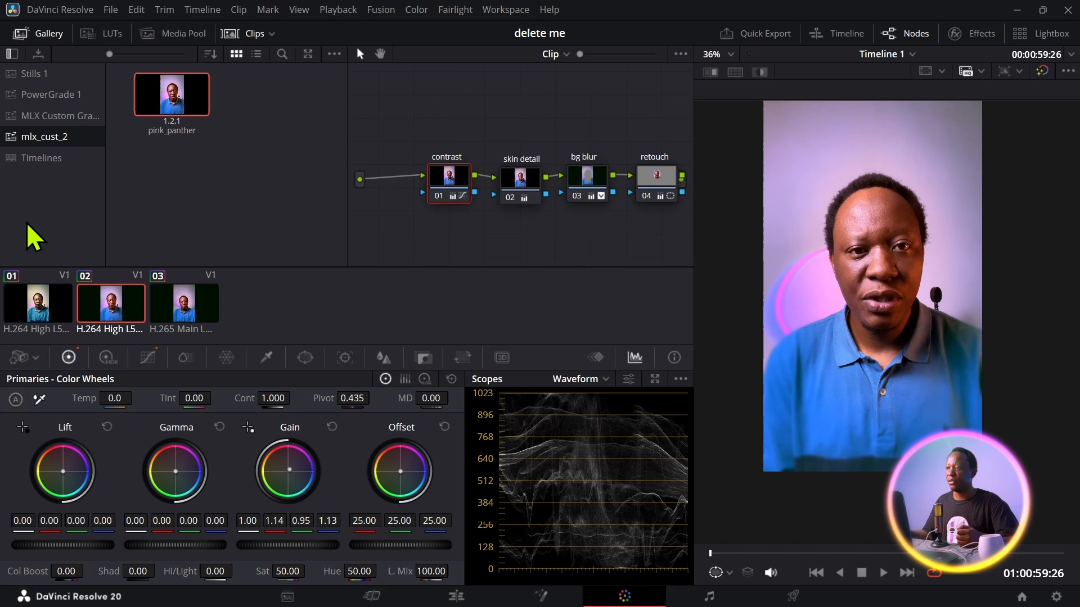
pyautogui.click(10, 54)
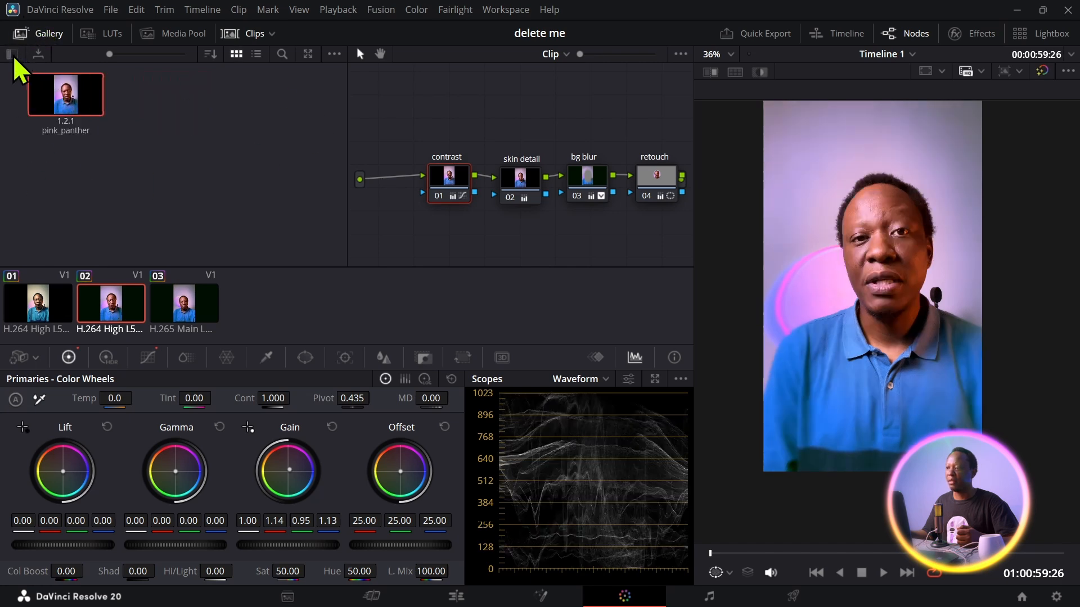
pyautogui.click(11, 54)
# Apply a teal-orange grade from the MLX Custom album to the second clip, and widen the node editor area
pyautogui.click(35, 117)
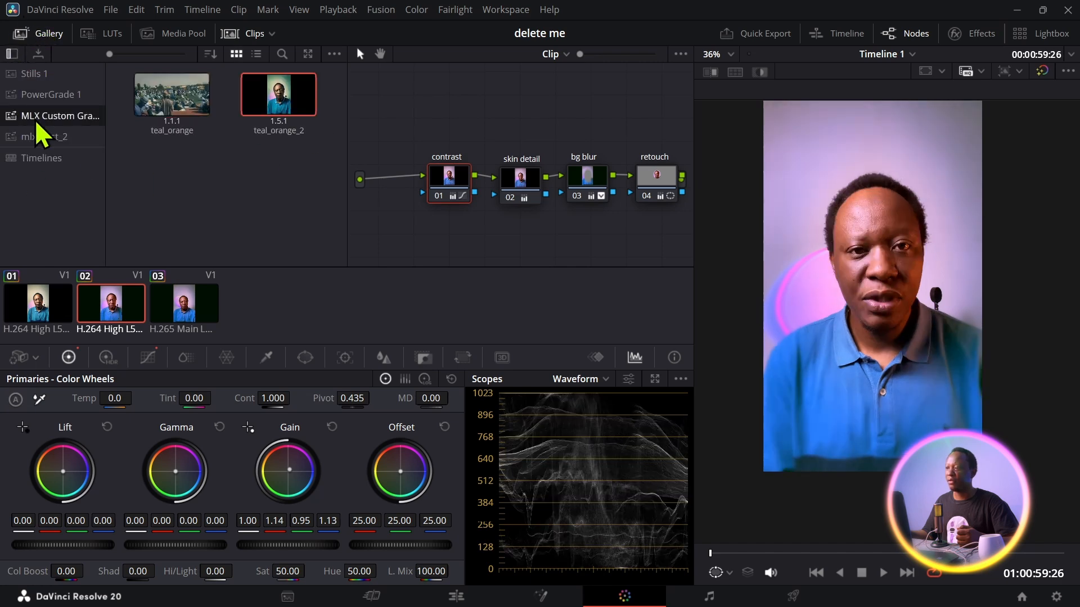
pyautogui.doubleClick(163, 106)
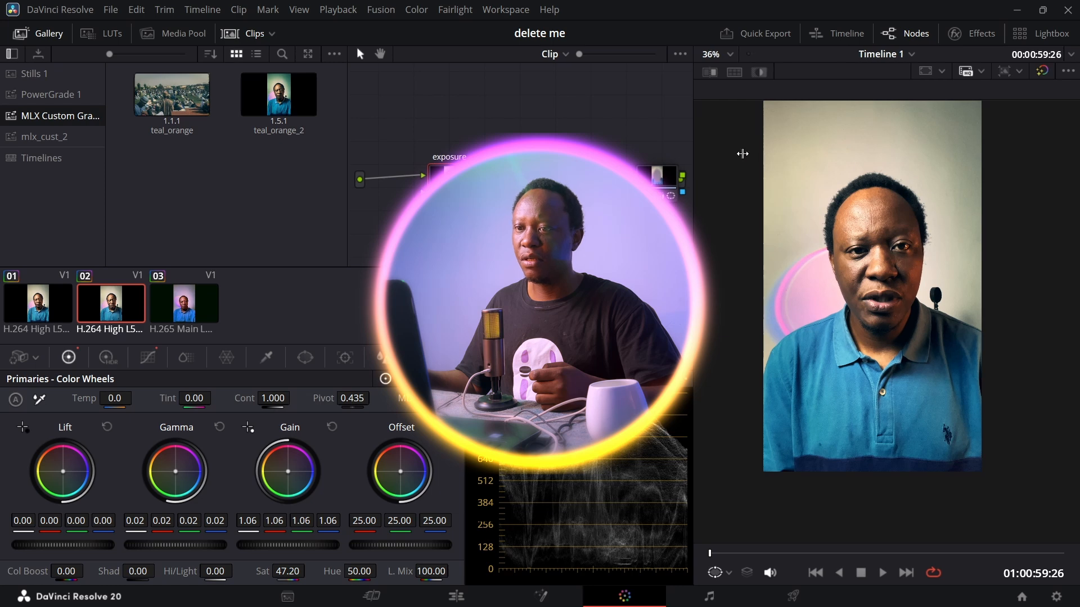
pyautogui.moveTo(695, 162); pyautogui.dragTo(770, 162)
pyautogui.scroll(3, 912, 256)
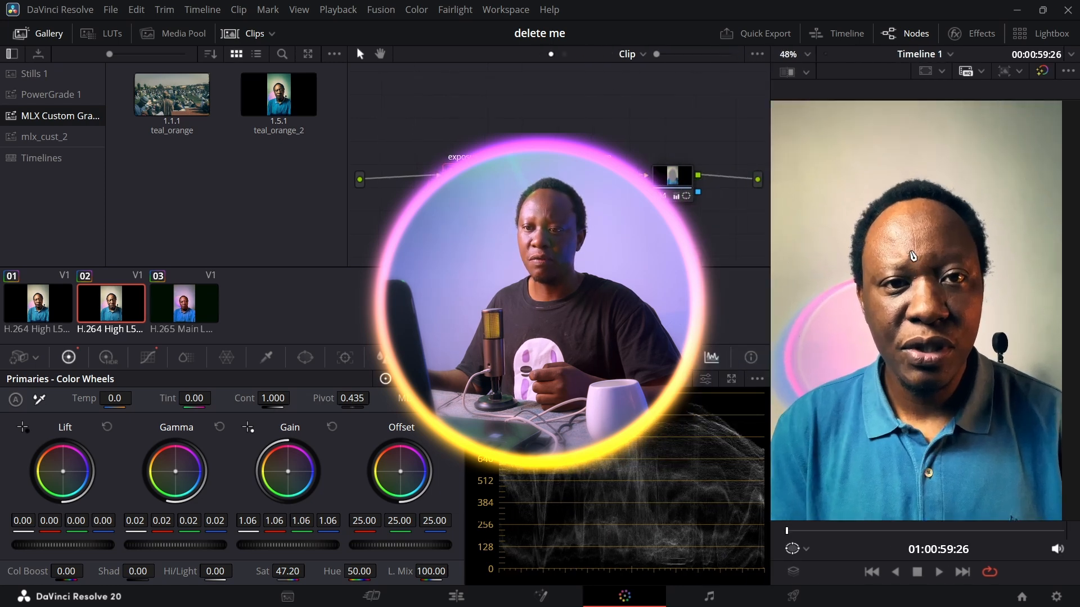